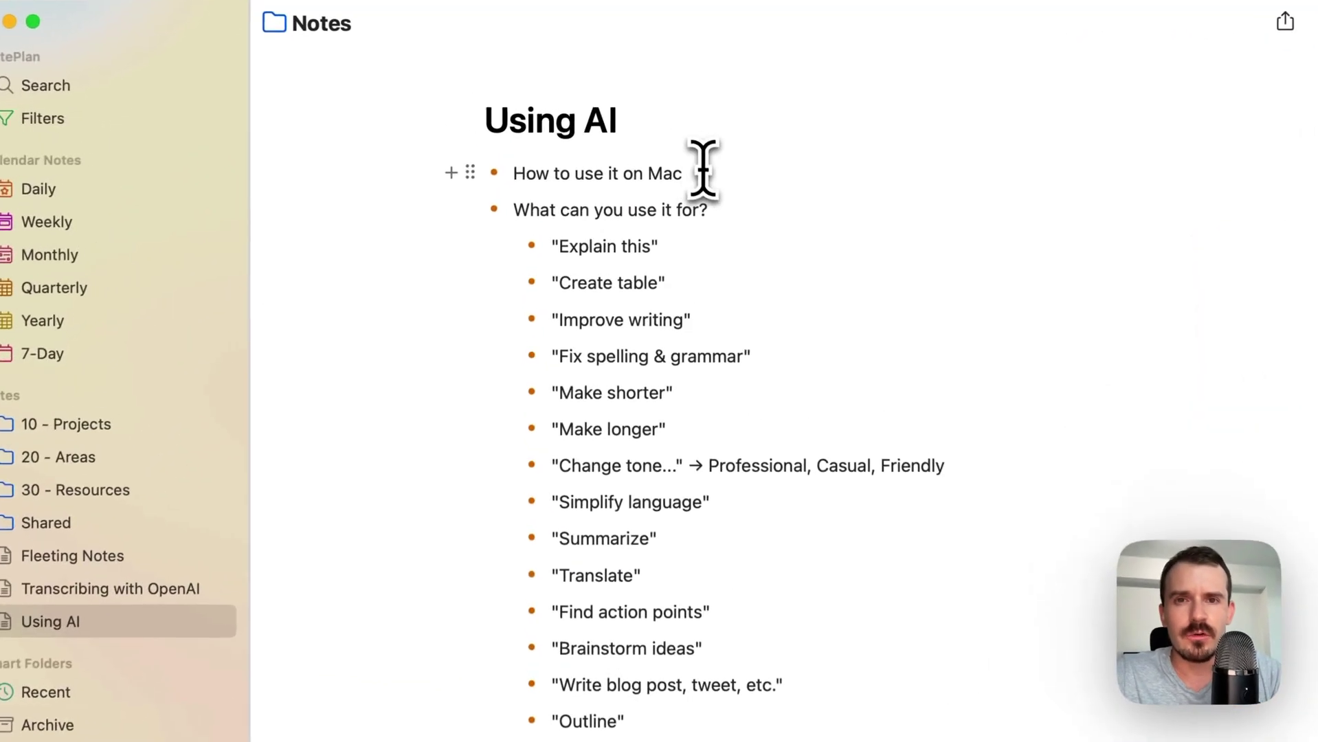
drag(676, 149, 479, 170)
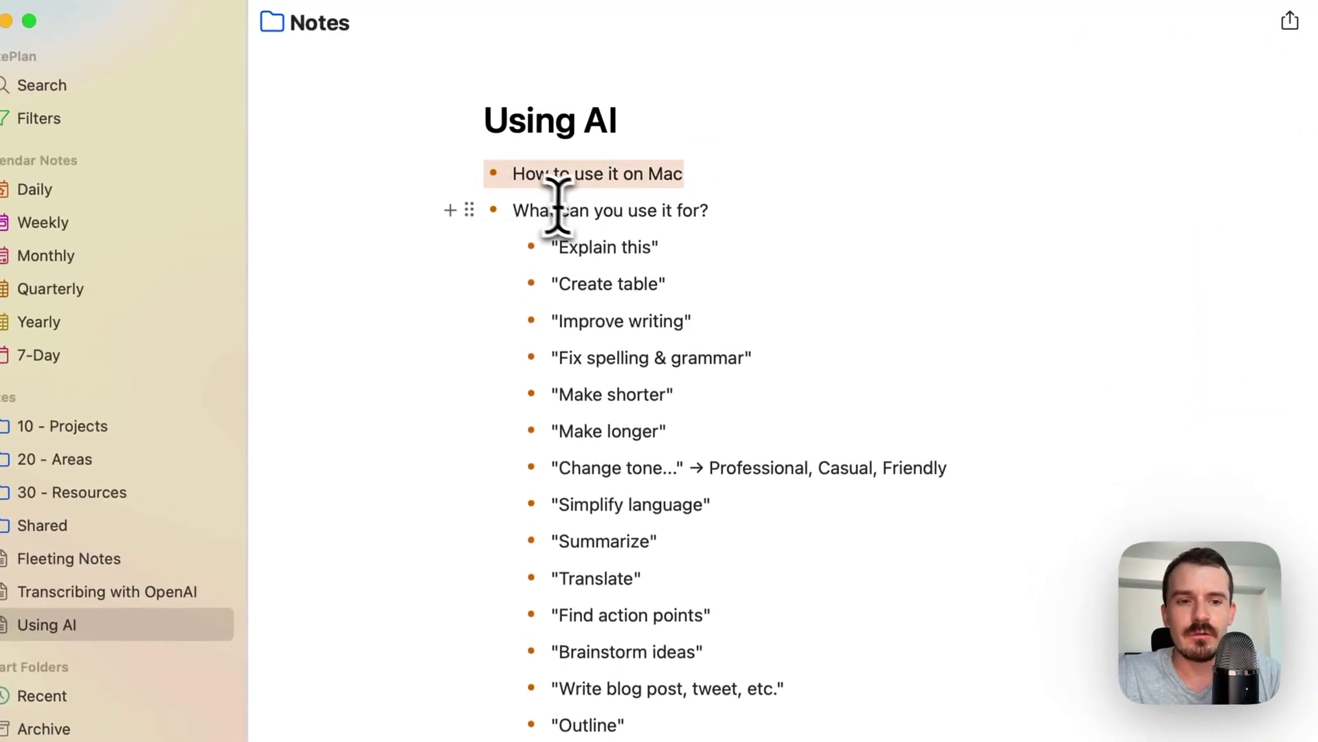
drag(653, 577, 488, 120)
Add a new line reading "Semantic search" below the bulleted list in the Using AI note.
click(595, 594)
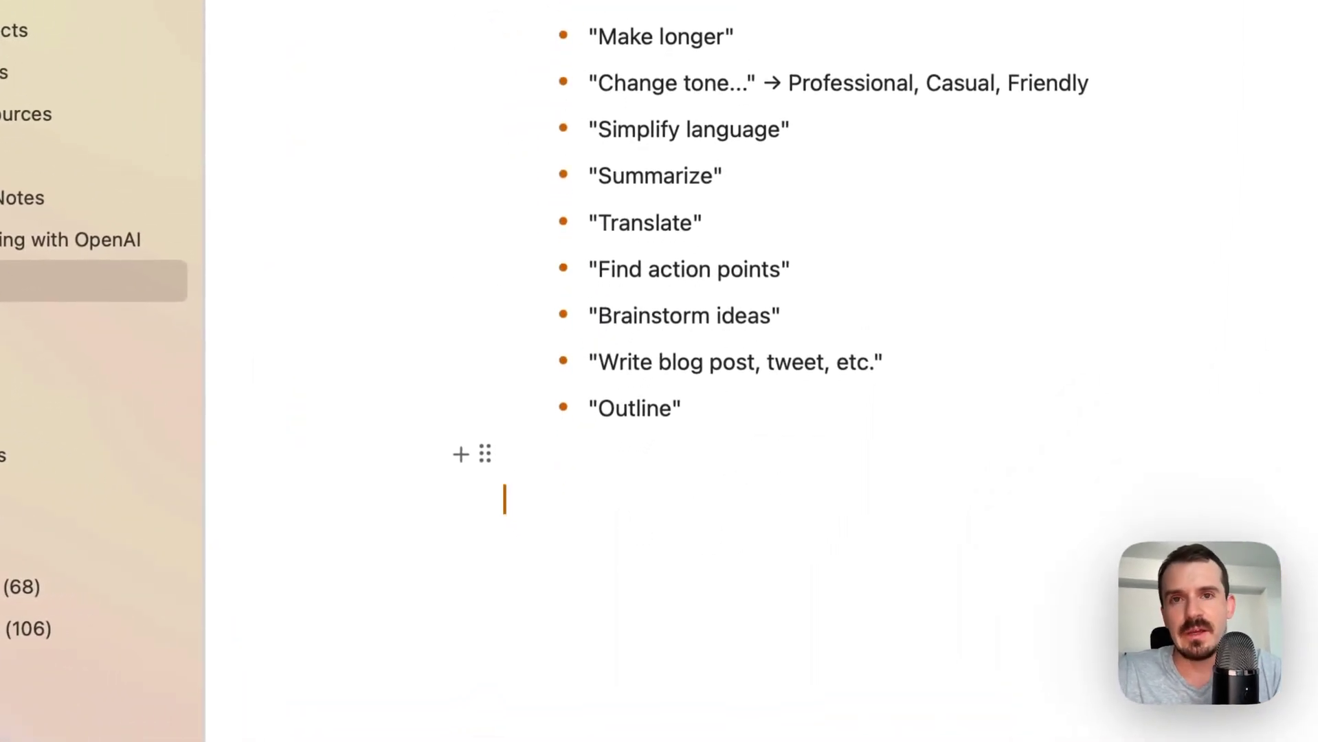
text(eman)
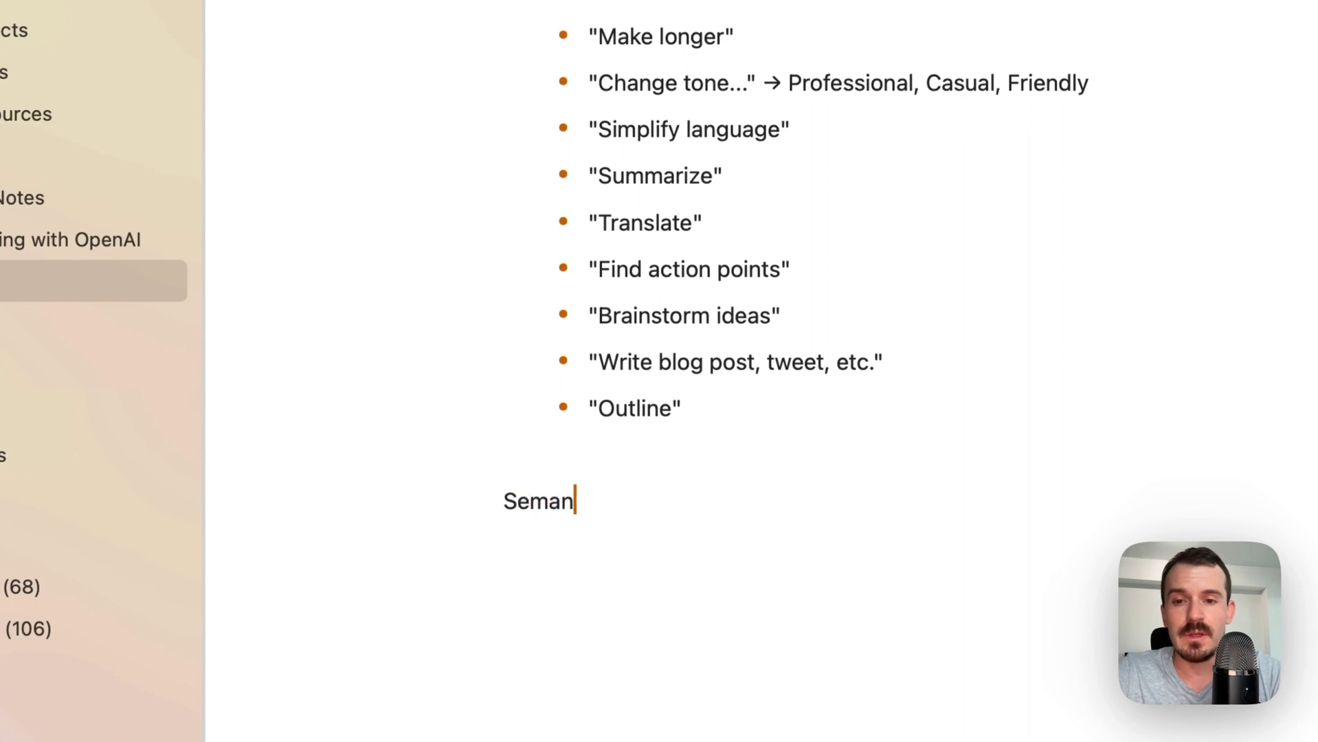
text(tic search)
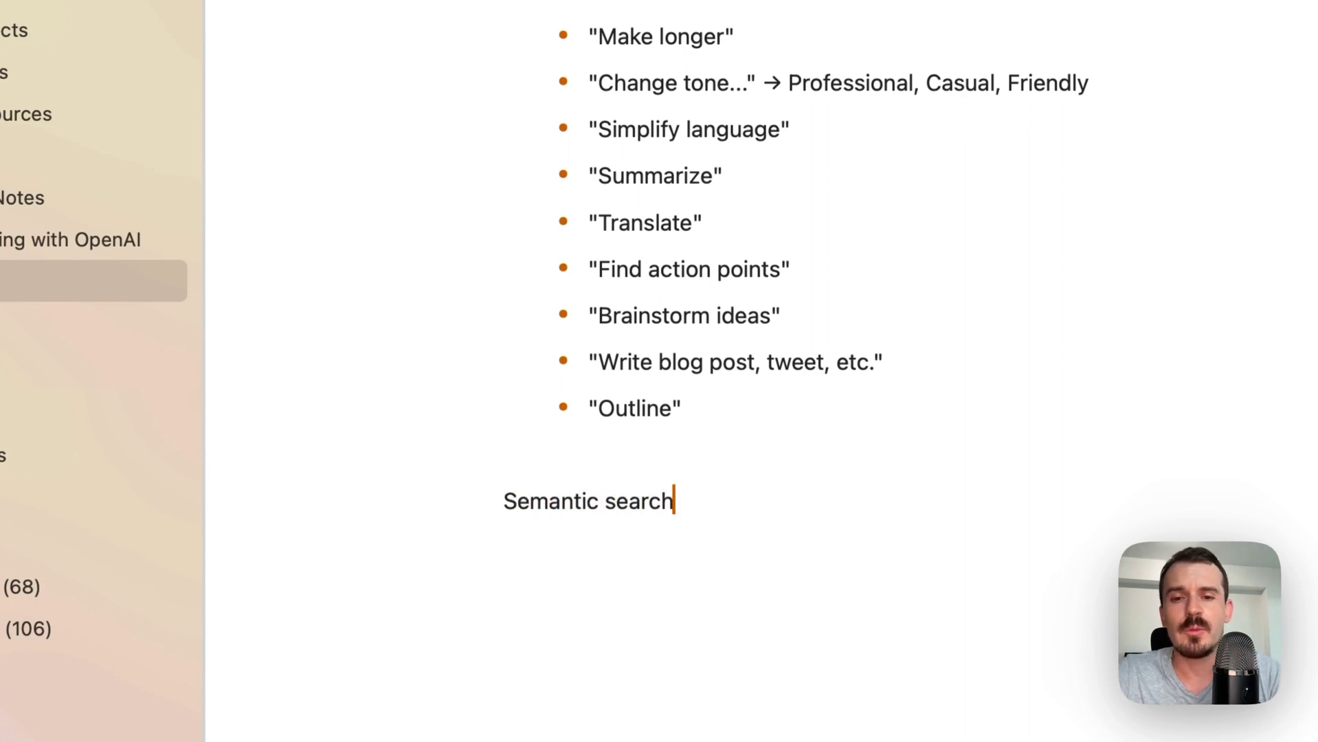
Prompt the AI on the "Semantic search" line with "explain this in a few sentences, use formatting, keep it short".
scroll(804, 470, down, 5)
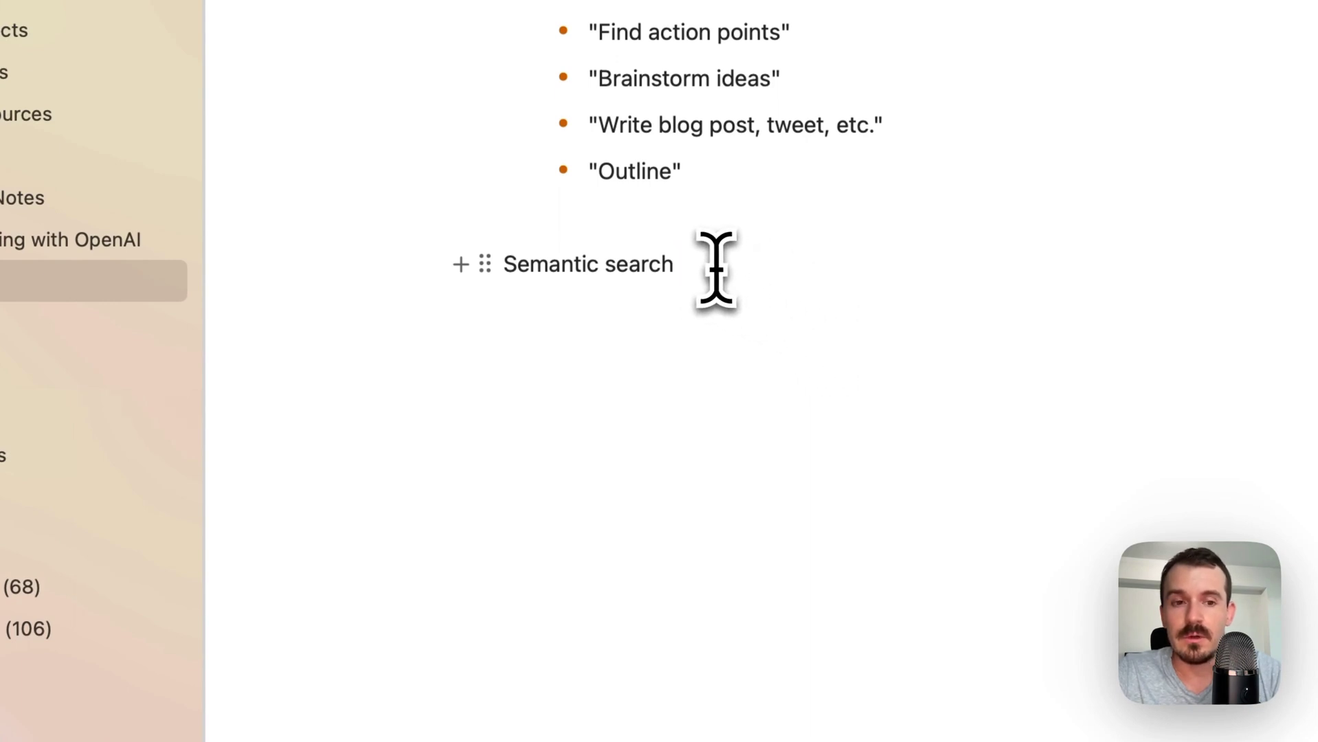
drag(754, 352, 494, 323)
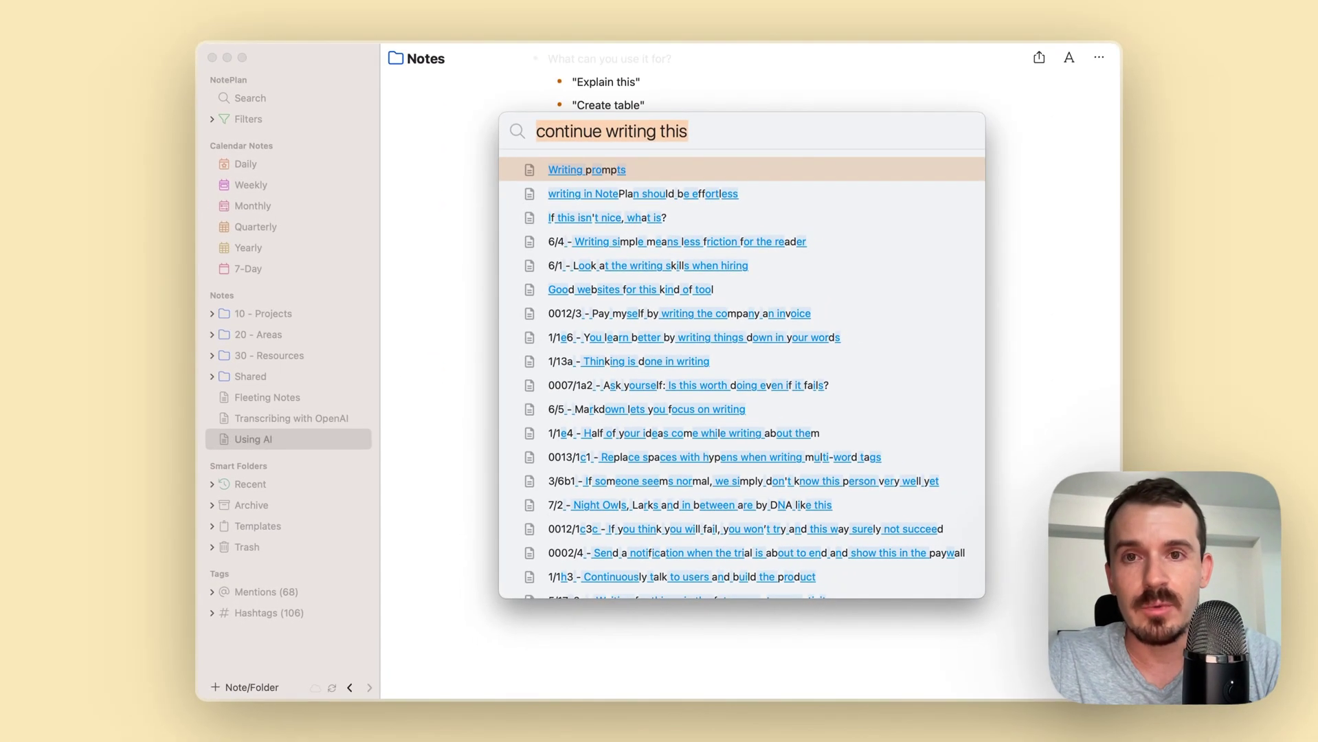
key(BackSpace)
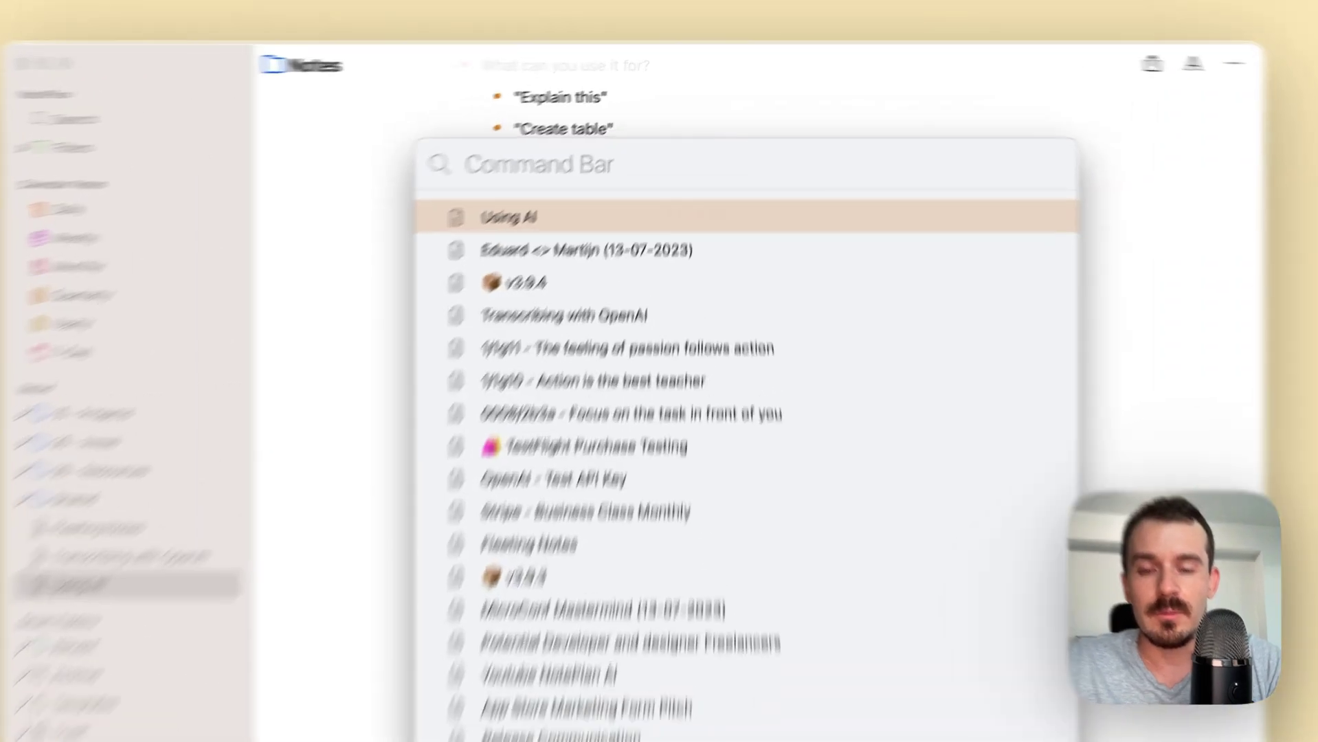
text(explain this in )
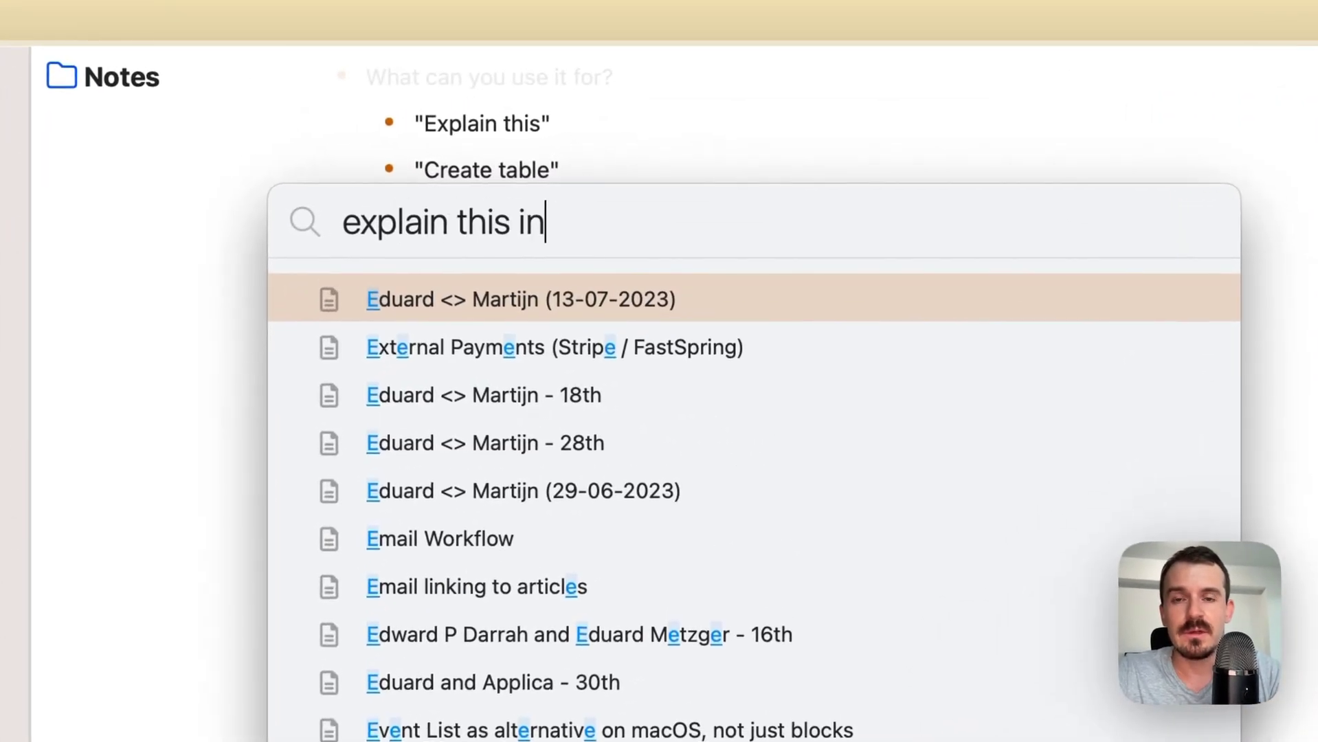
text(a few sentences, use)
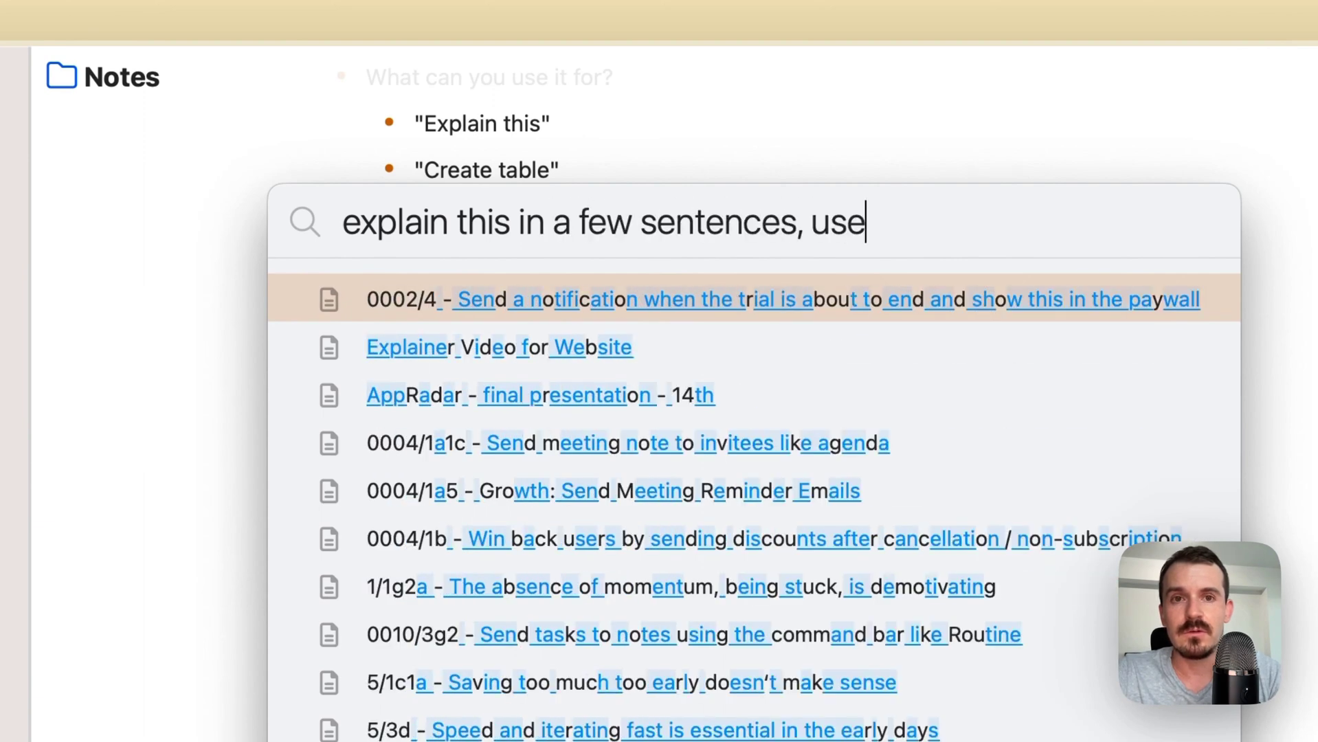
text( formatting)
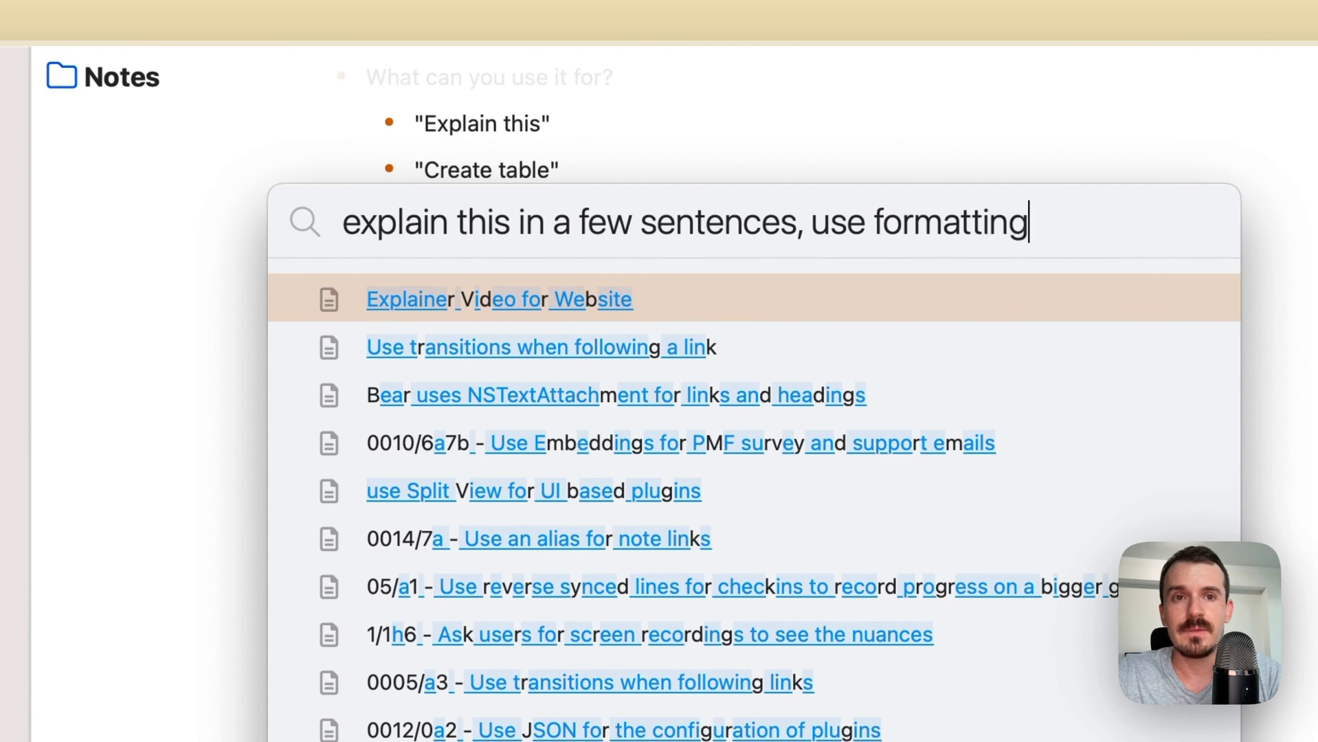
text(, keep it short)
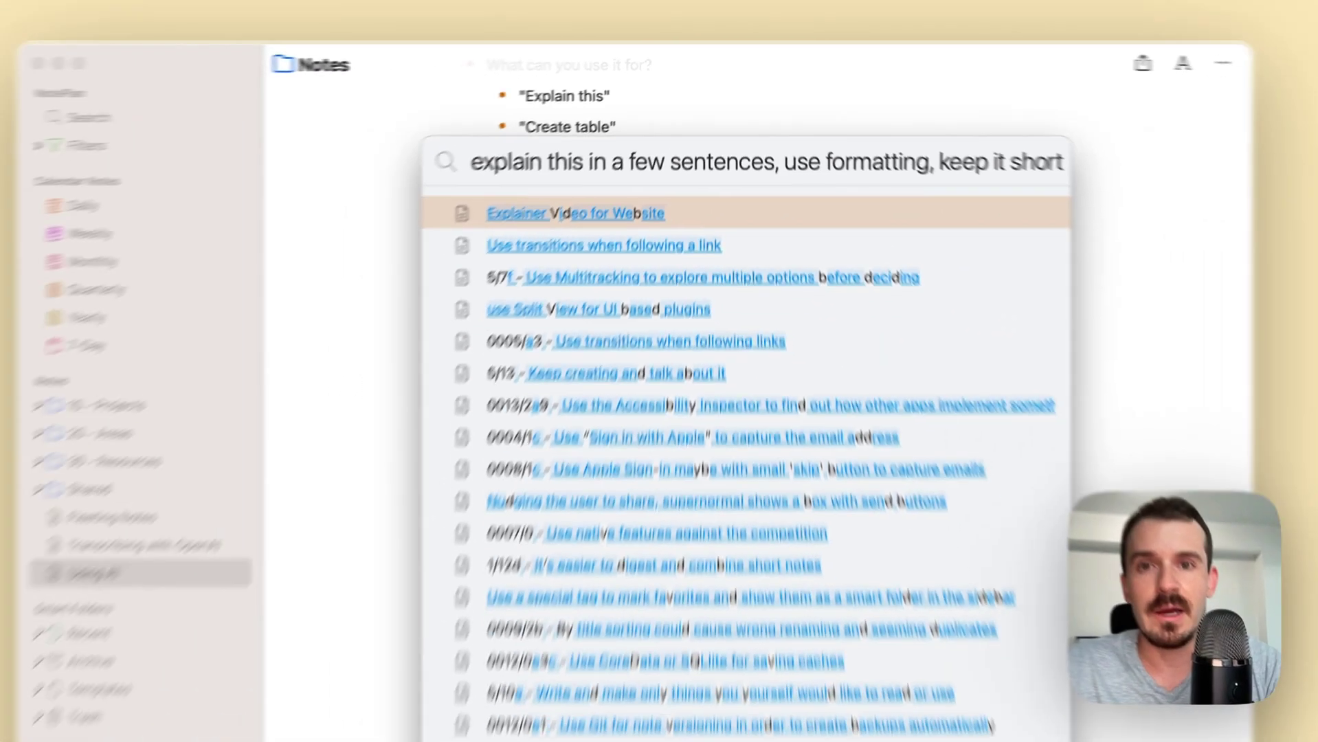
key(Return)
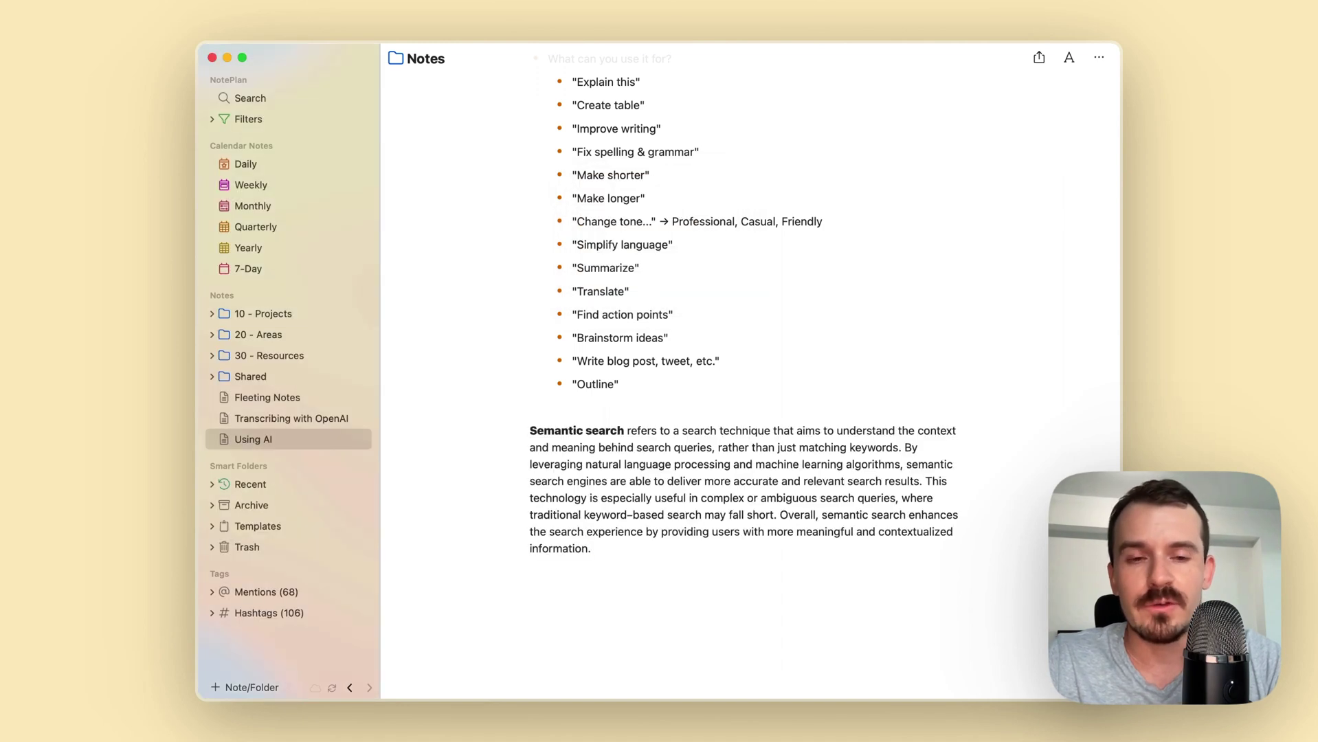
Prompt the AI on the whole generated semantic search paragraph with "summarize this into one short sentence".
scroll(800, 377, down, 3)
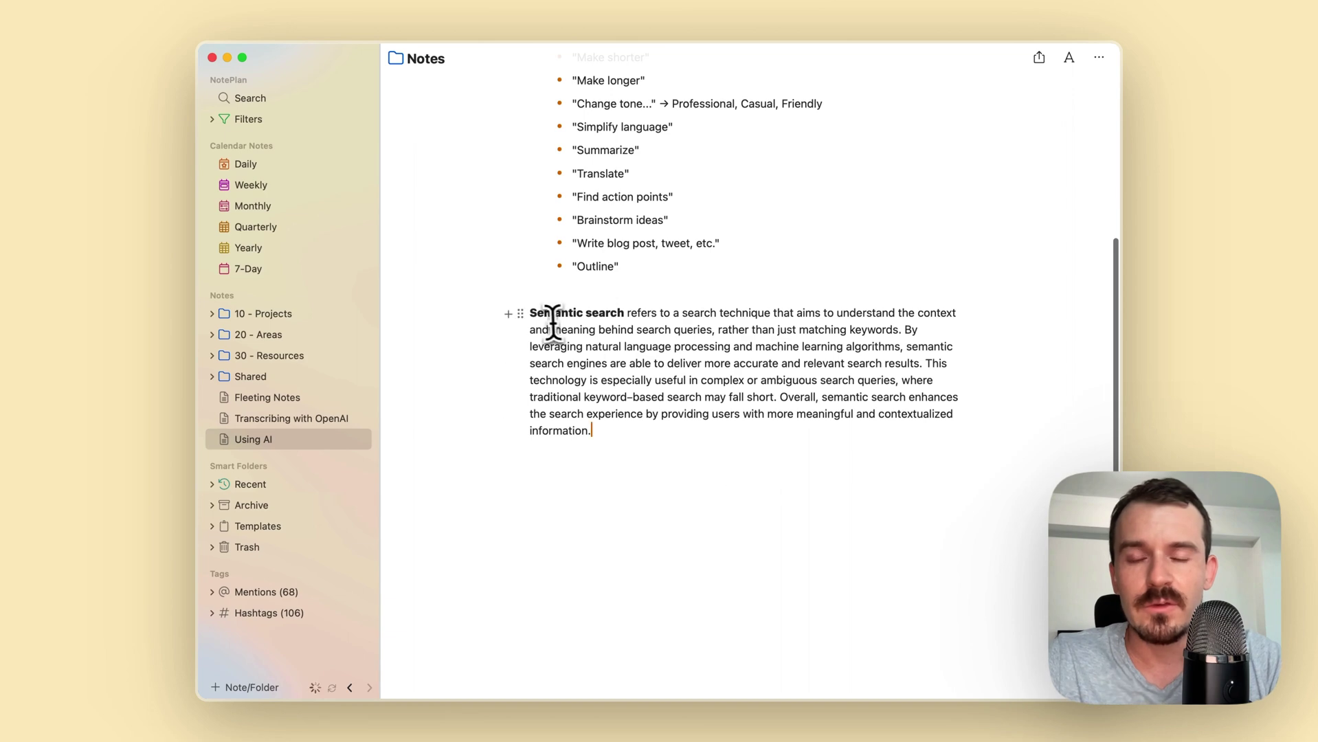
click(546, 314)
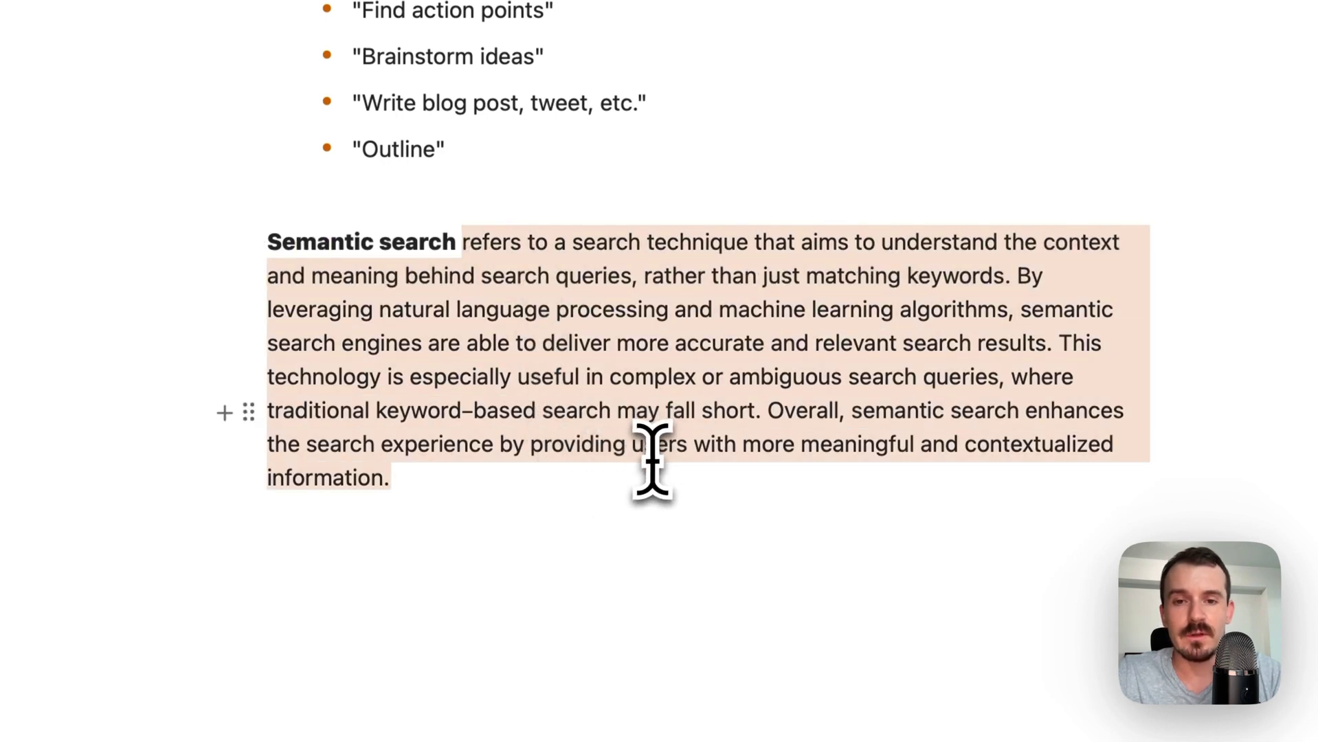
click(636, 505)
scroll(445, 485, up, 2)
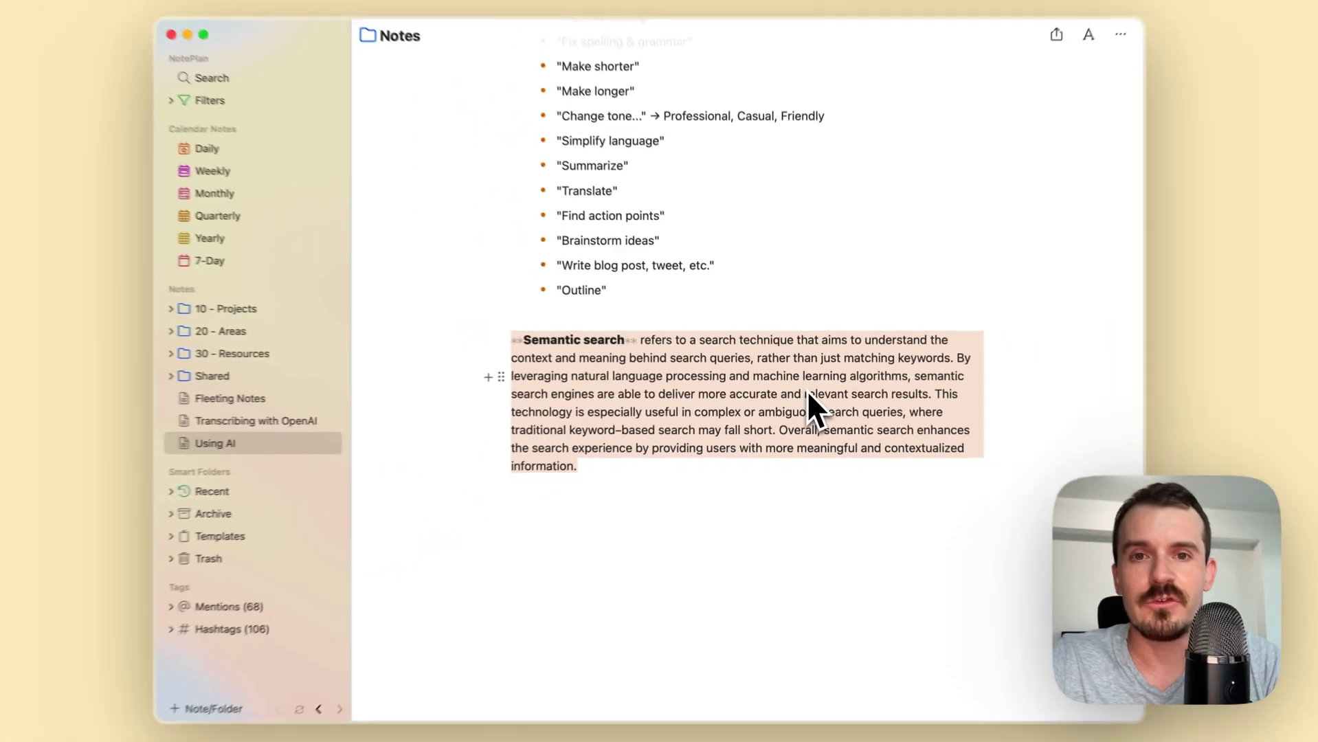
key(super+j)
key(BackSpace)
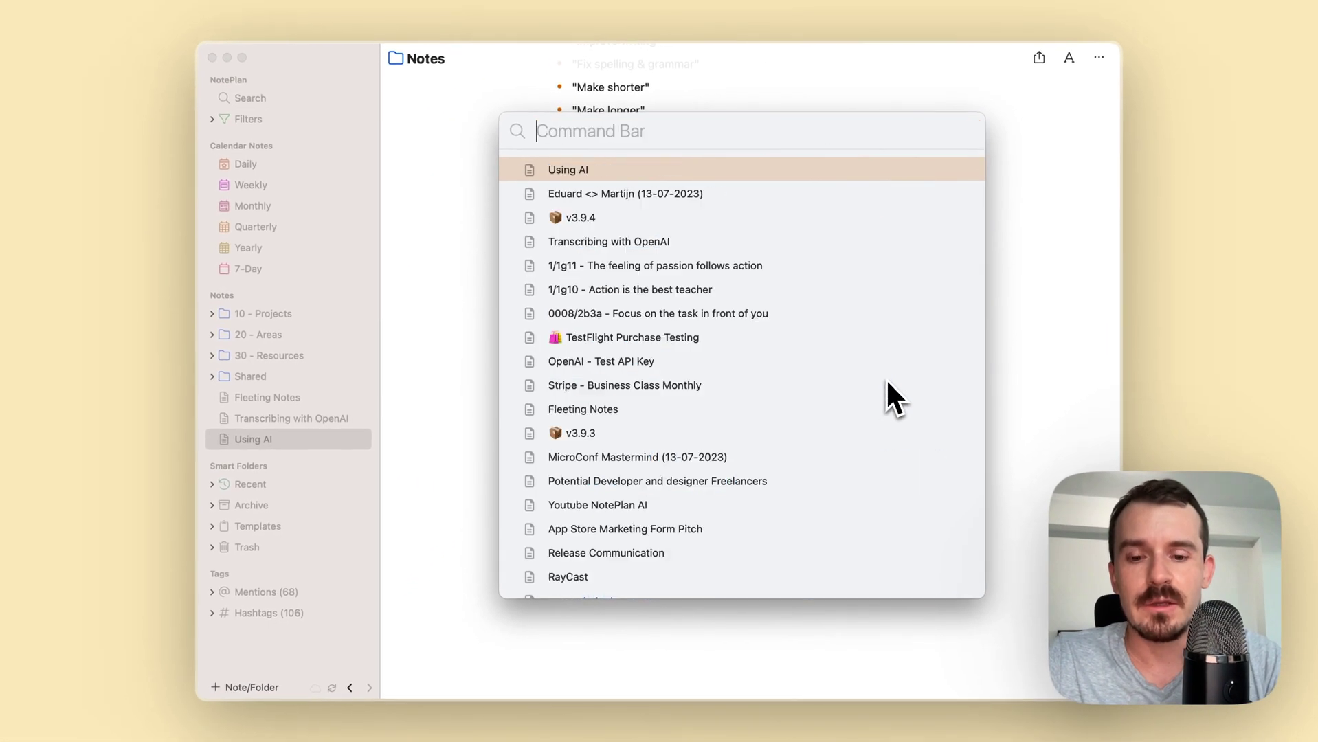
text(summarize this into one short s)
key(BackSpace)
text(se)
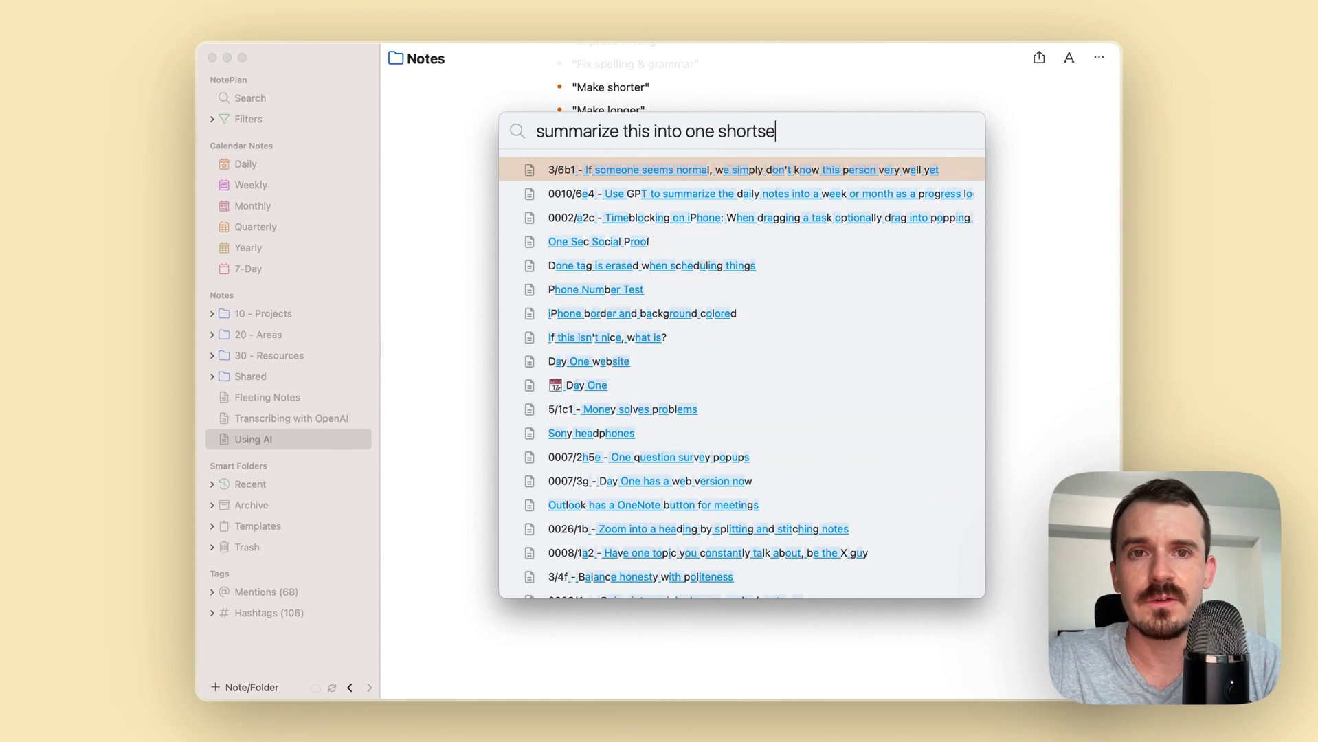
text(ntence)
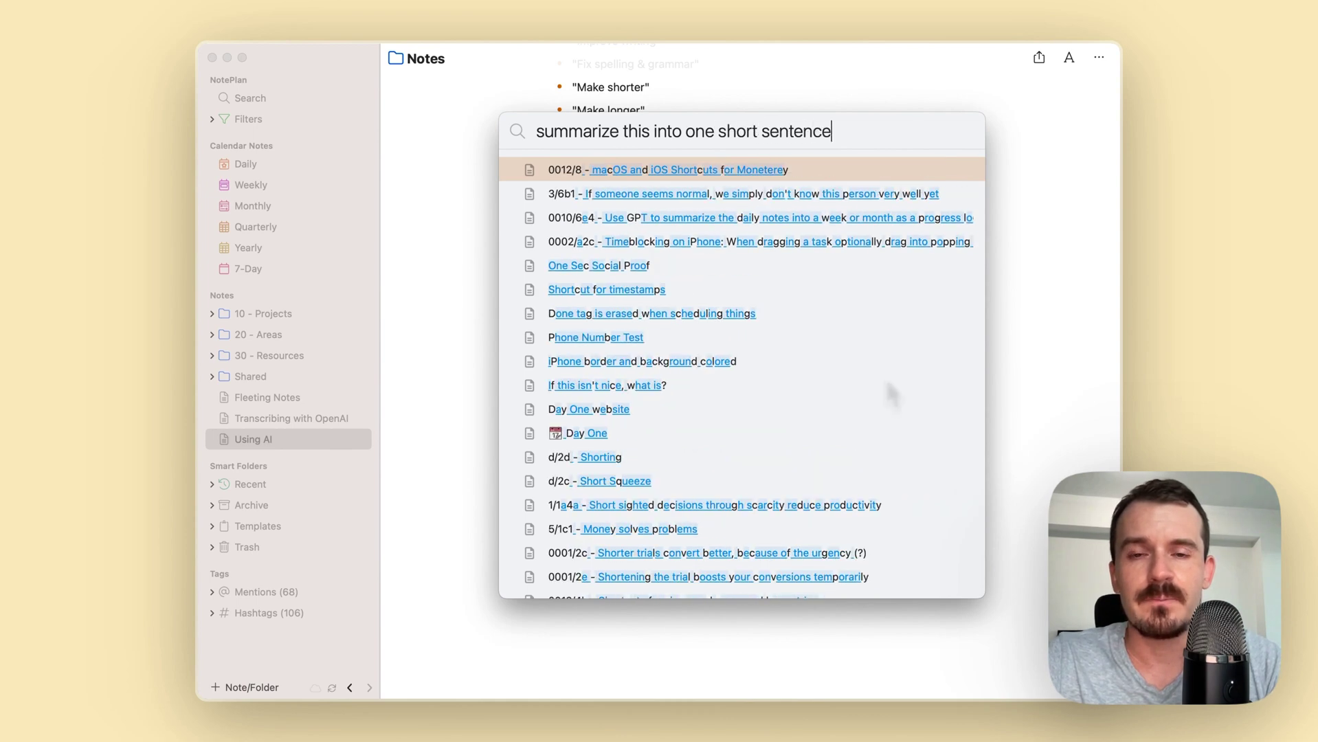
scroll(935, 479, down, 15)
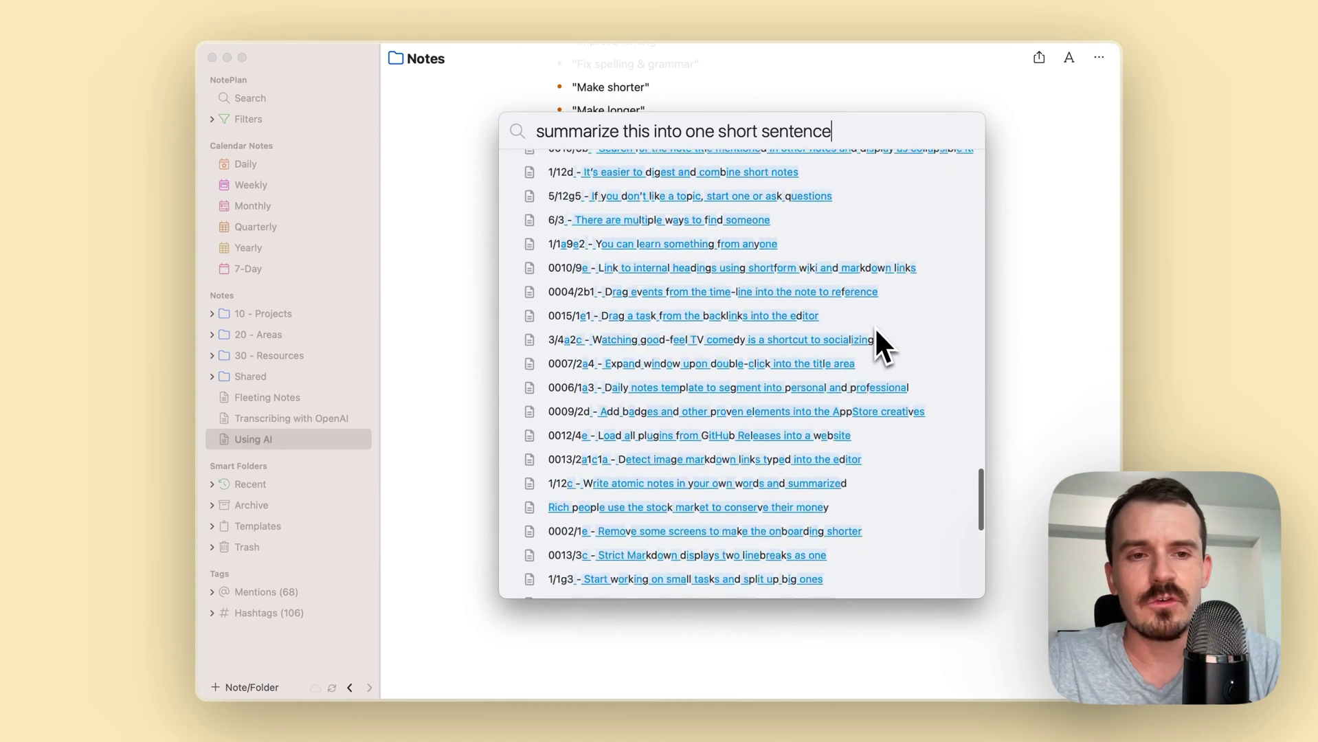
scroll(876, 336, down, 5)
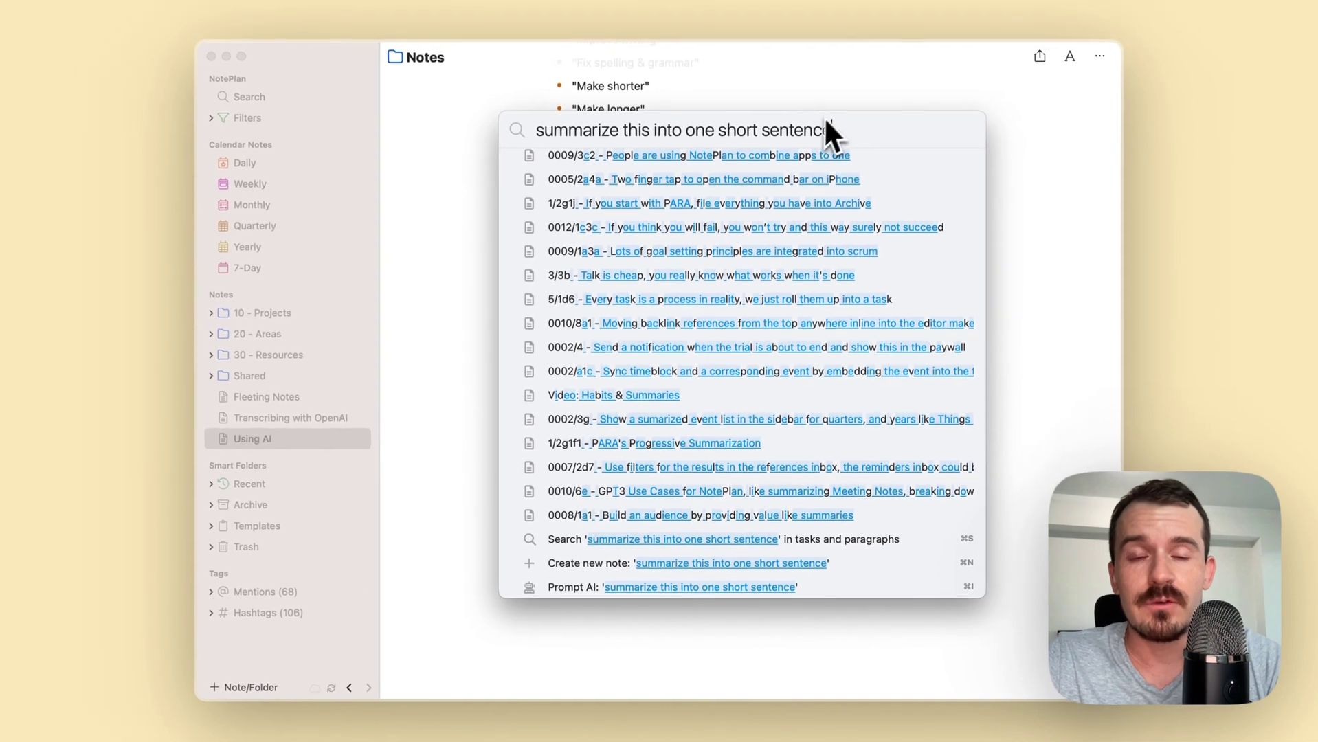
key(super+i)
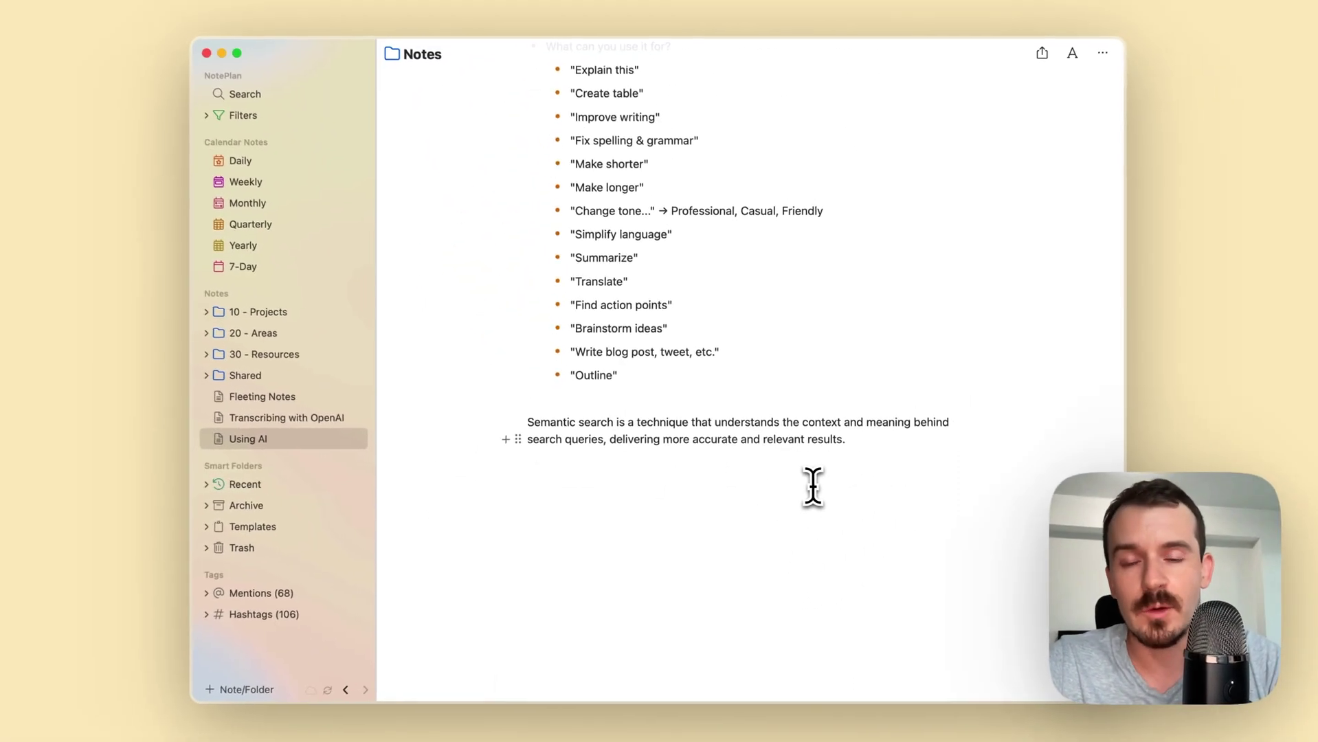
Replace the summarized semantic search sentence with "We are releasing a new version with AI features".
scroll(824, 474, up, 2)
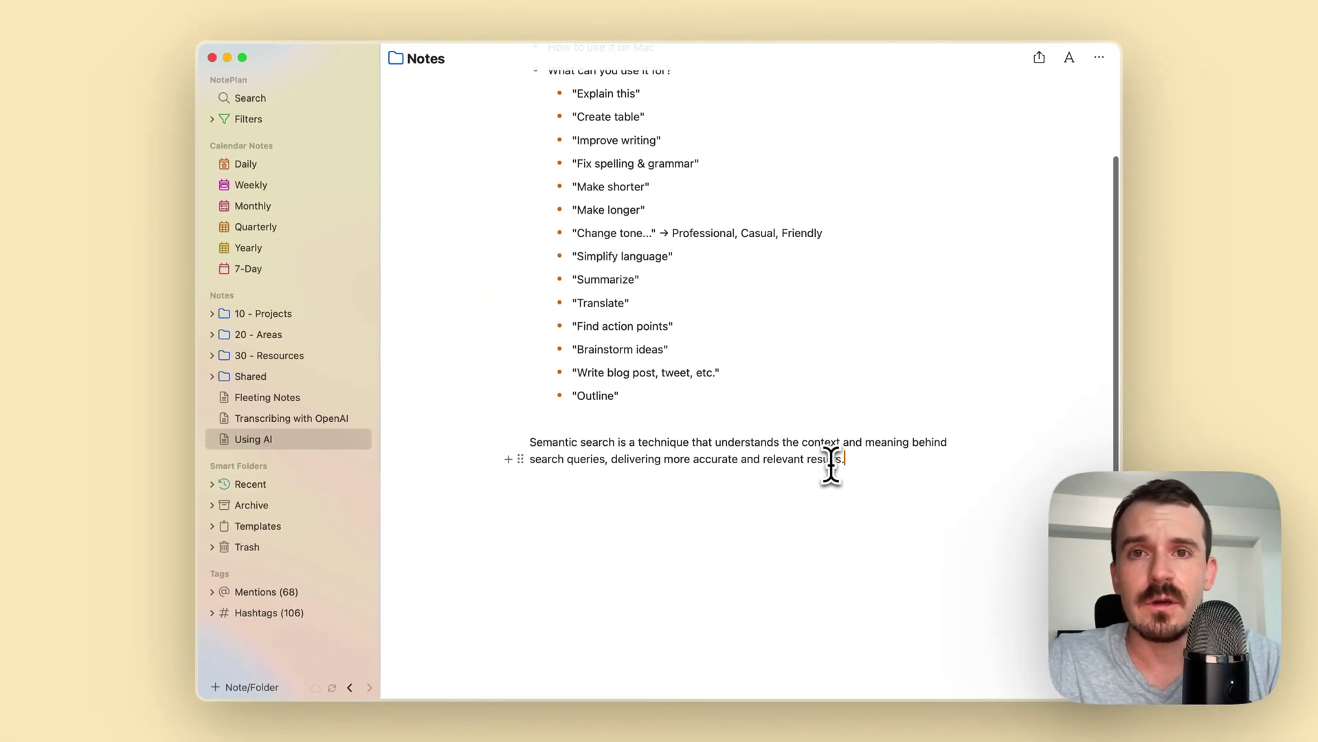
click(844, 461)
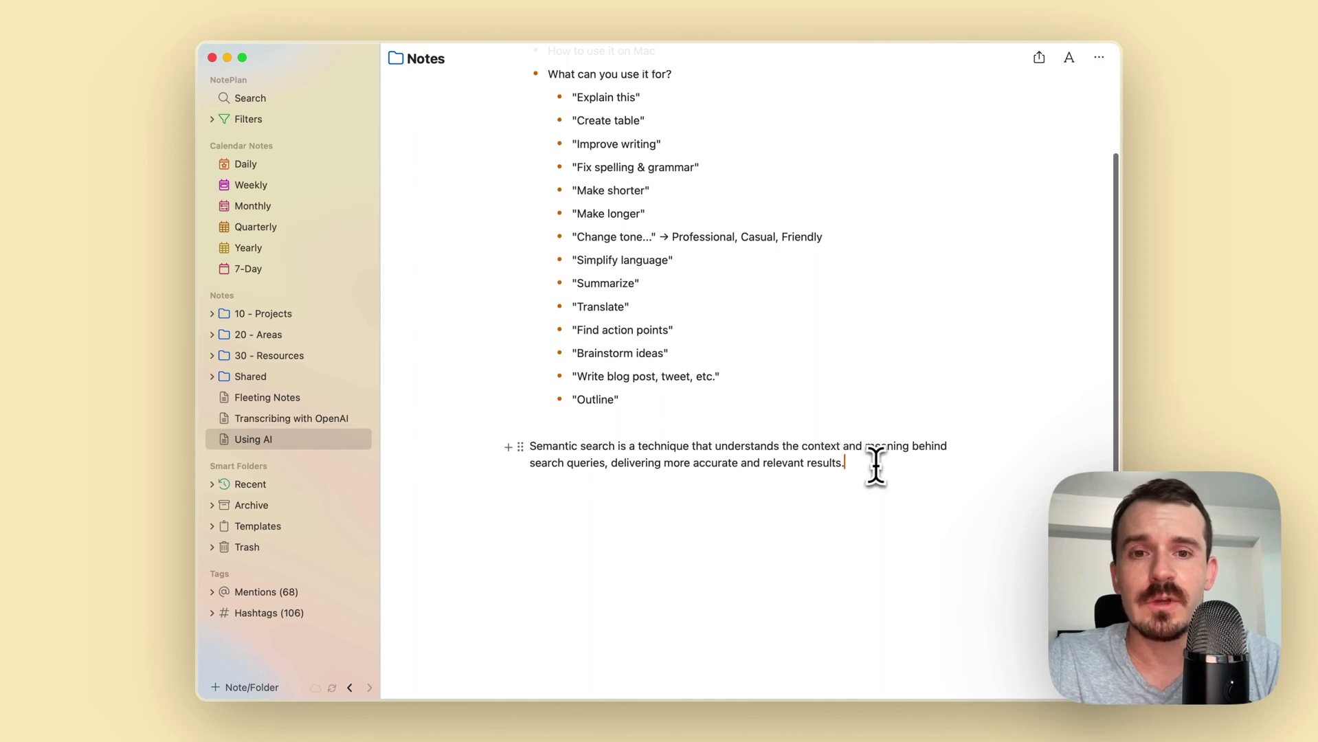
drag(877, 463, 524, 451)
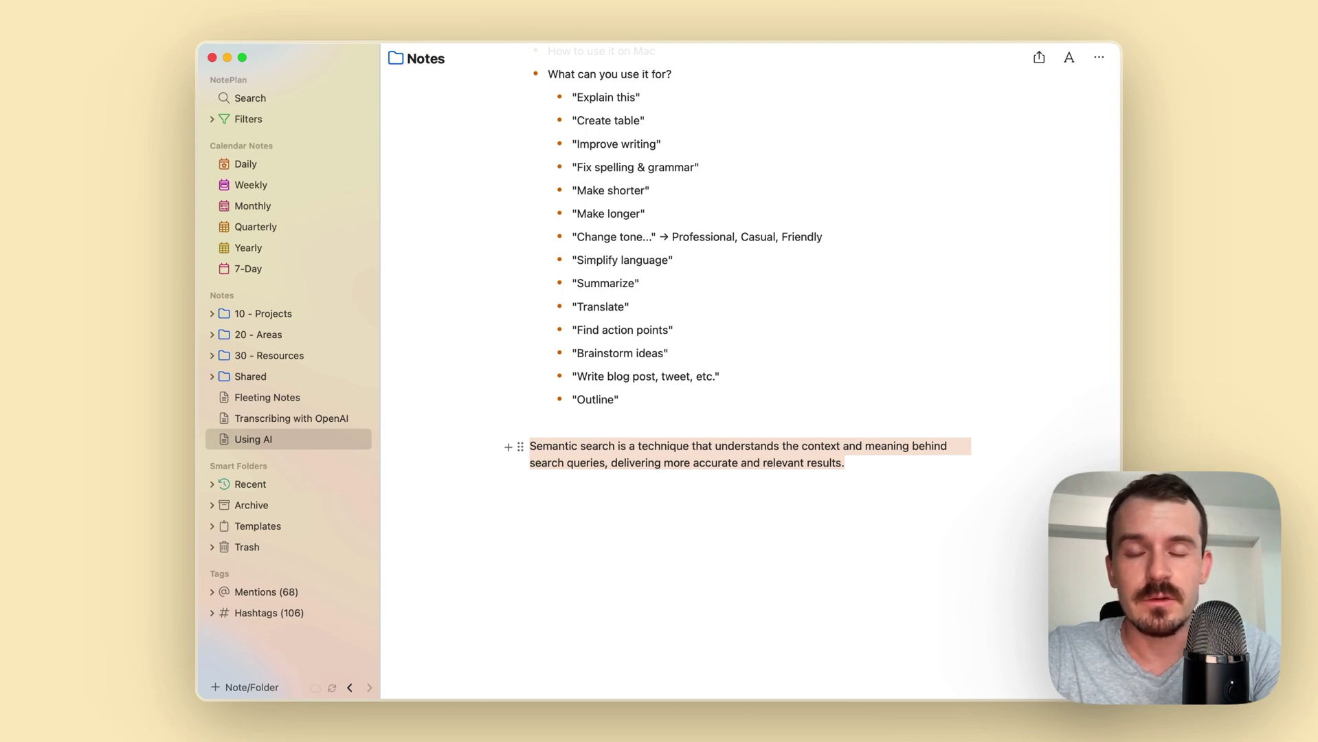
key(BackSpace)
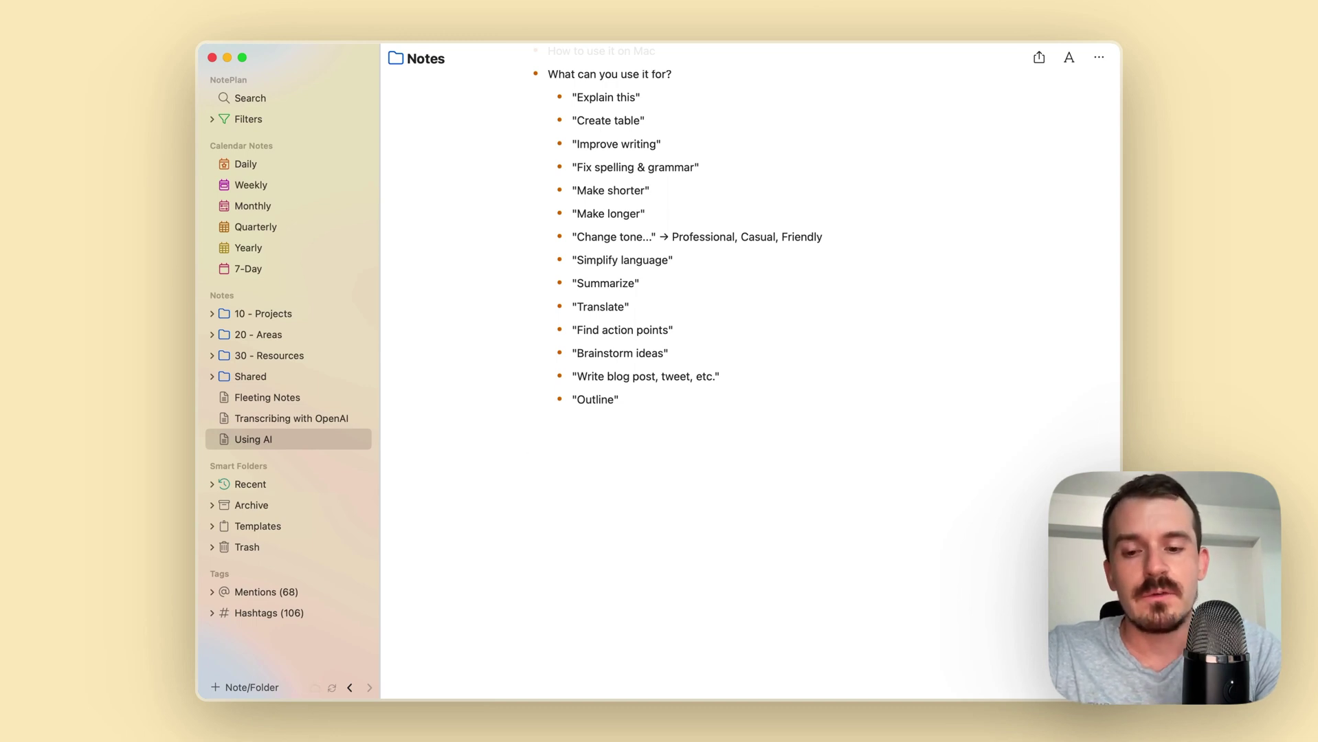
text(We are )
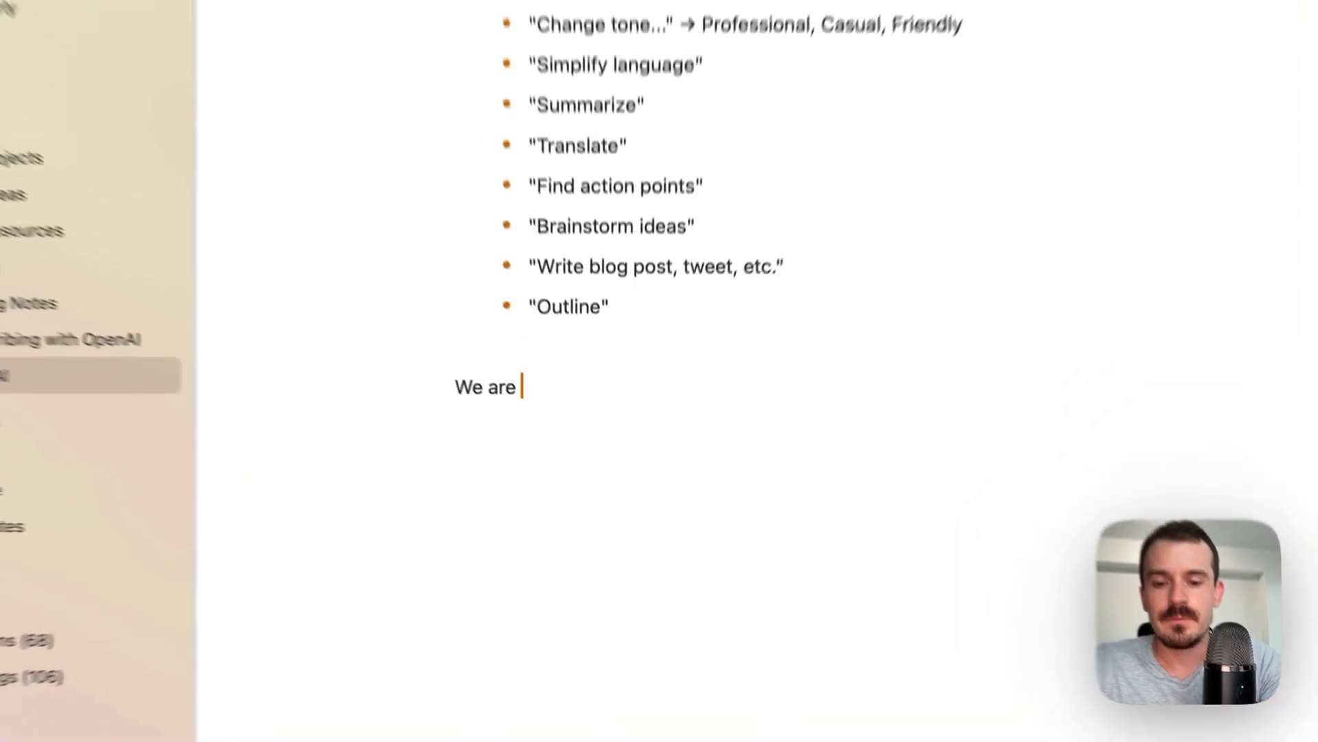
text(releasing a new version with A)
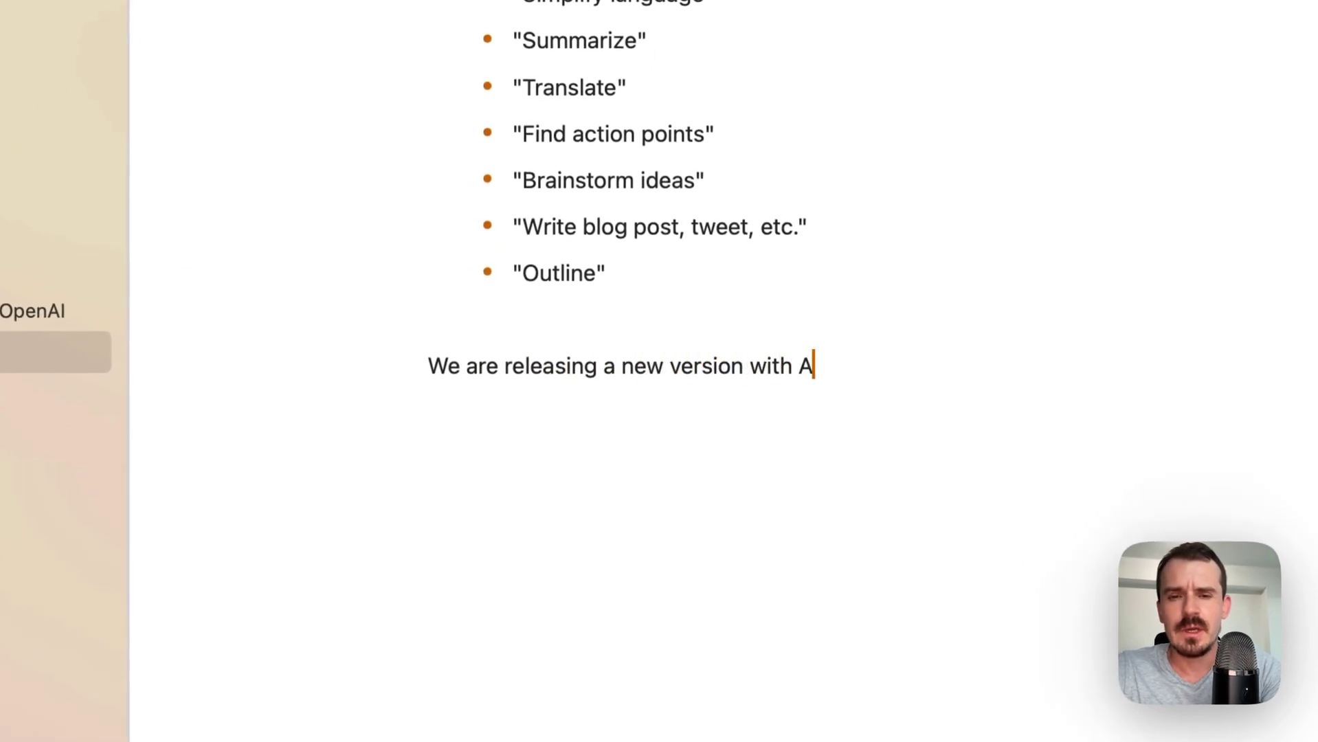
text(I features)
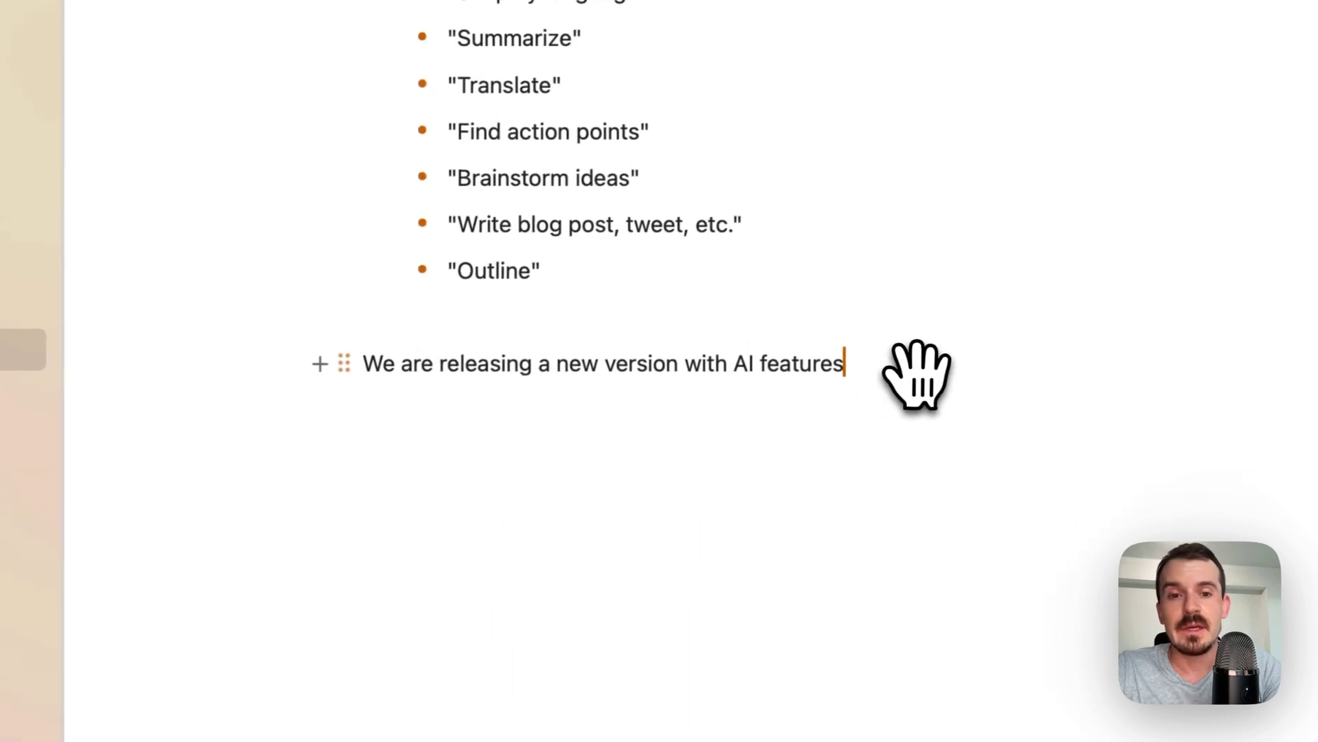
Prompt the AI on the release announcement line with "write an enthusiastic tweet".
drag(917, 374, 304, 357)
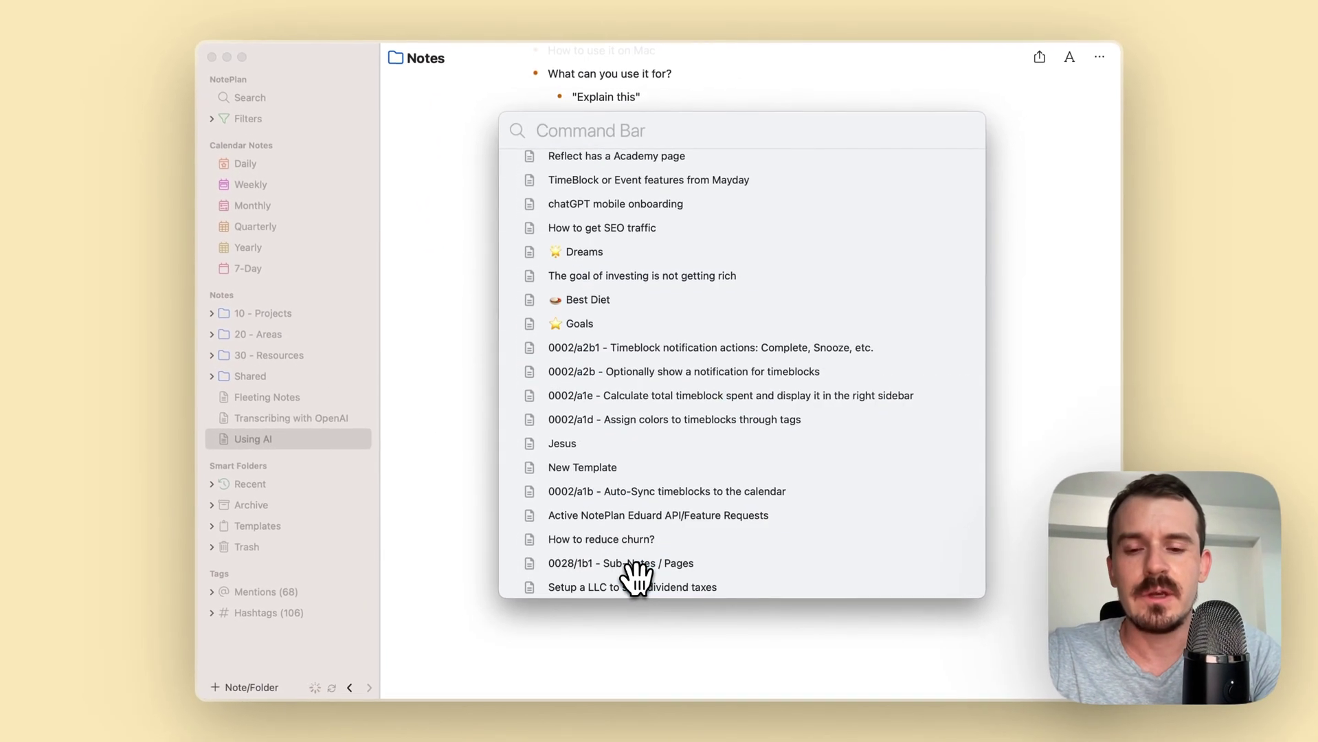
text(write an)
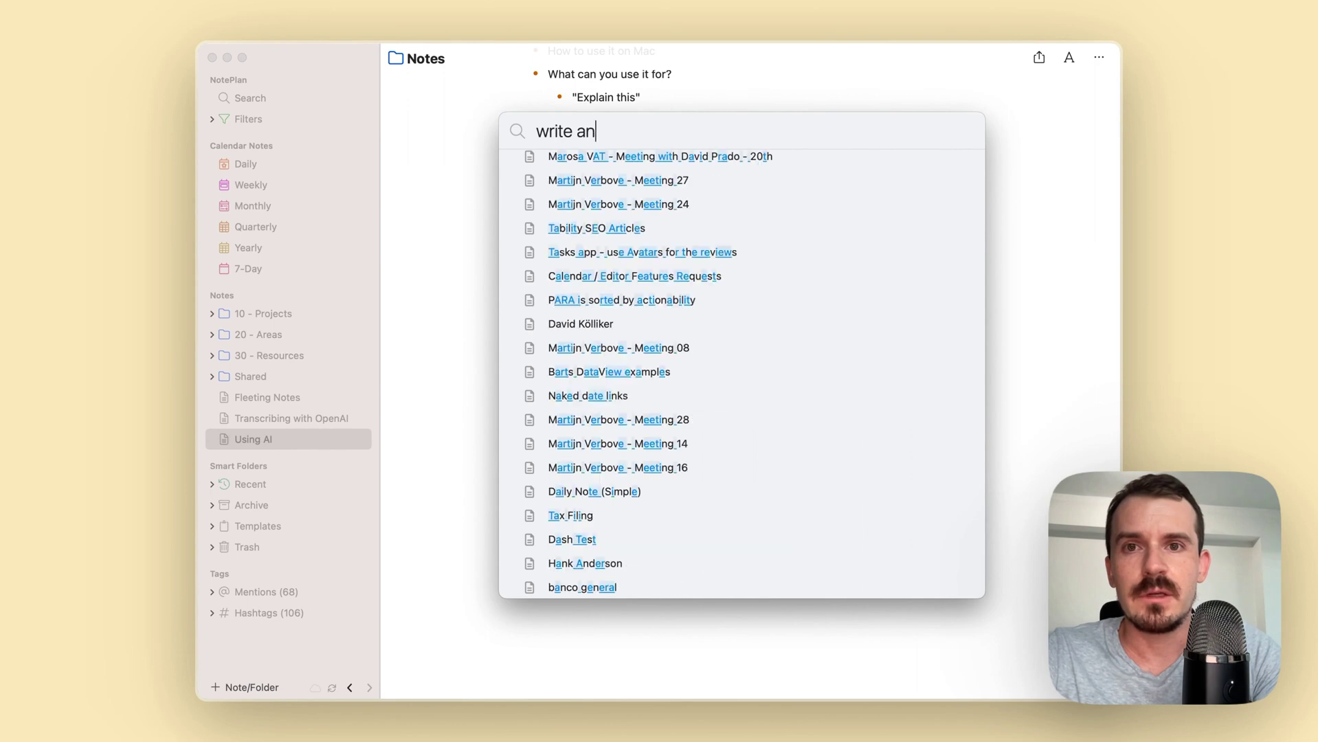
text( enthu)
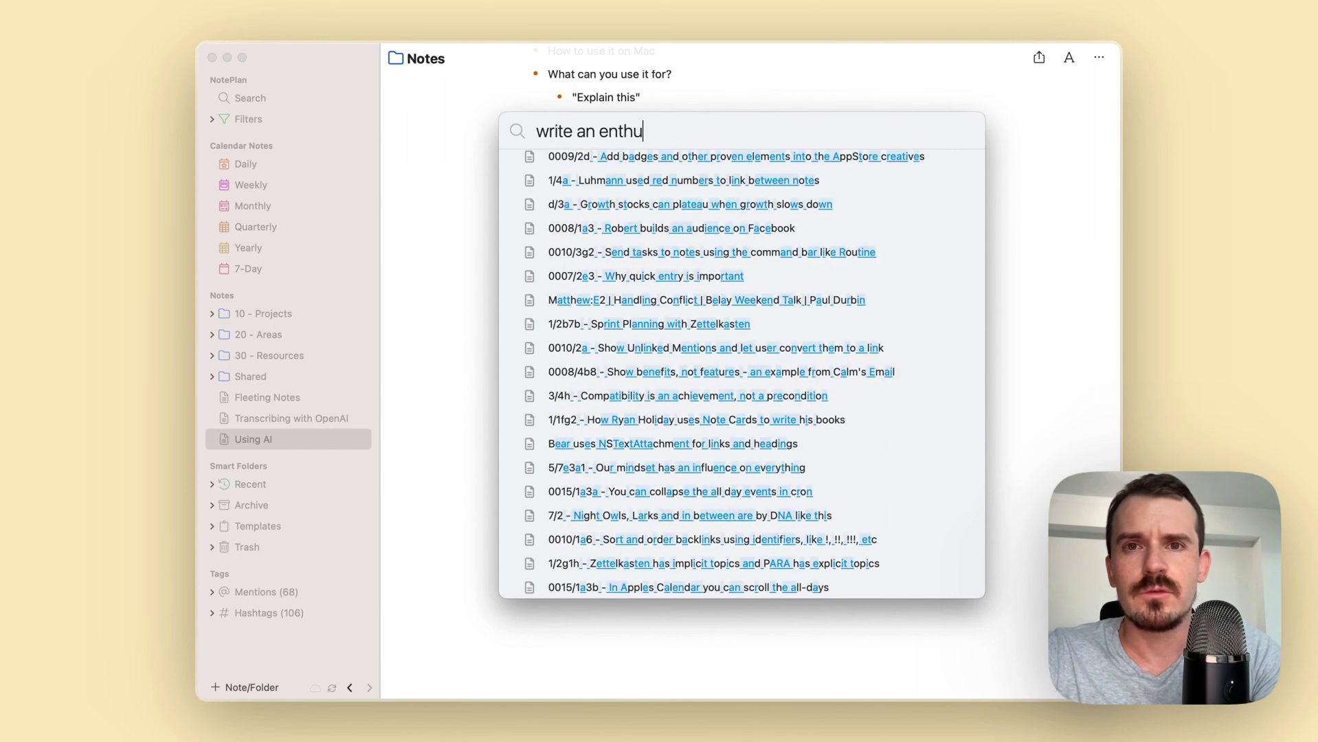
text(siastic tweet)
key(Return)
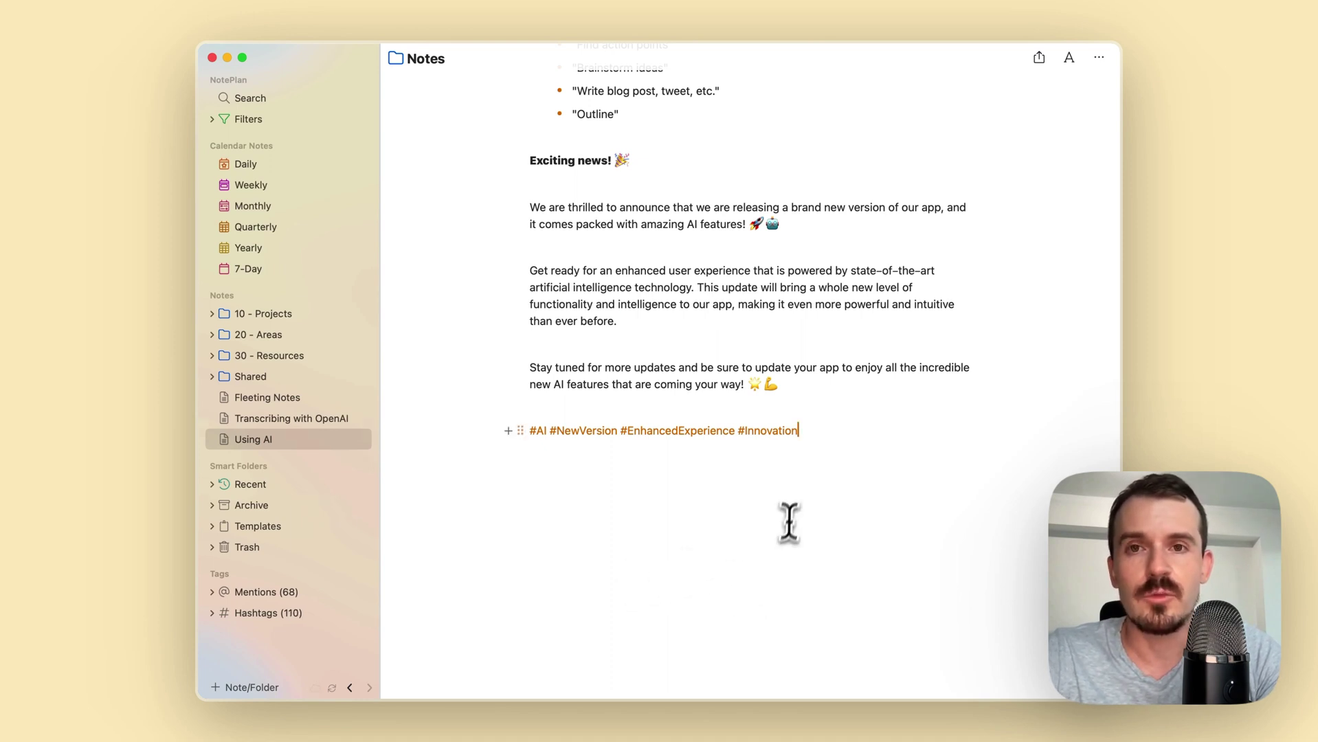
Replace the whole generated tweet, including its hashtags, with the line "Sorry, but we need to fire you".
scroll(788, 516, up, 3)
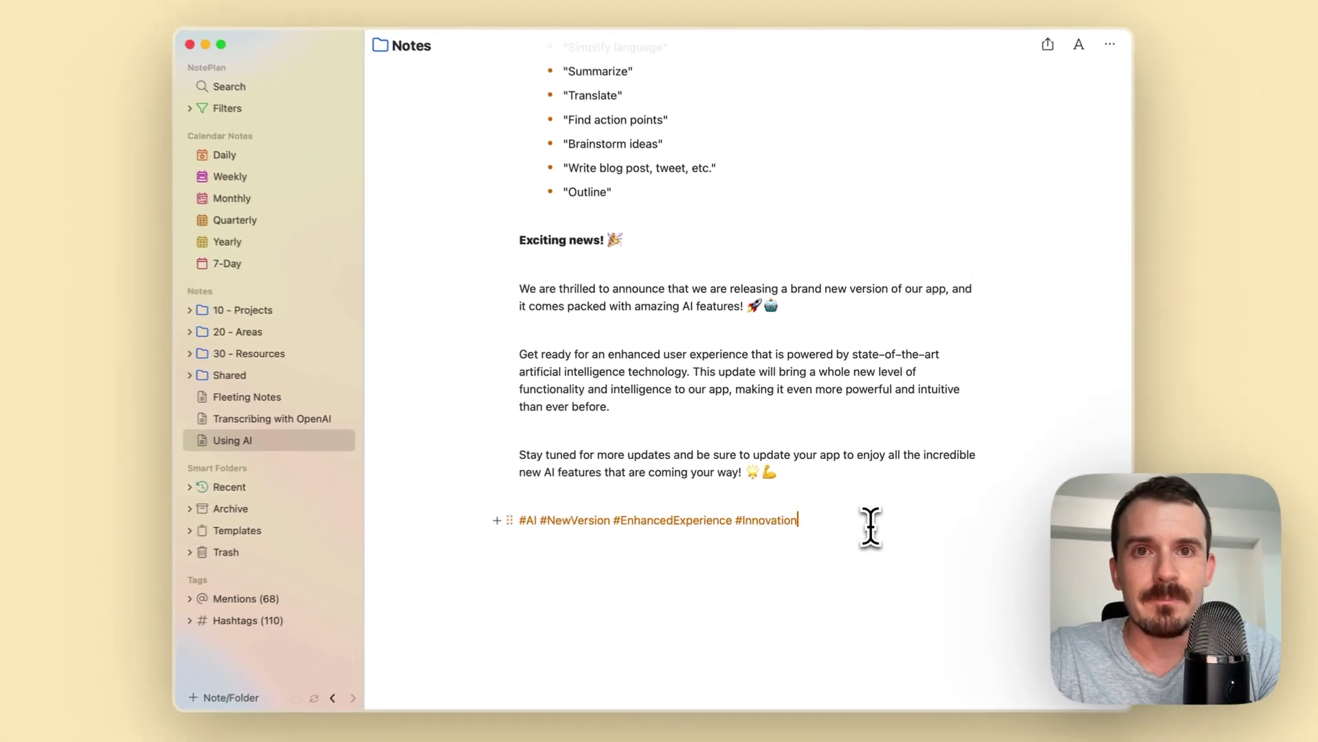
drag(852, 527, 491, 259)
key(BackSpace)
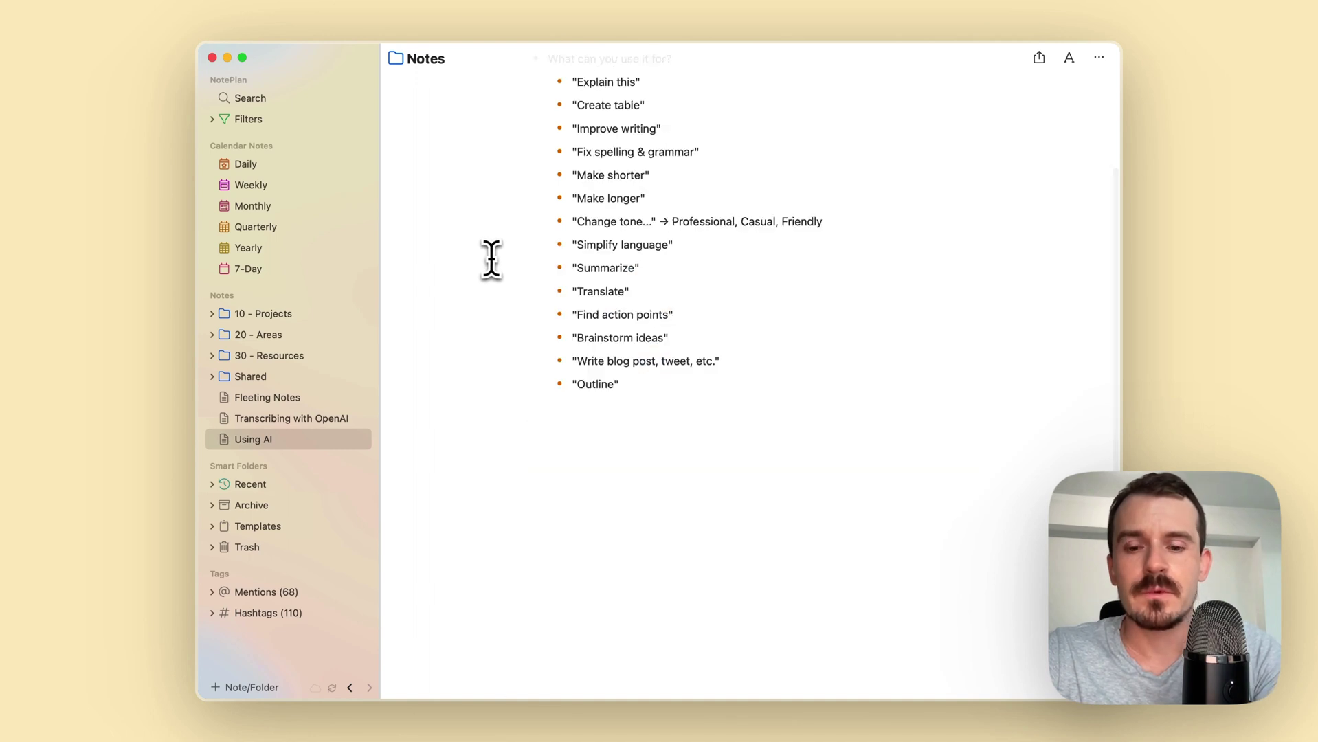
text(Sorry, bu)
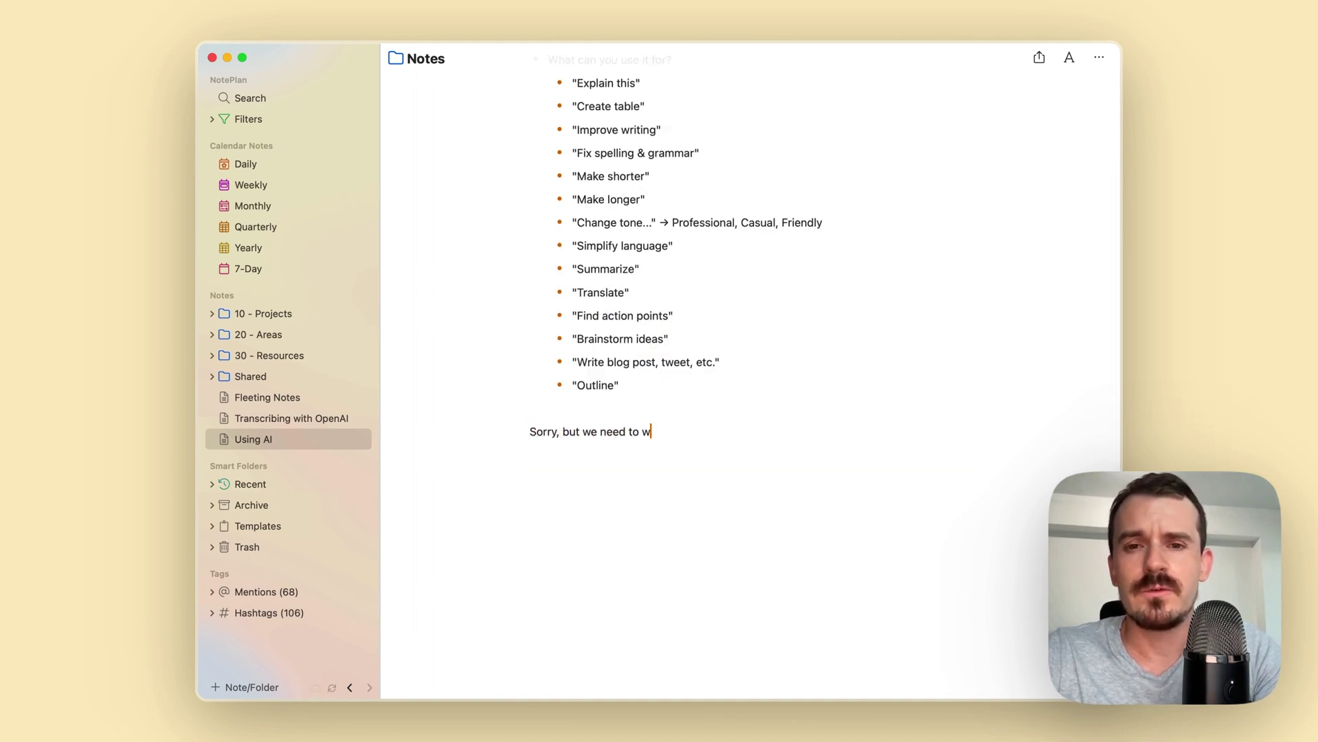
text(t we need to fire you)
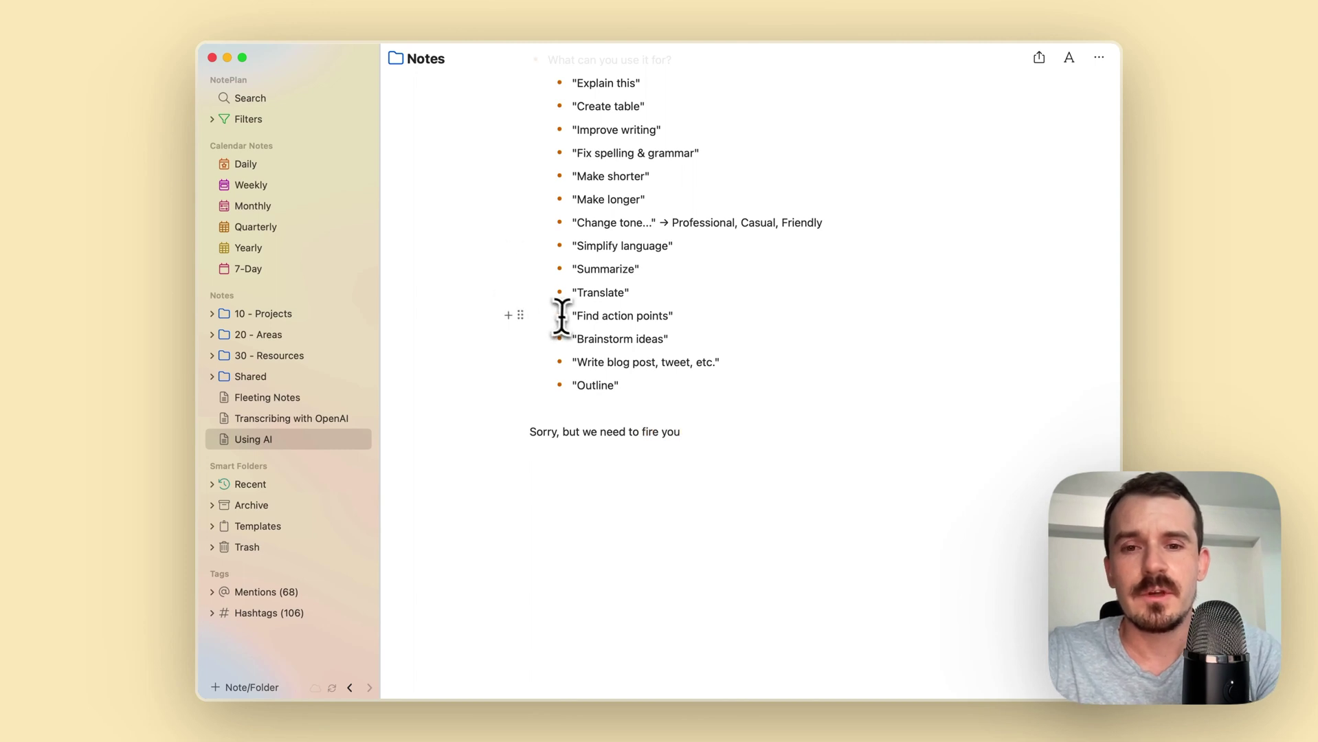
Prompt the AI on the "Sorry, but we need to fire you" line with "write a polite email, keep it short".
scroll(590, 343, down, 1)
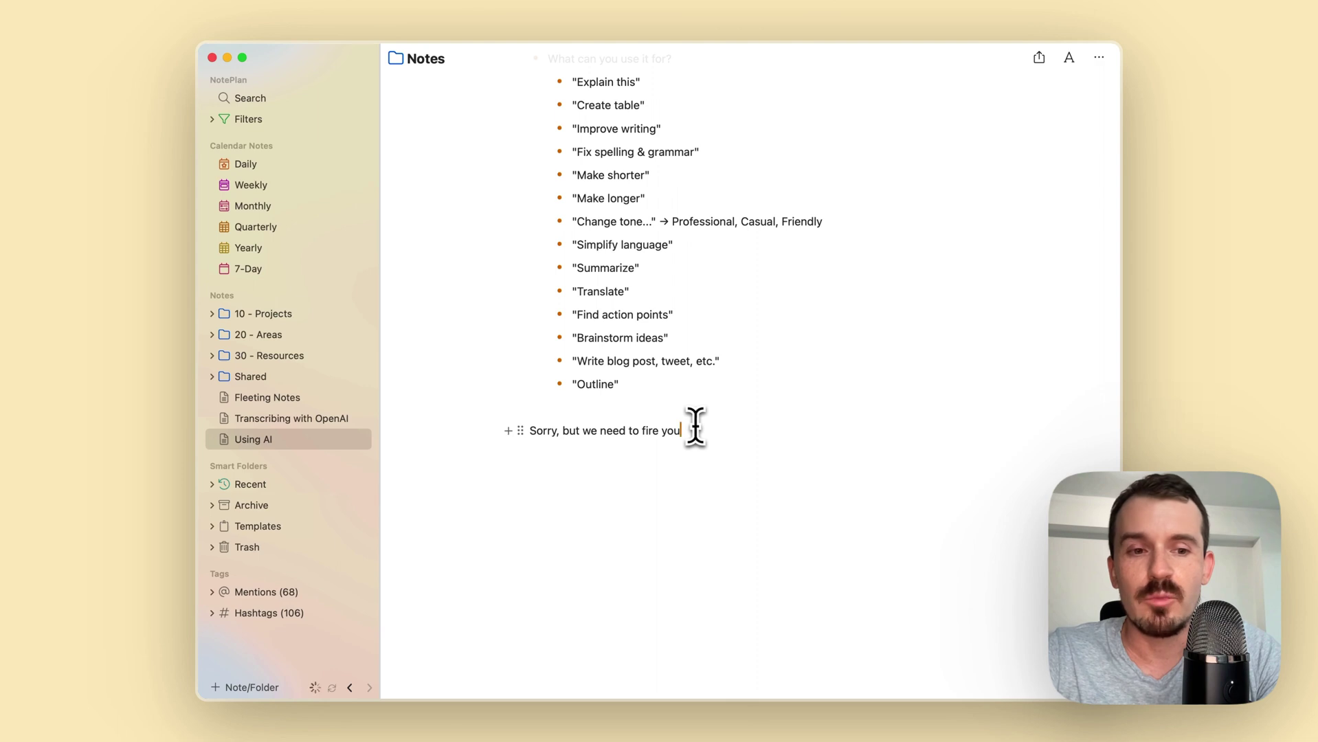
drag(710, 433, 523, 437)
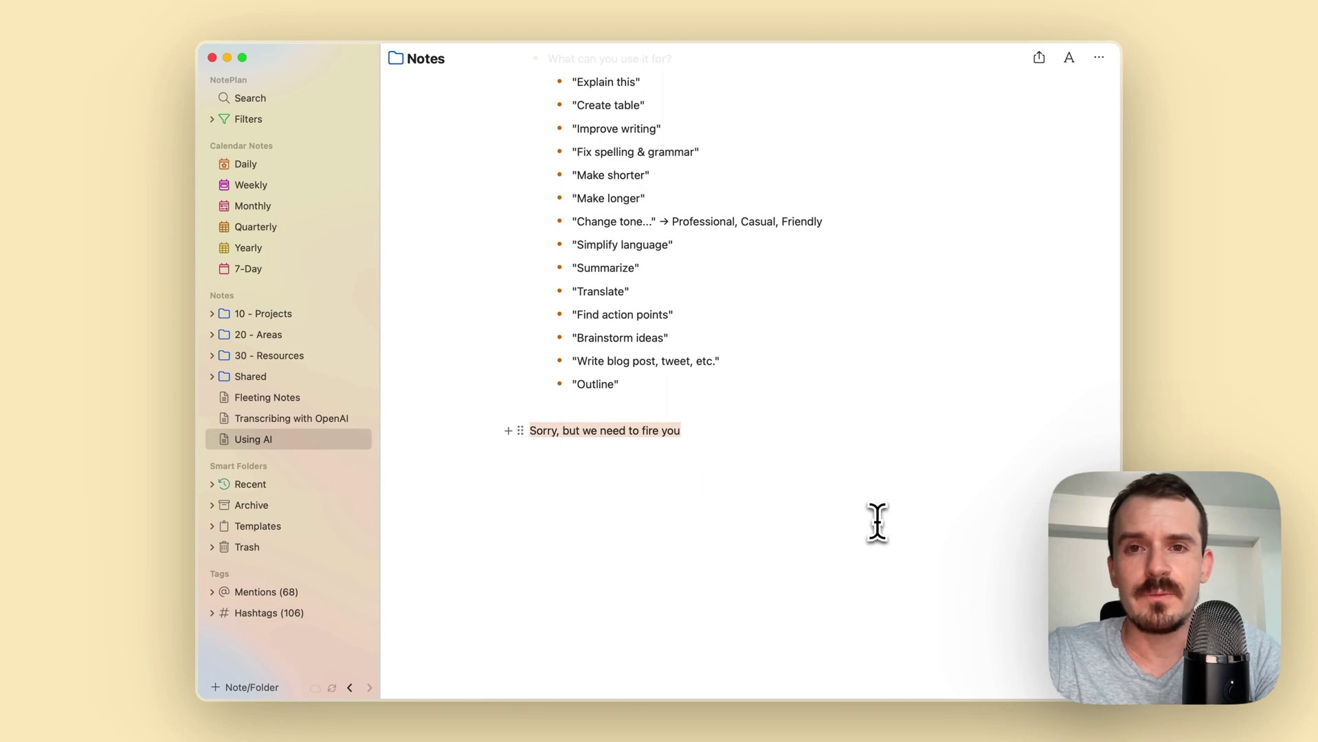
key(super+j)
text(write a pol)
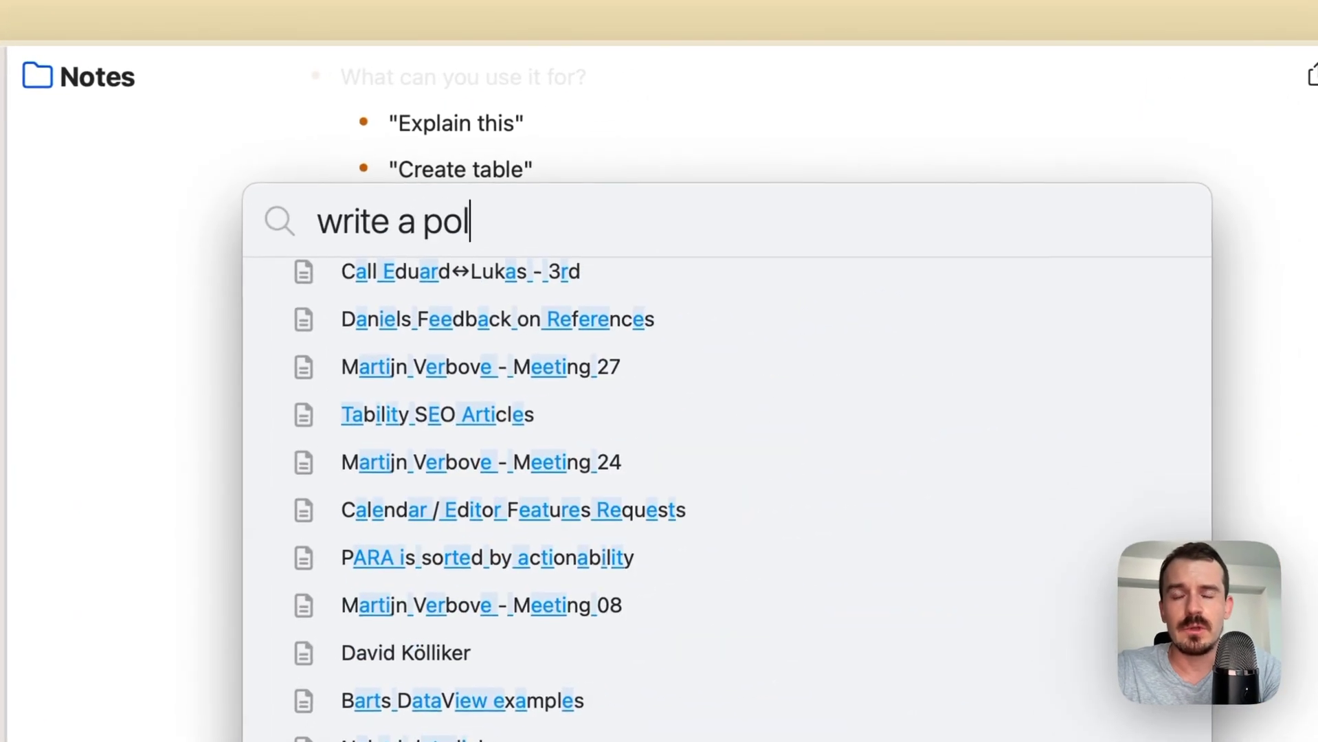
text(ite email)
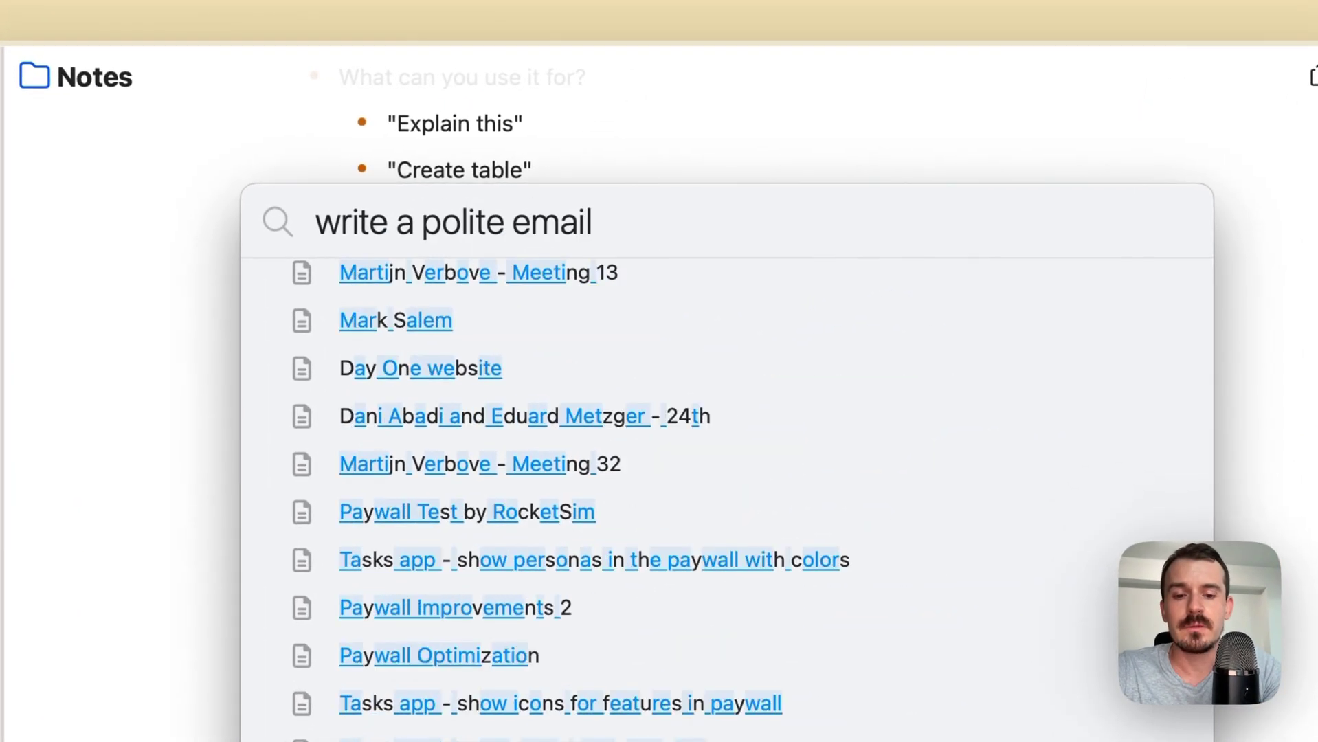
text(, keep it short)
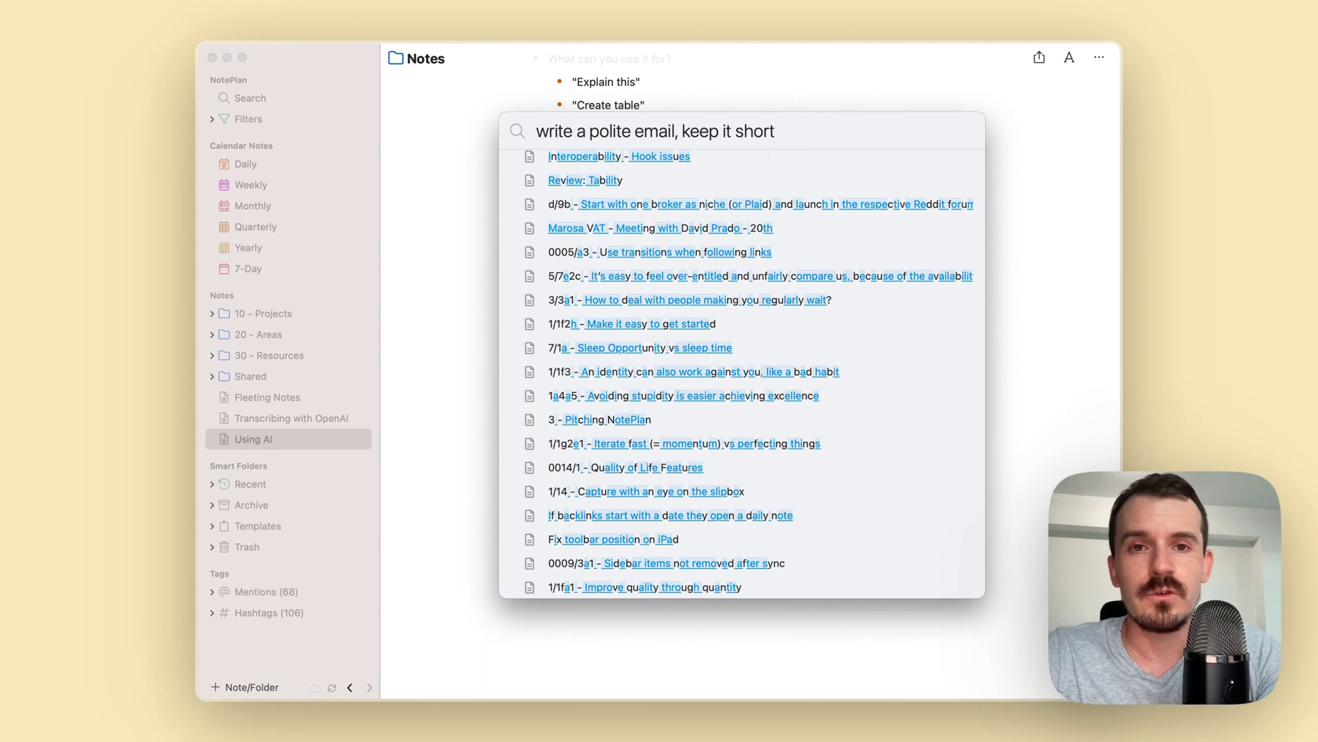
key(Return)
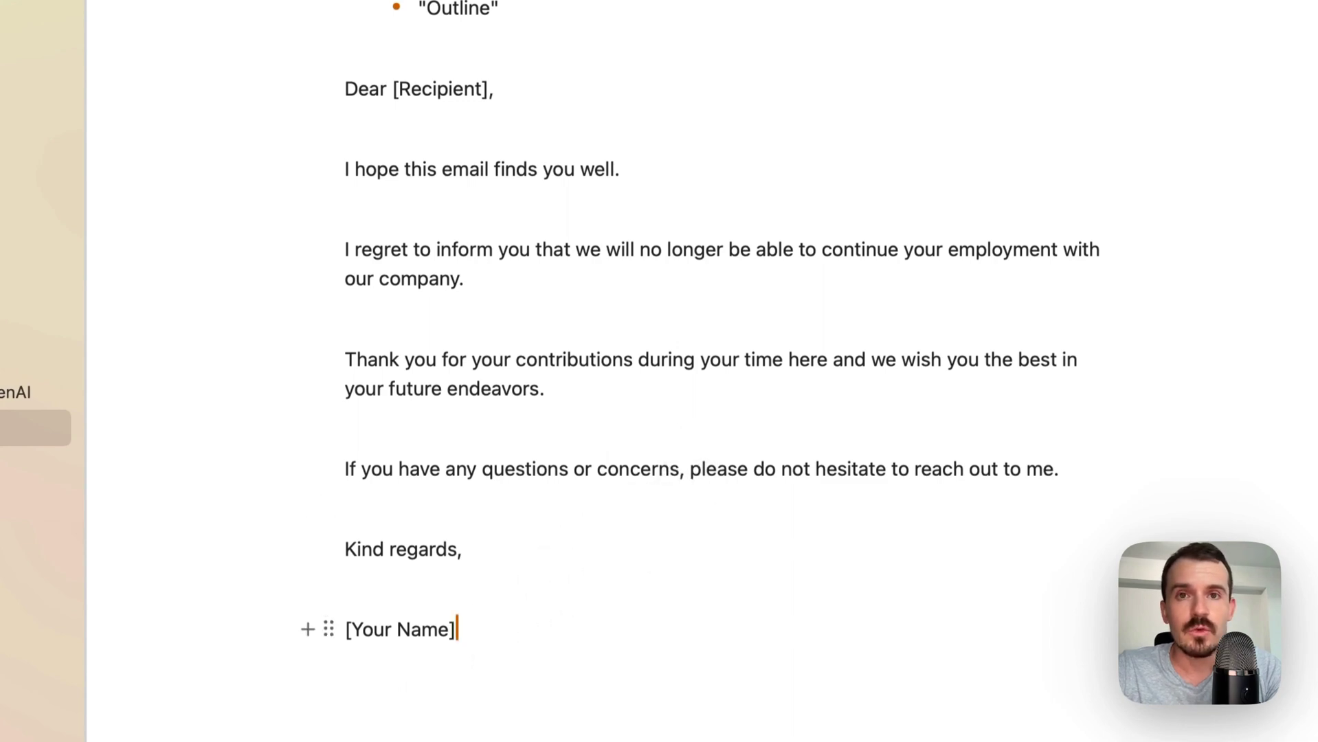
Replace the "[Your Name]" placeholder with the sender's first name, directly below "Kind regards,".
drag(492, 632, 302, 140)
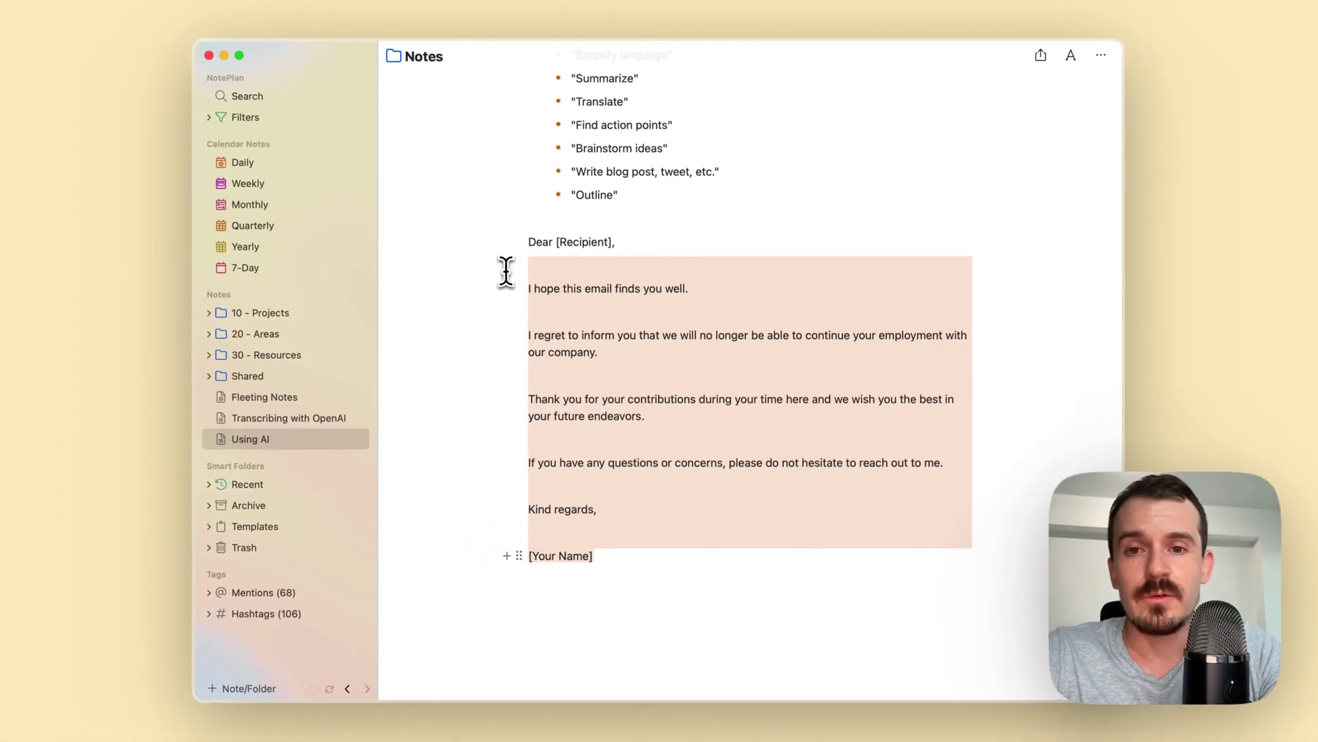
drag(505, 271, 529, 341)
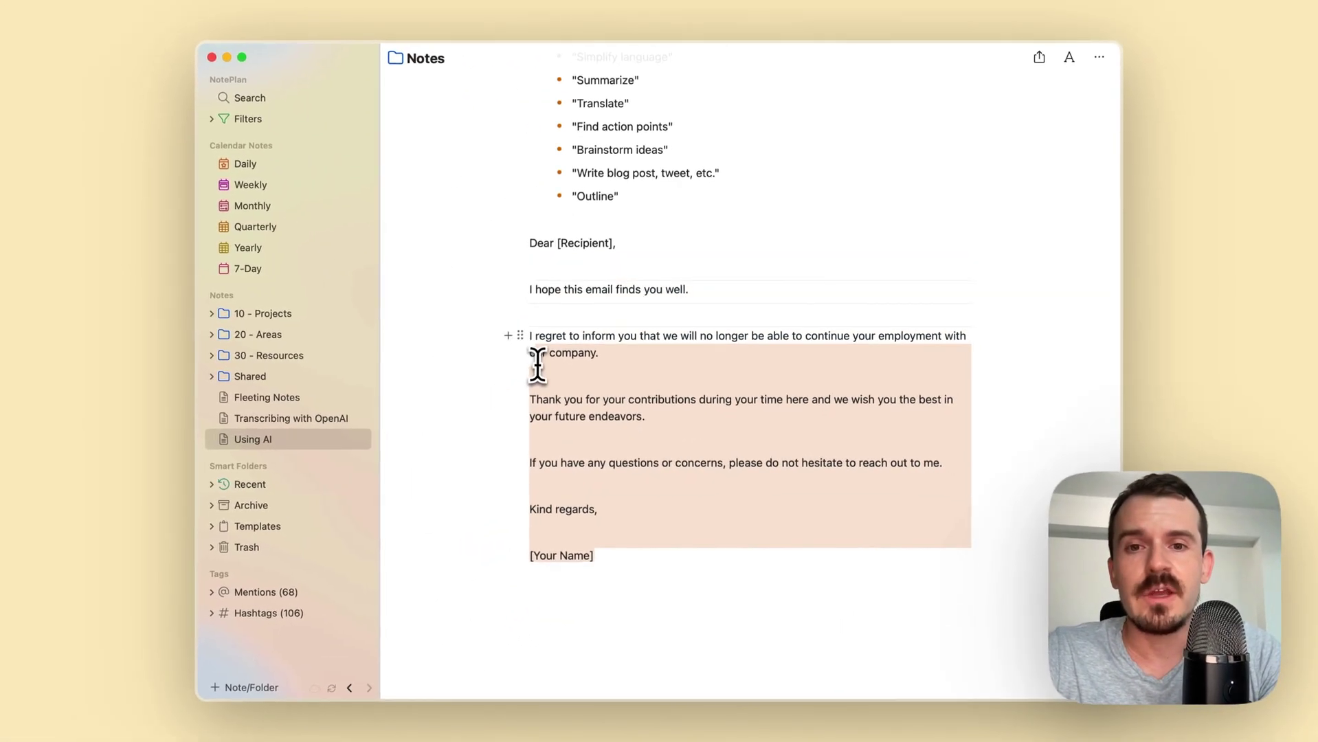
click(663, 355)
drag(604, 555, 521, 537)
key(BackSpace)
text(Eduard)
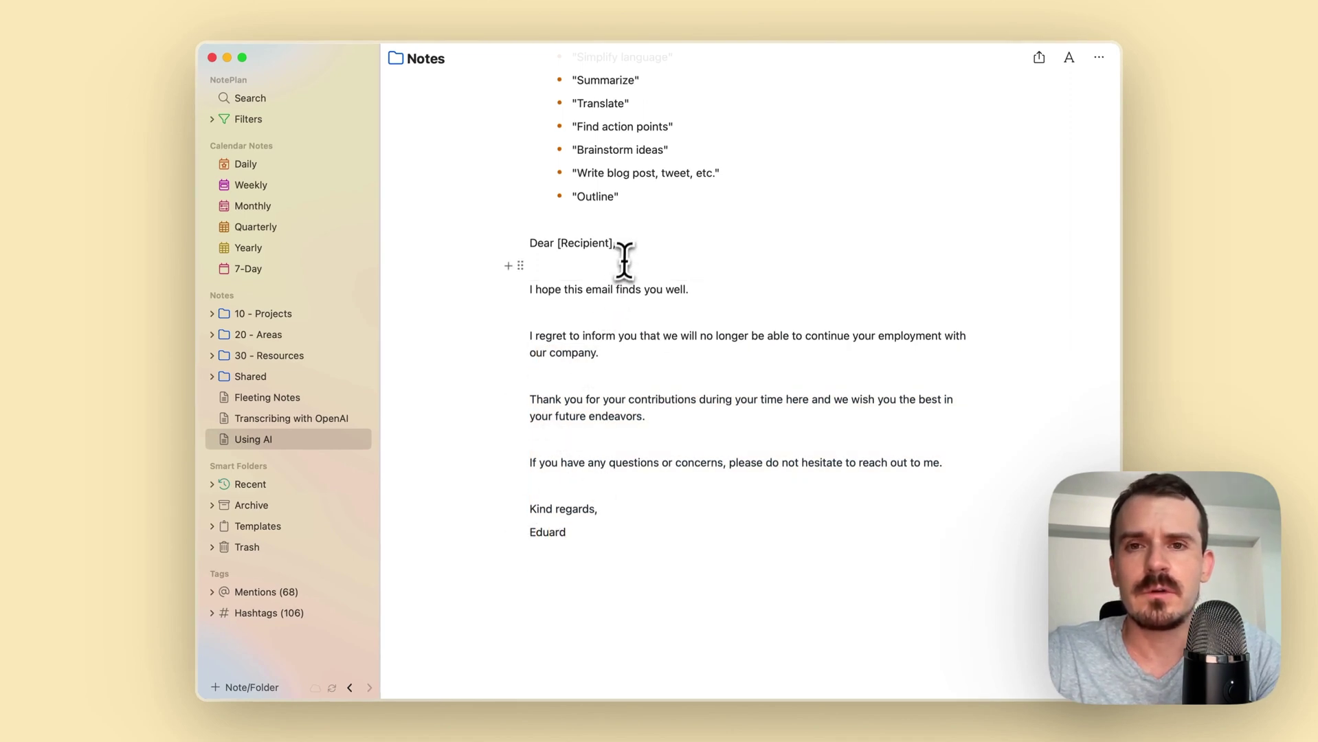
Replace the "[Recipient]" placeholder in the email's greeting so that it reads "Dear Person,".
drag(615, 244, 560, 244)
key(BackSpace)
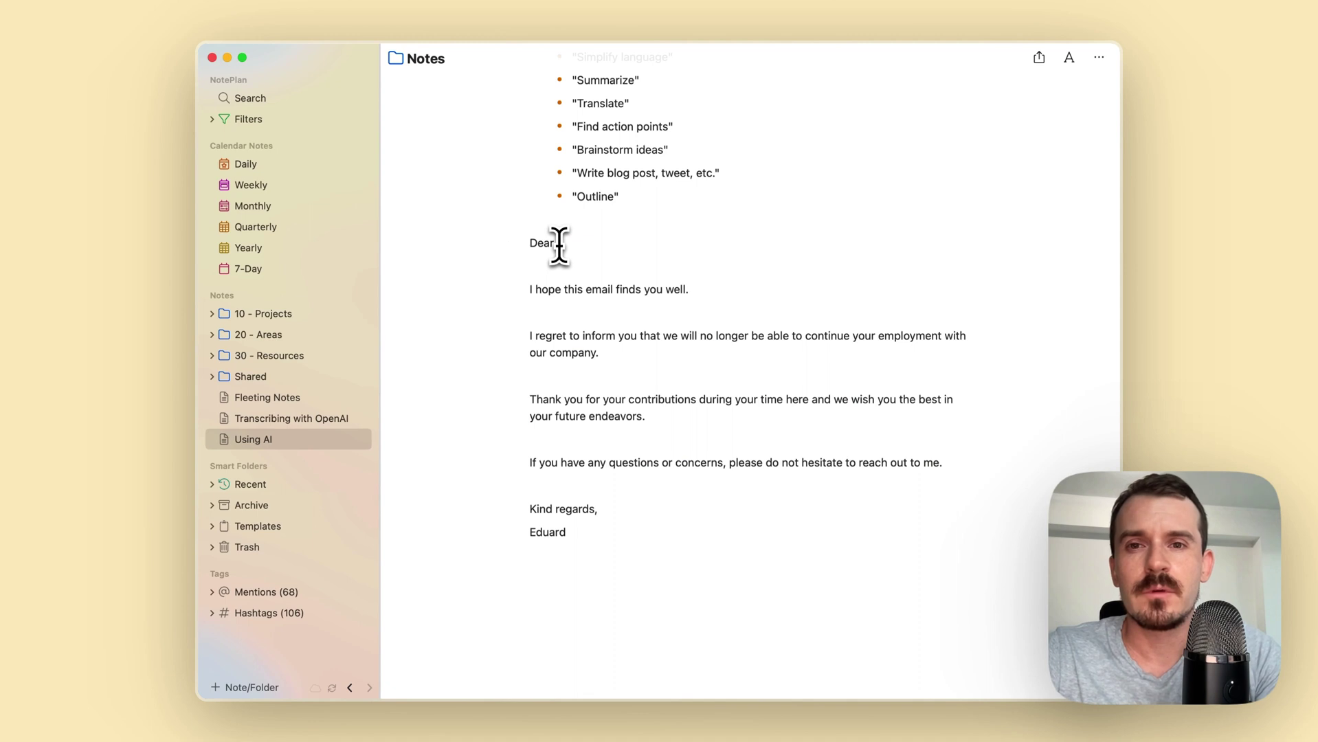
text(Person,)
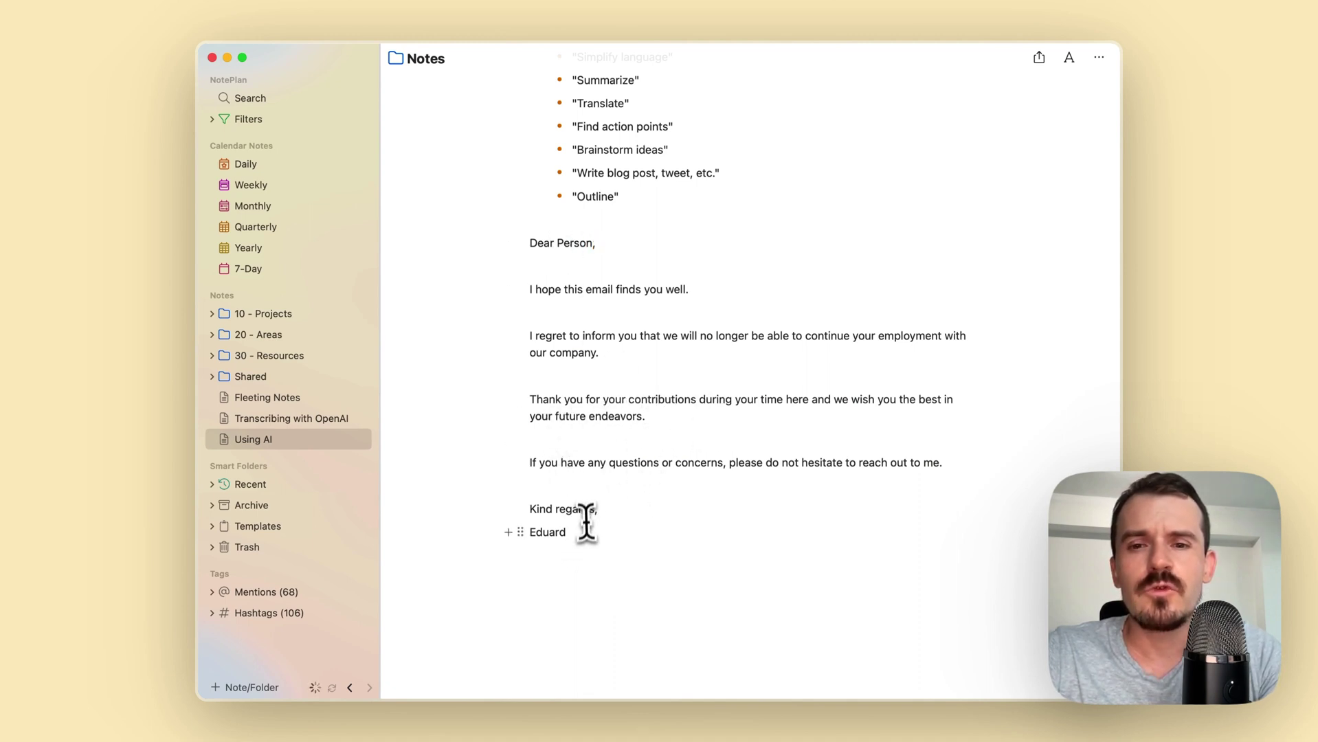
Prompt the AI on the entire email with "make this email less formal and more fun".
drag(586, 522, 481, 247)
key(super+j)
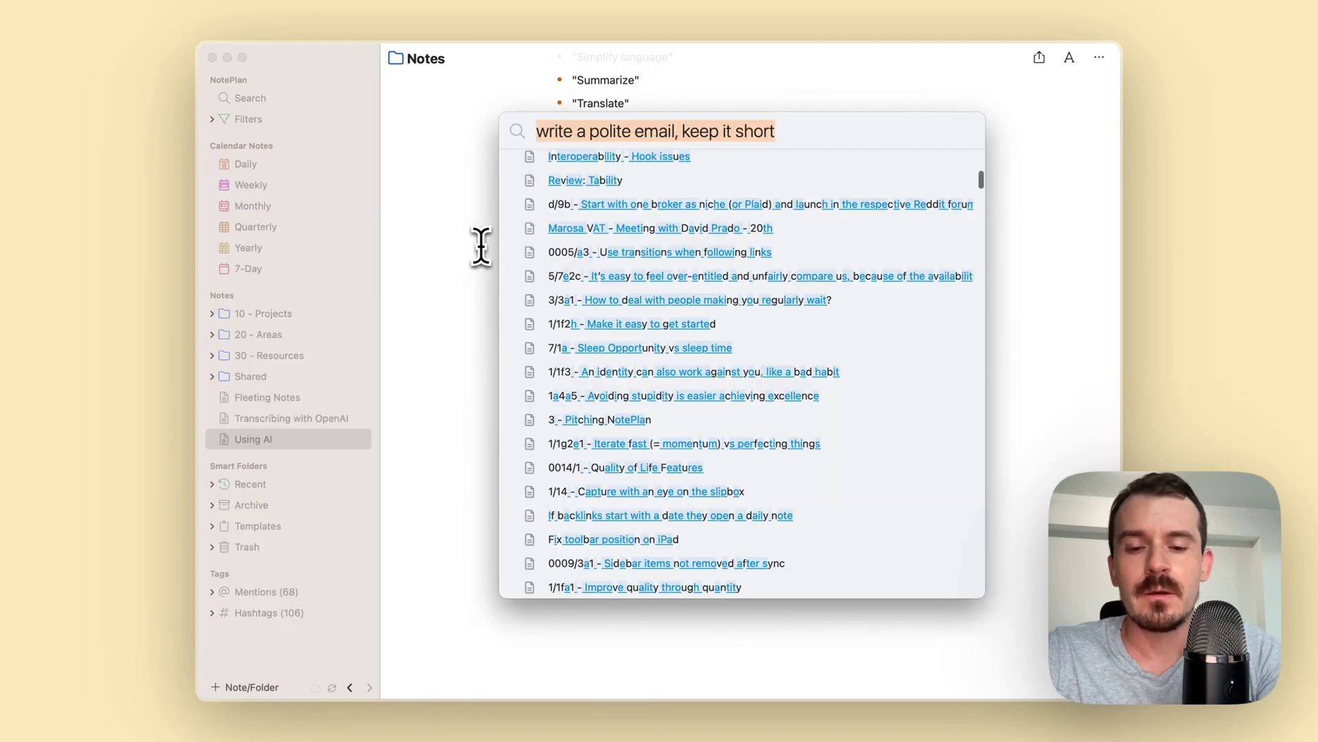
text(make this email )
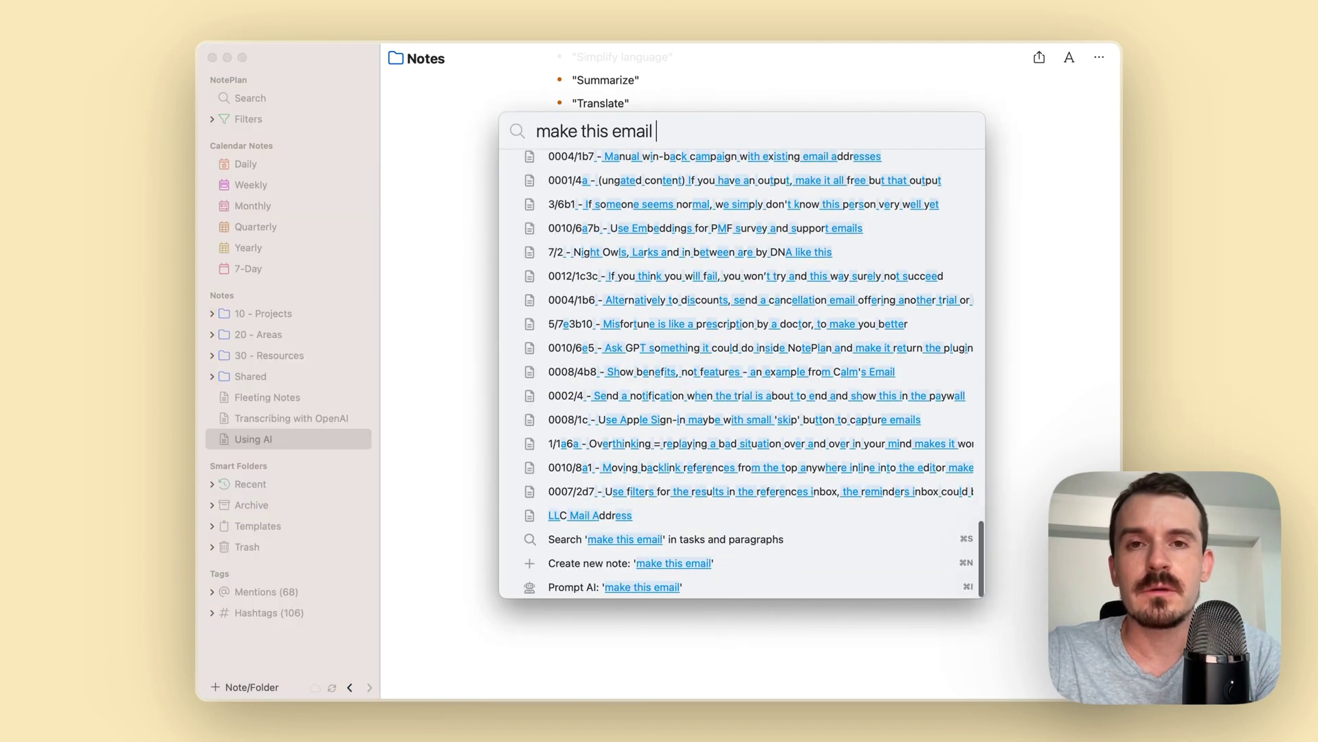
text(less formal and more fun)
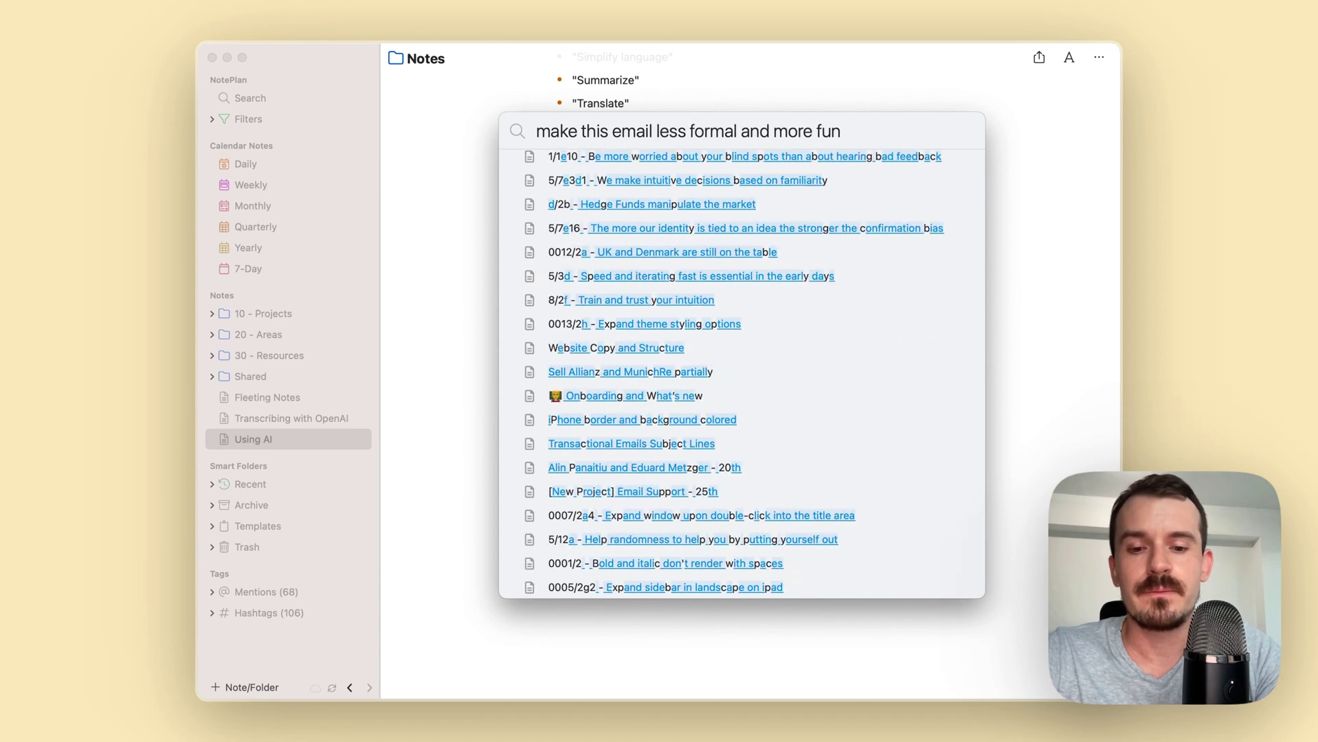
key(Return)
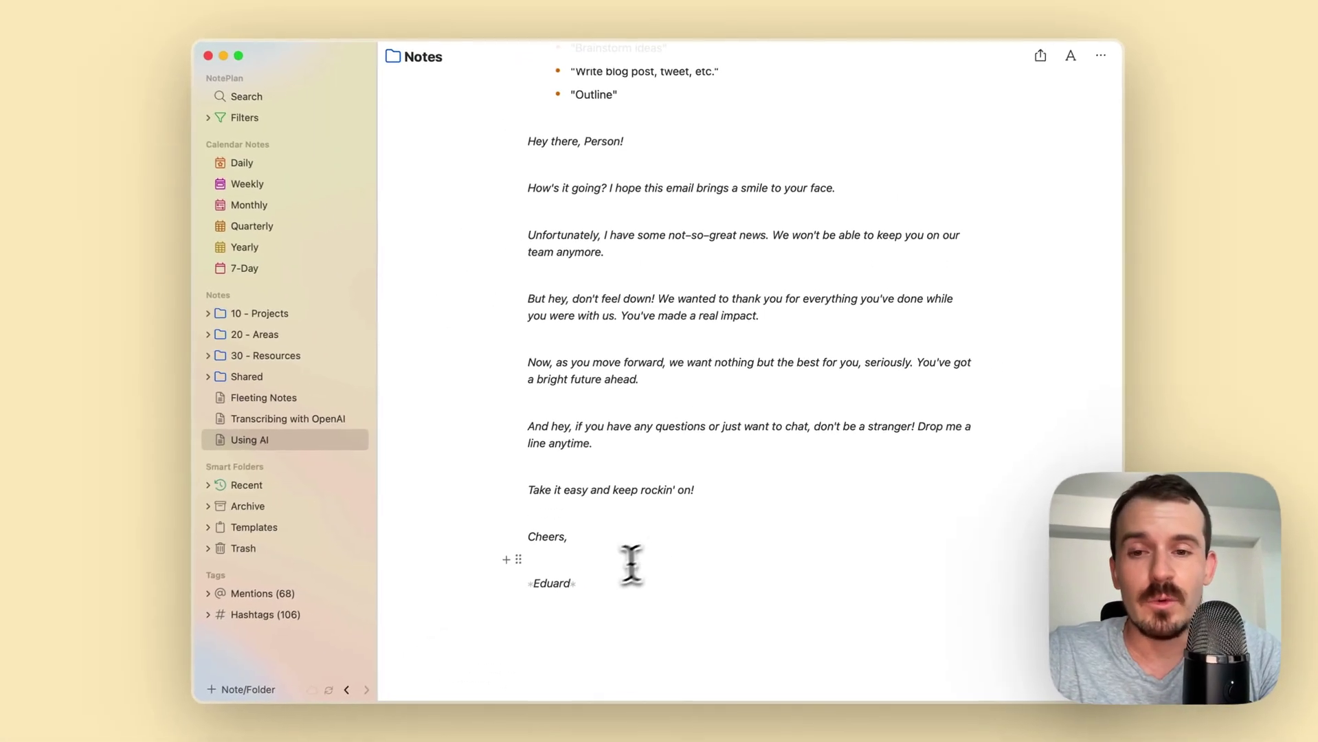
Replace the whole informal email below the list with the line "Hello world".
drag(521, 671, 474, 703)
drag(594, 583, 522, 221)
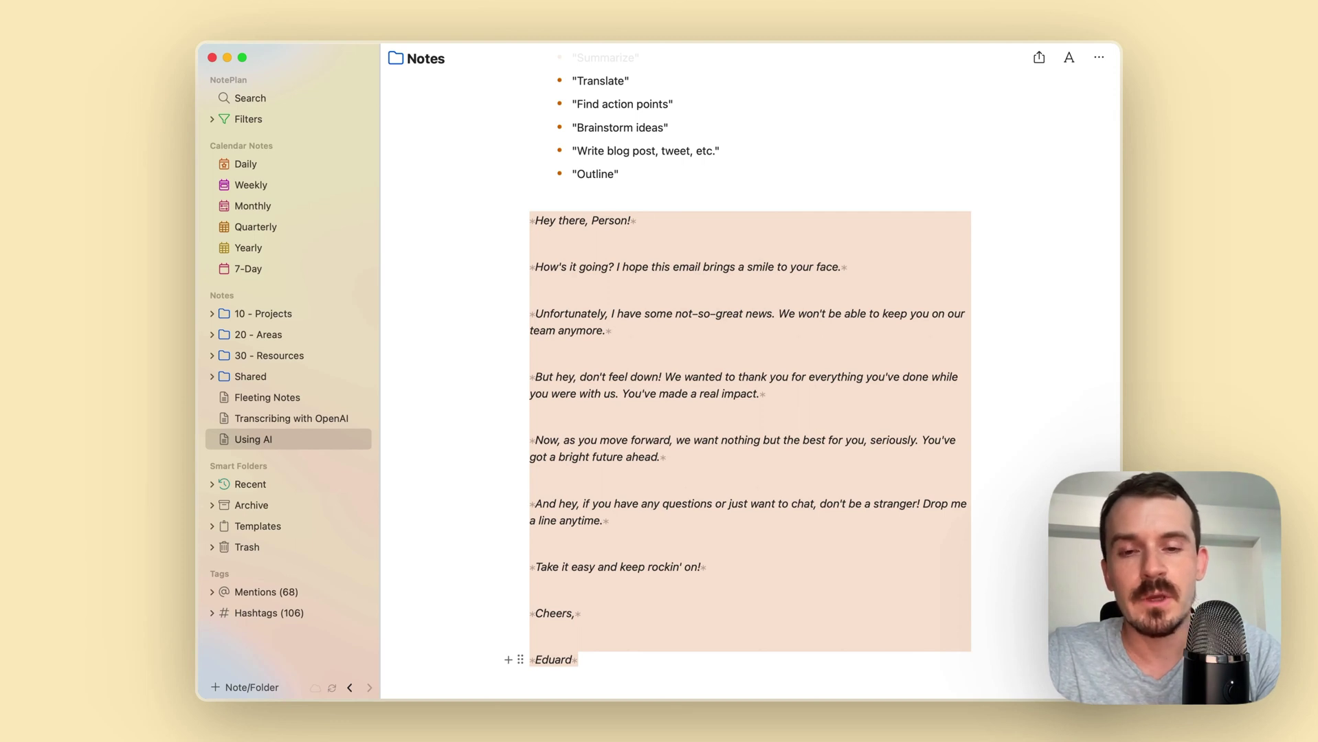
key(BackSpace)
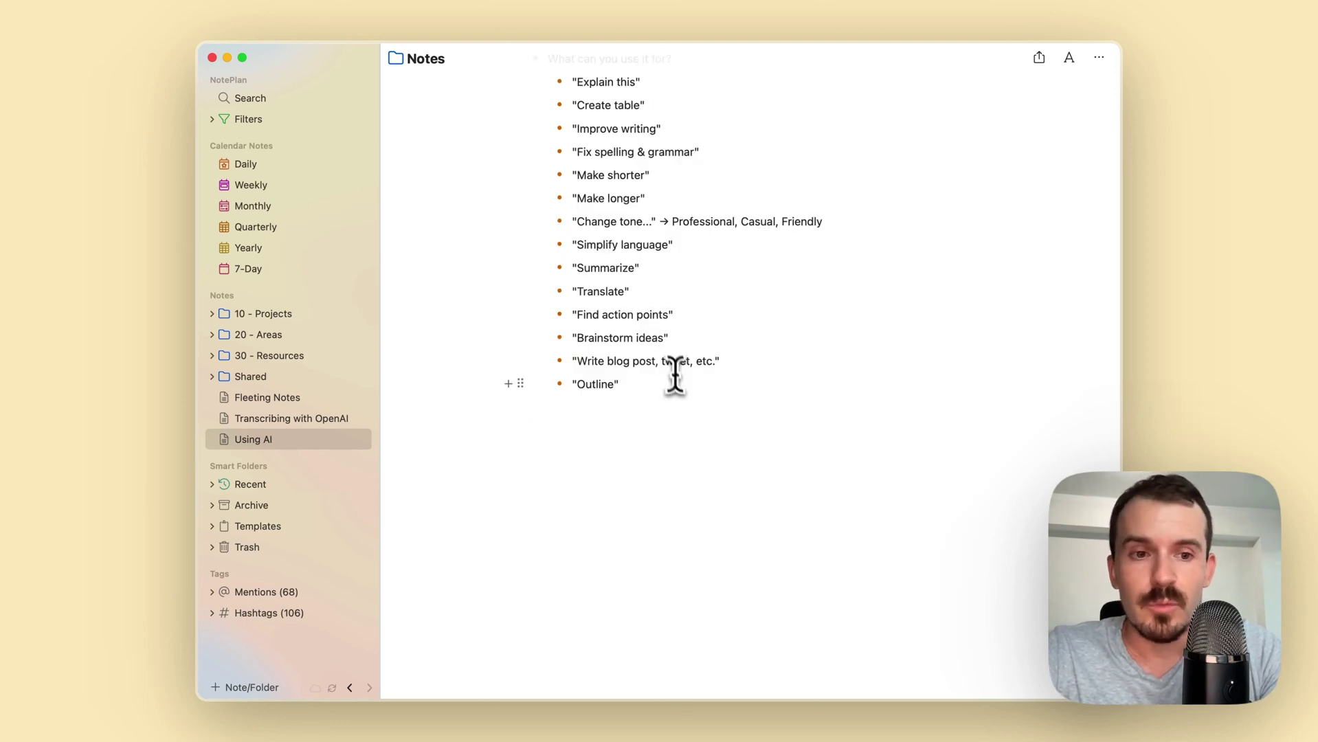
scroll(694, 412, up, 3)
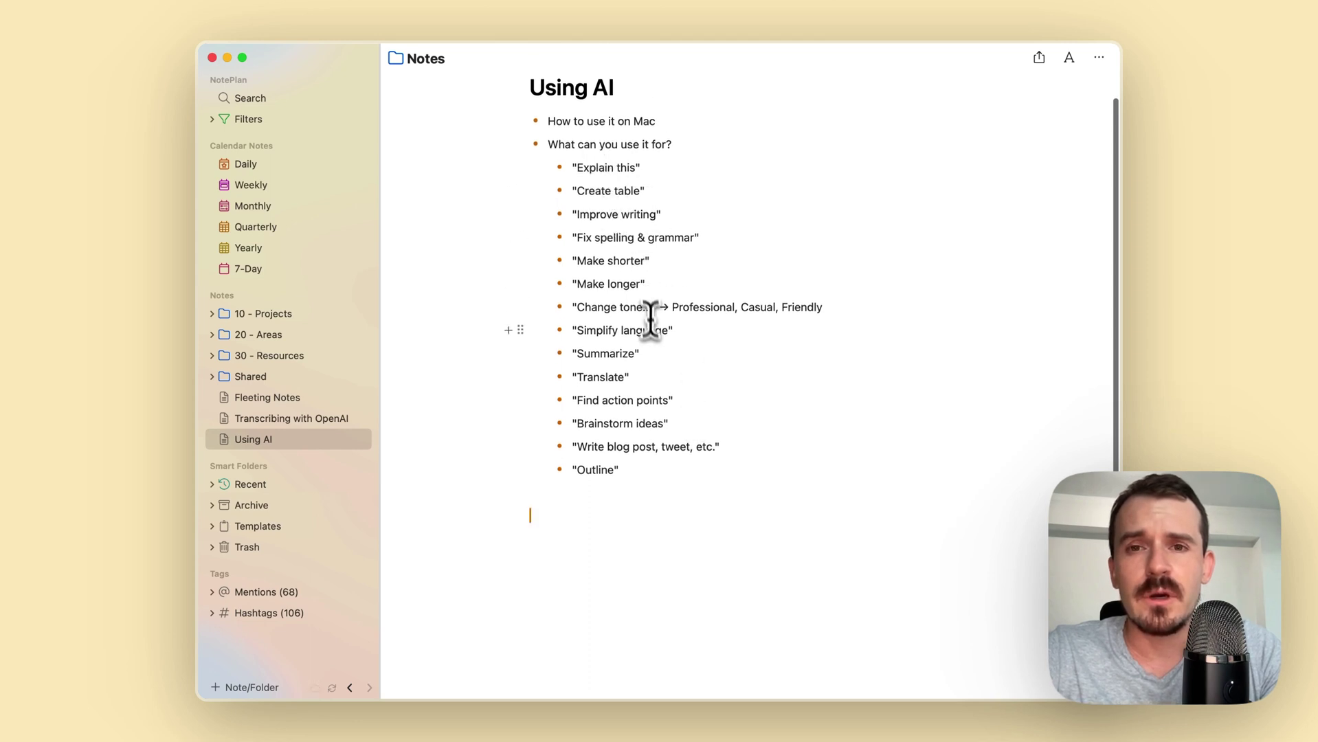
scroll(618, 406, down, 1)
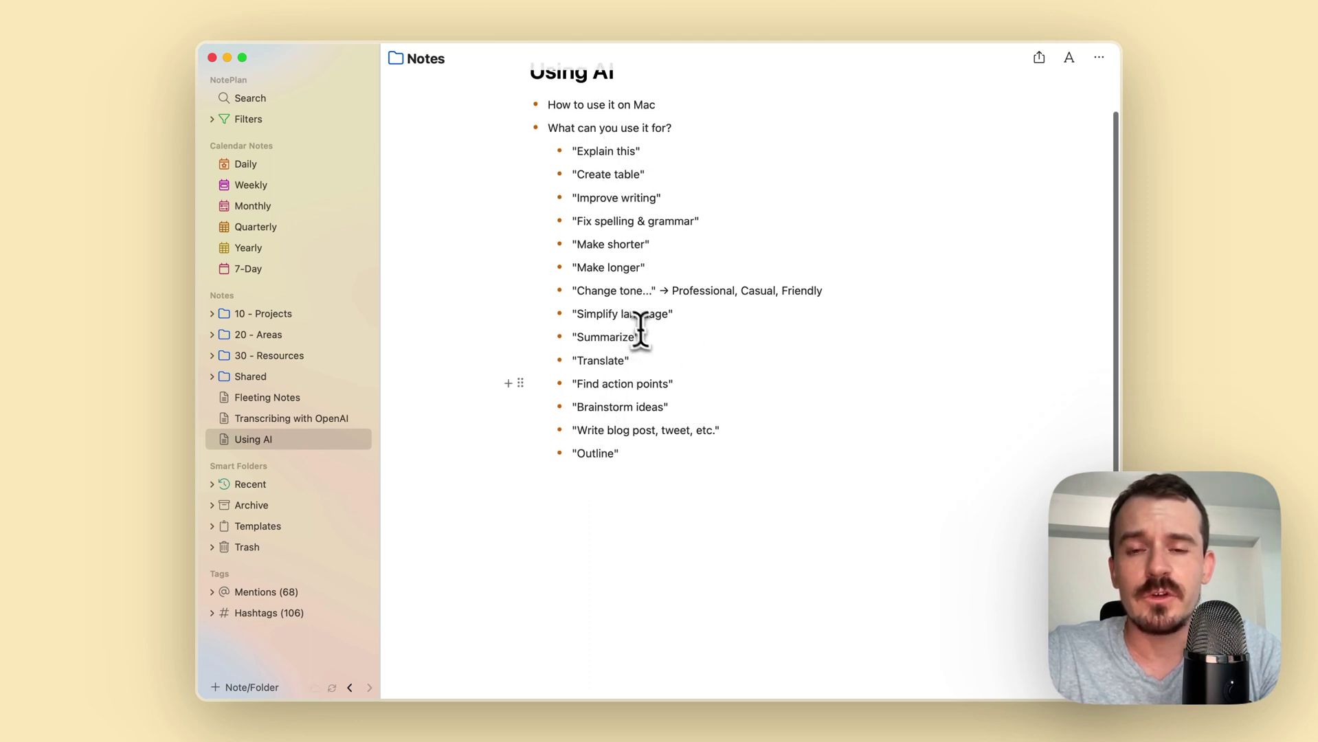
scroll(679, 423, up, 1)
scroll(641, 464, down, 2)
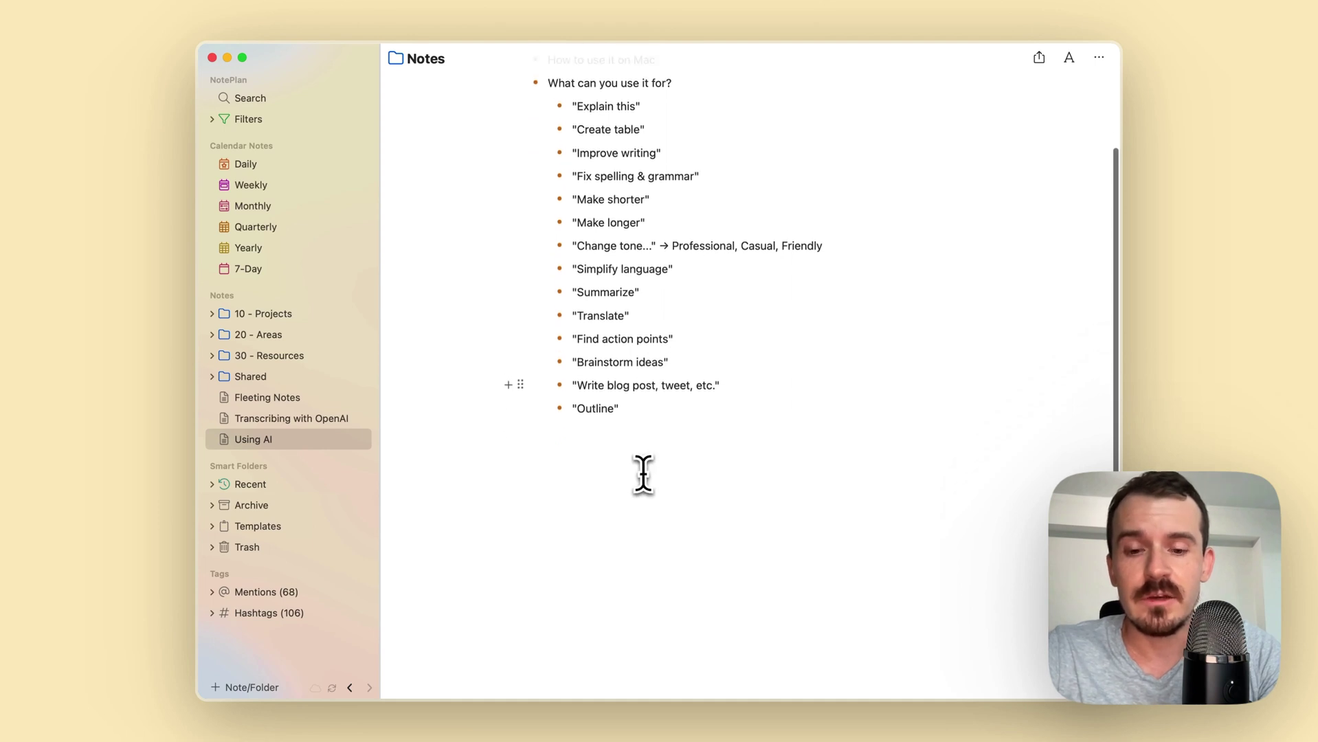
scroll(642, 474, up, 1)
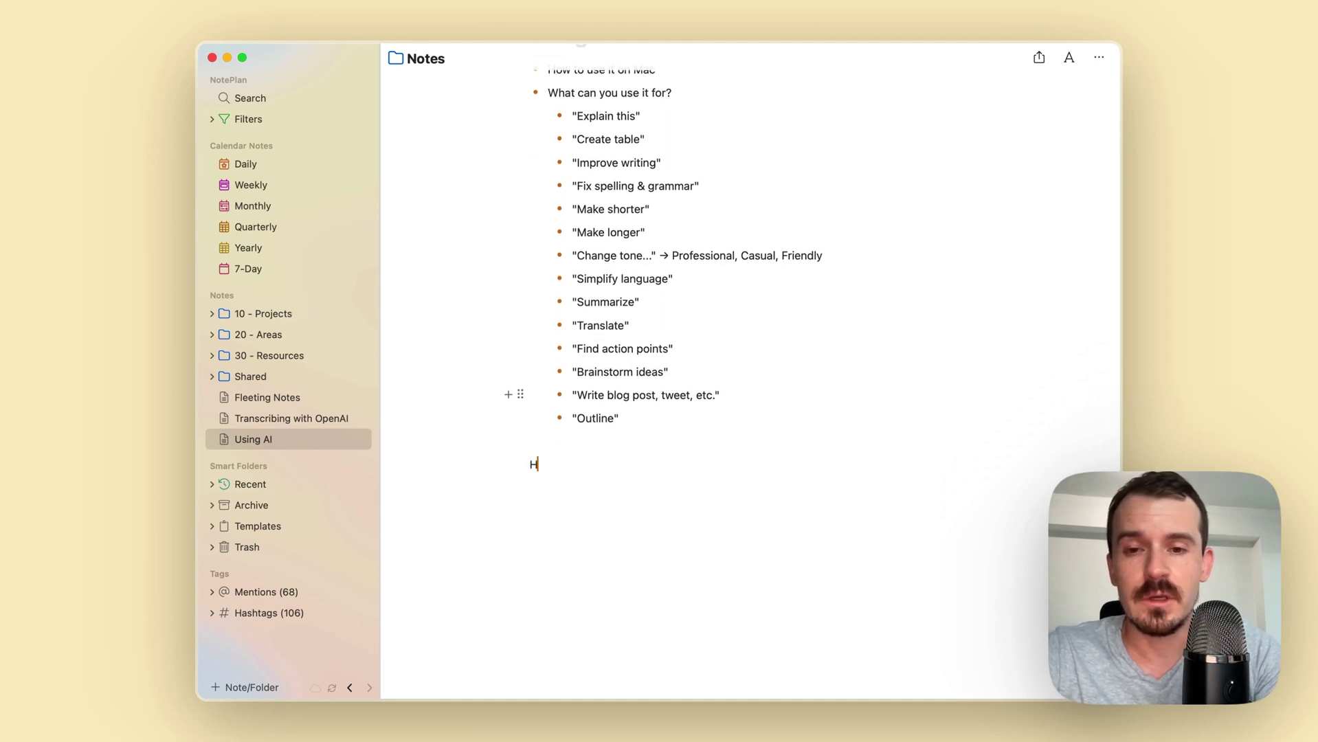
text(d)
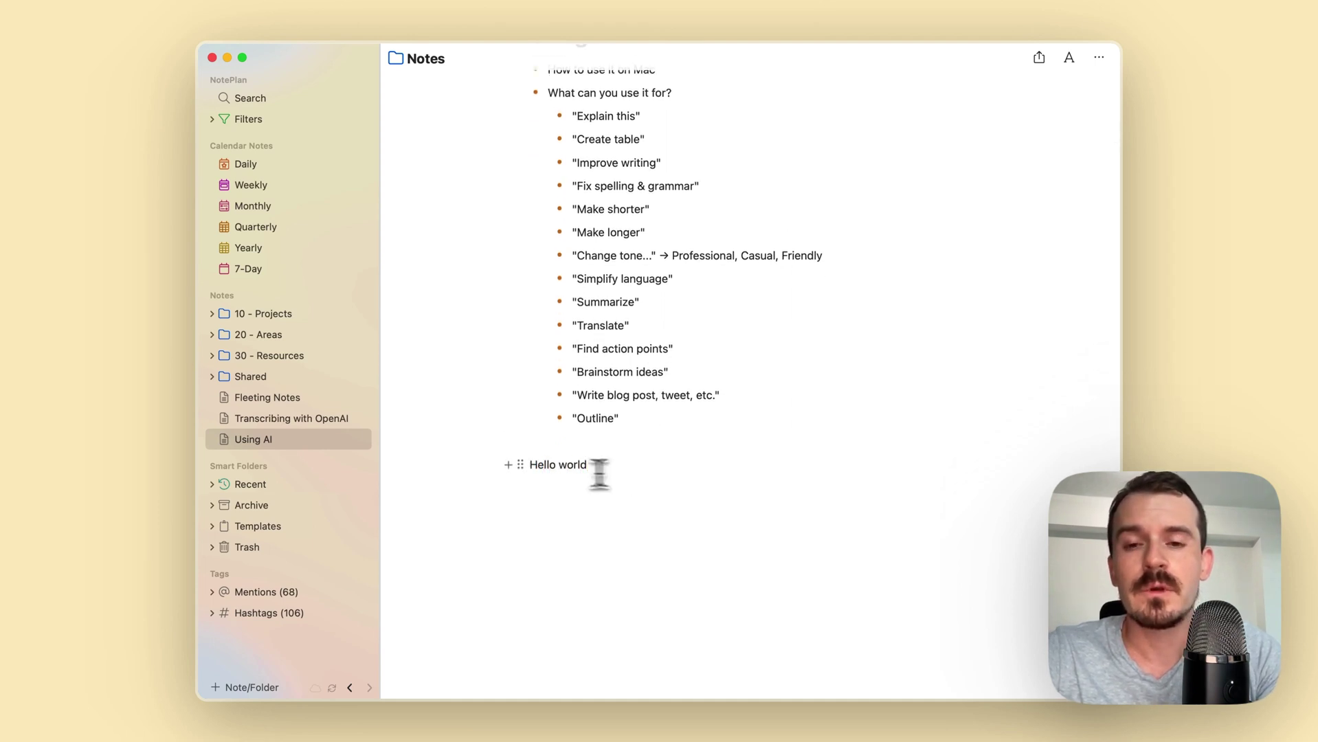
Prompt the AI on the "Hello world" line with "translate into spanish".
triple_click(506, 466)
key(super+j)
text(translate into spanish)
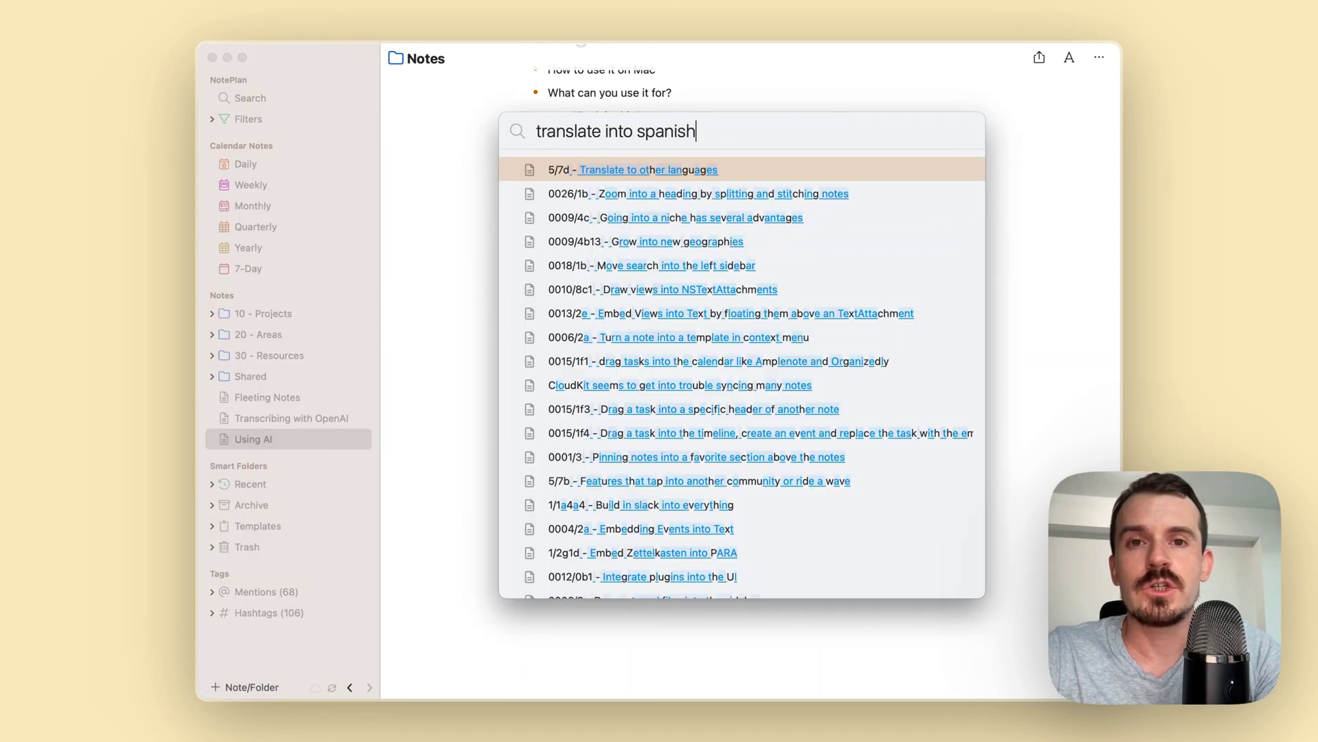
key(Return)
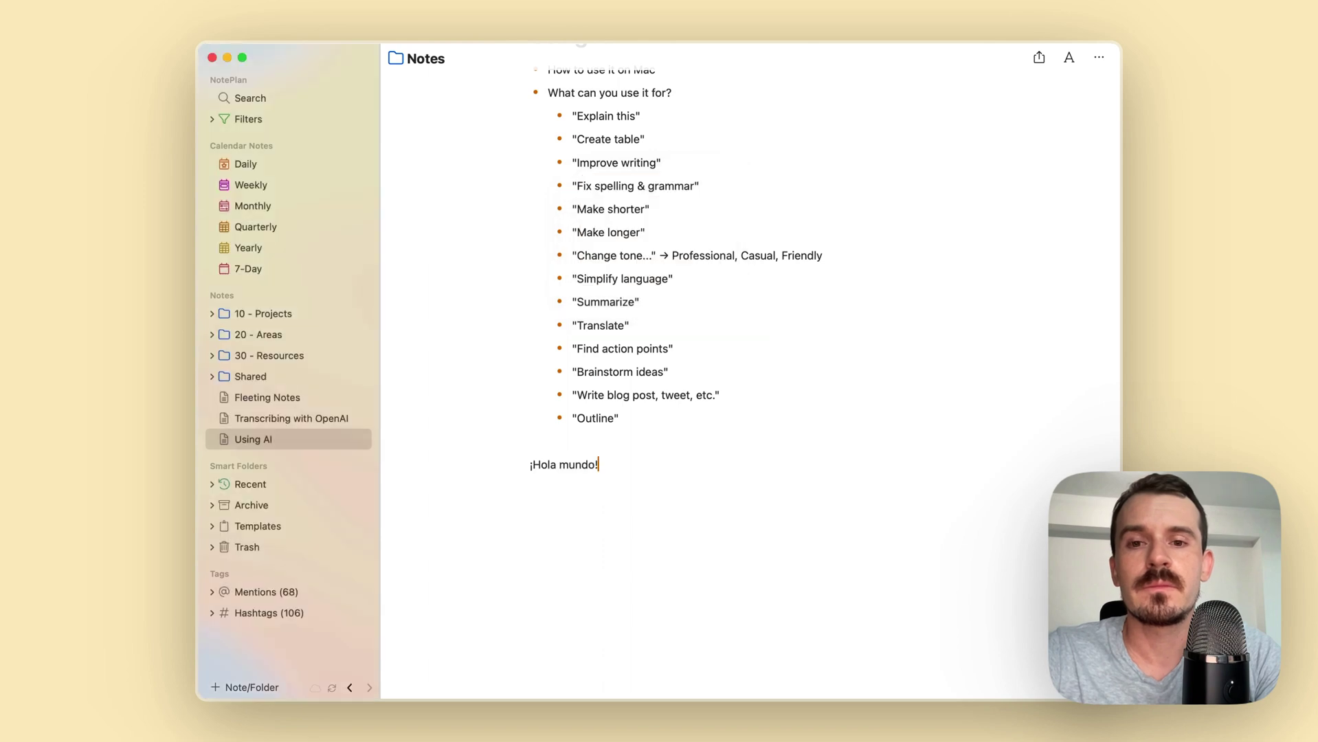
Replace the Spanish line with the misspelled sentence "In the next update you can finlly use transcription".
drag(616, 464, 501, 461)
key(BackSpace)
scroll(549, 453, up, 1)
scroll(627, 477, down, 2)
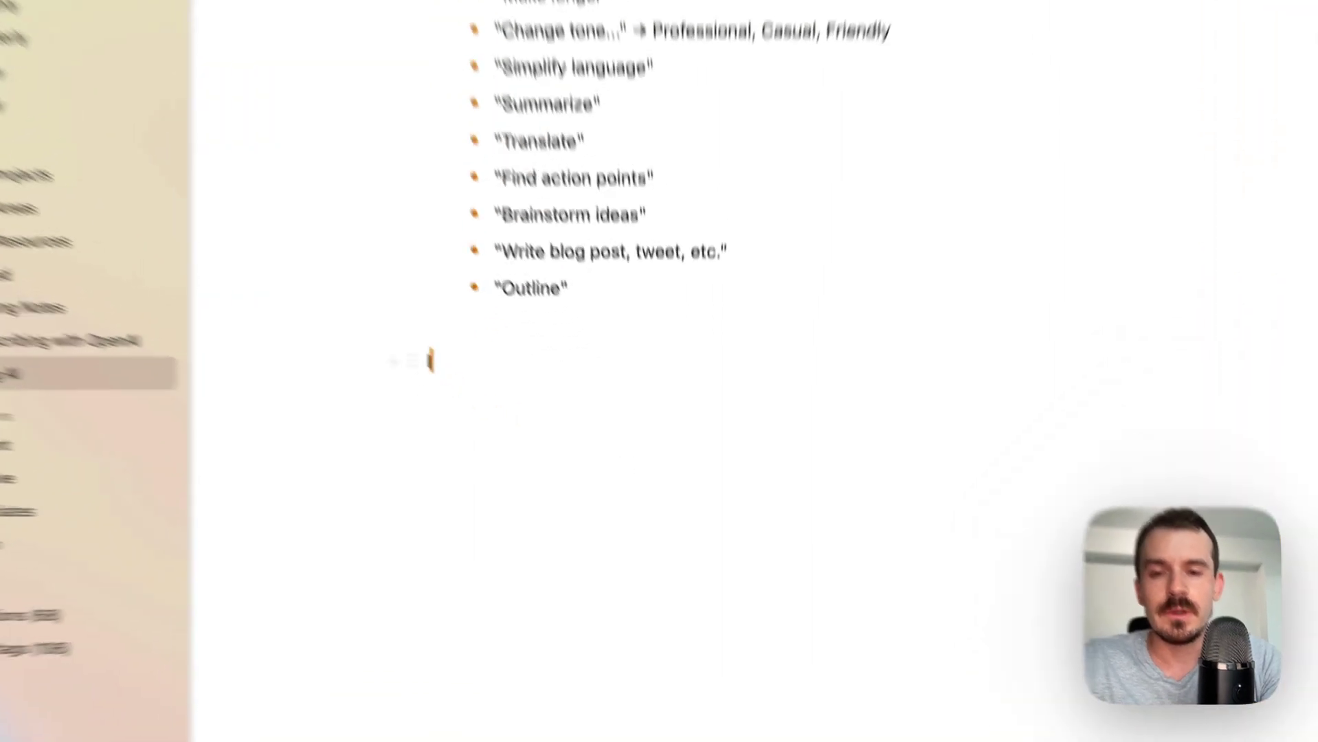
text(In the next update you can finlly use transcript)
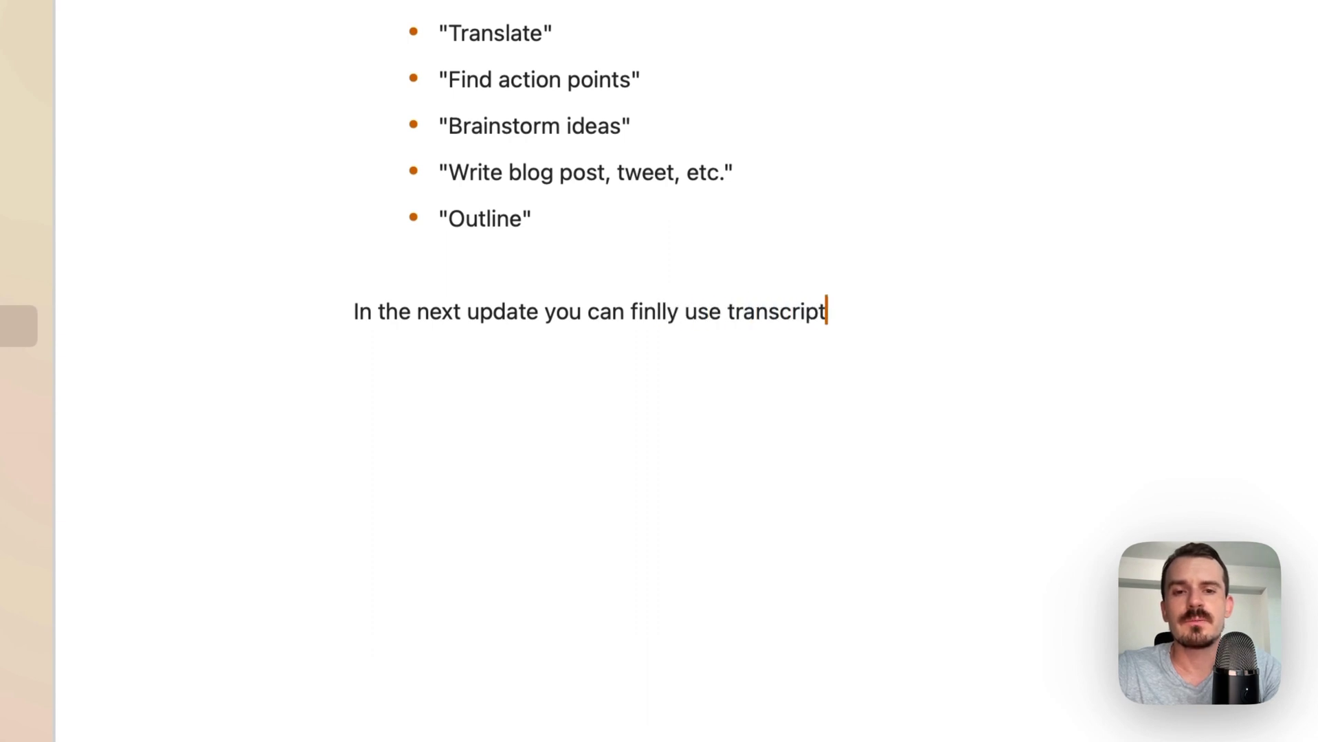
text(ion)
Prompt the AI on the misspelled transcription sentence with "fix spelling and grammar".
drag(851, 311, 296, 312)
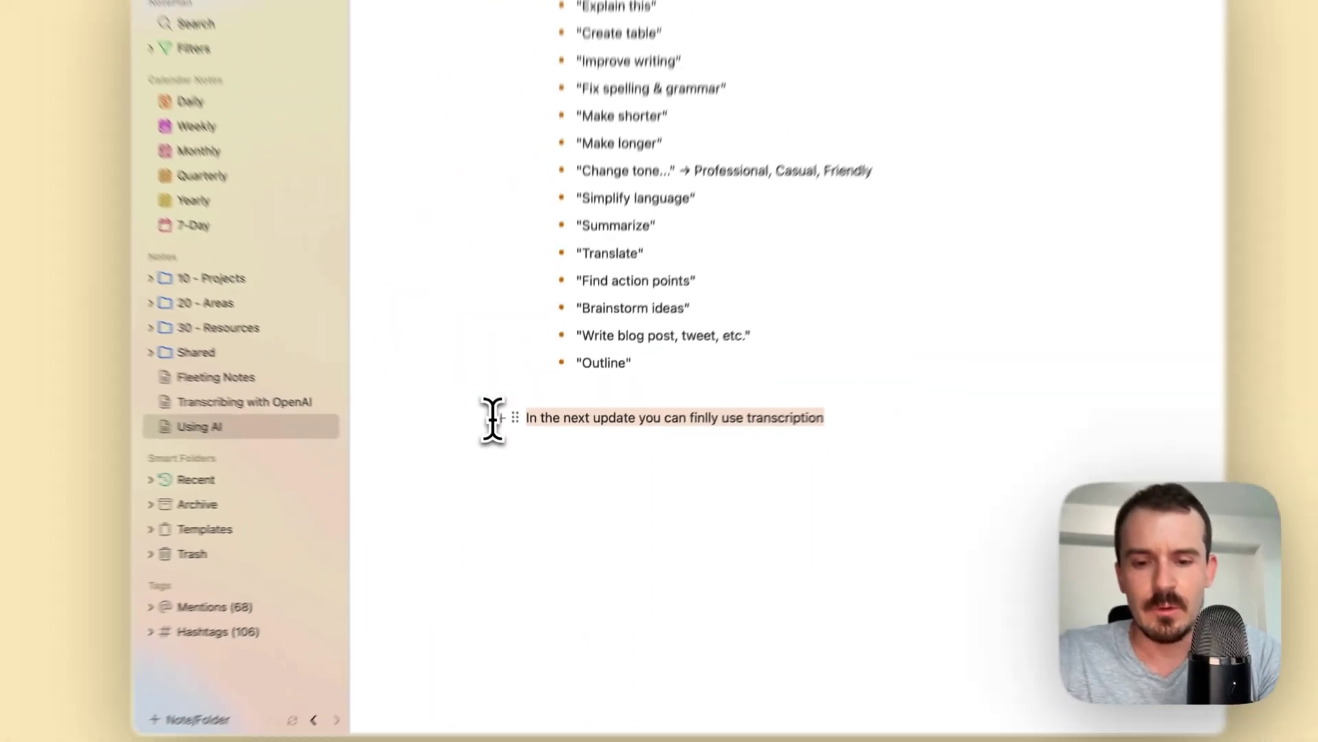
key(super+j)
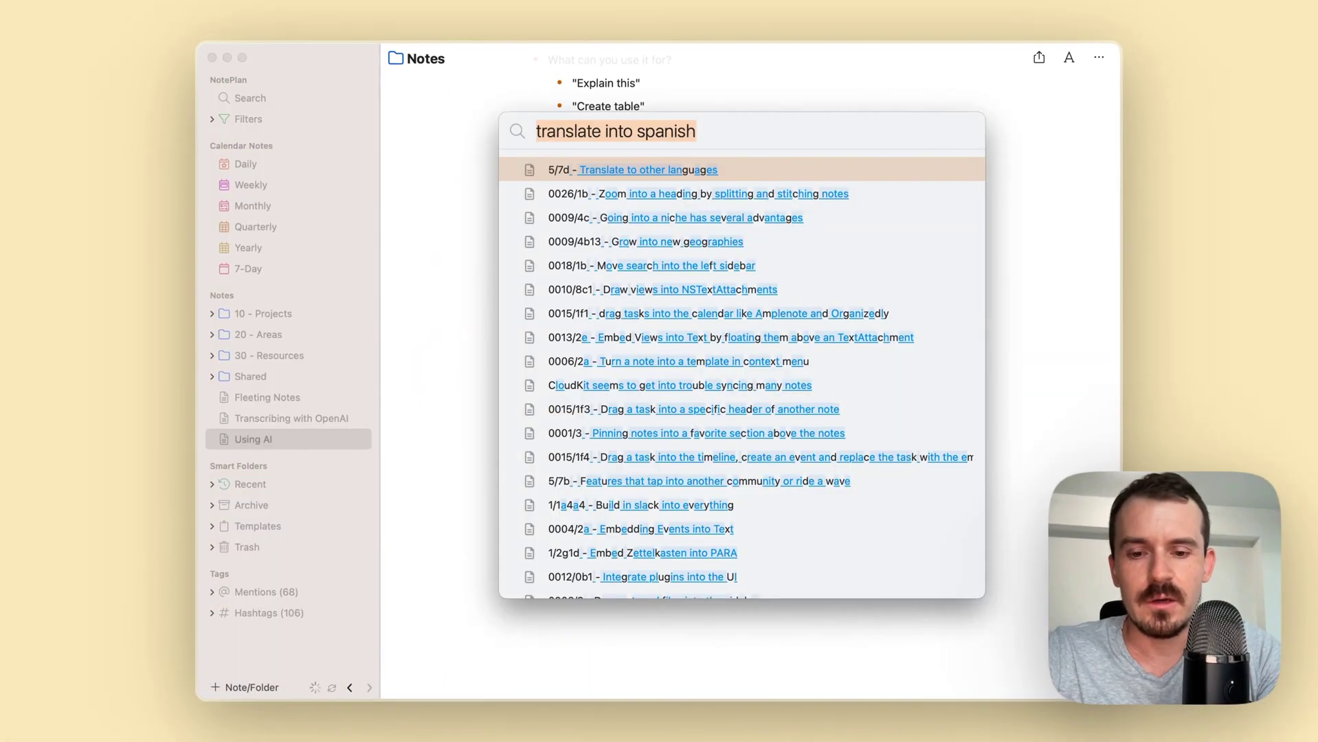
text(fix spelling and grammar)
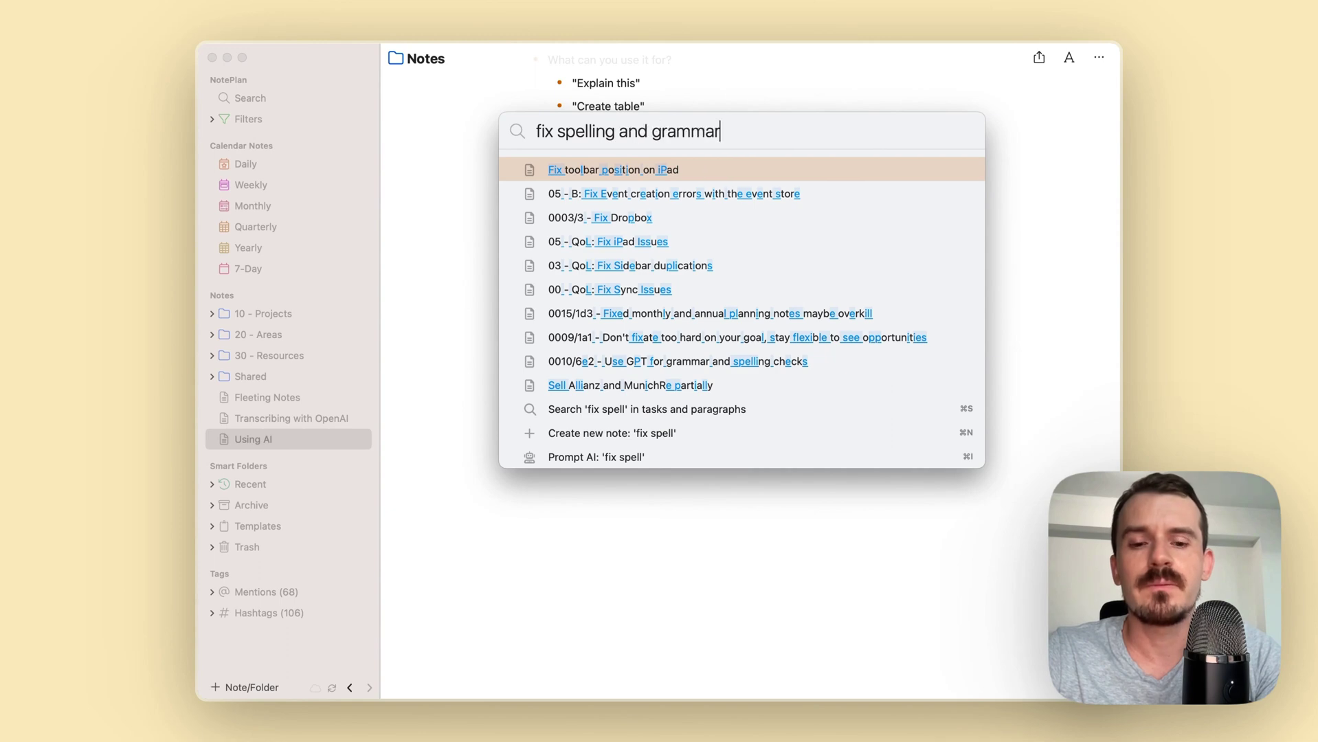
key(Return)
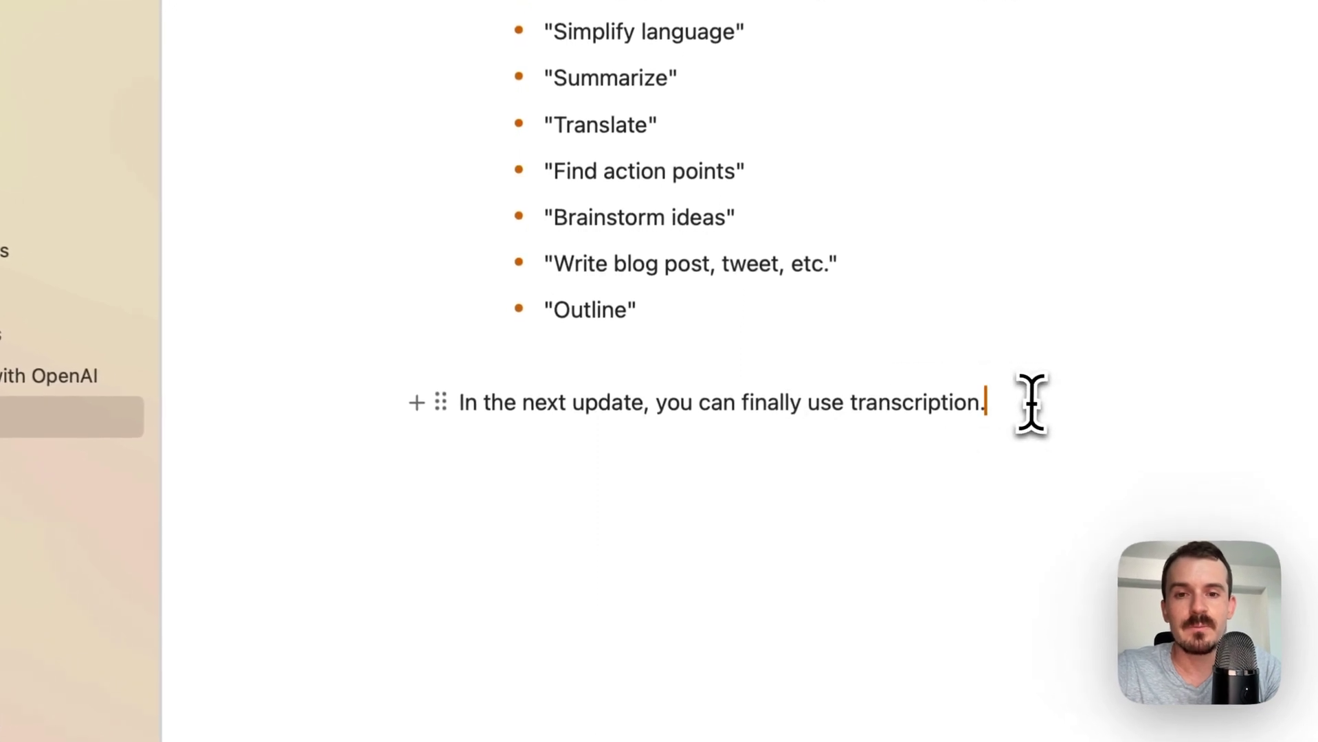
Prompt the AI on the corrected transcription sentence below the list with "write it in 3 sentences".
drag(908, 419, 491, 423)
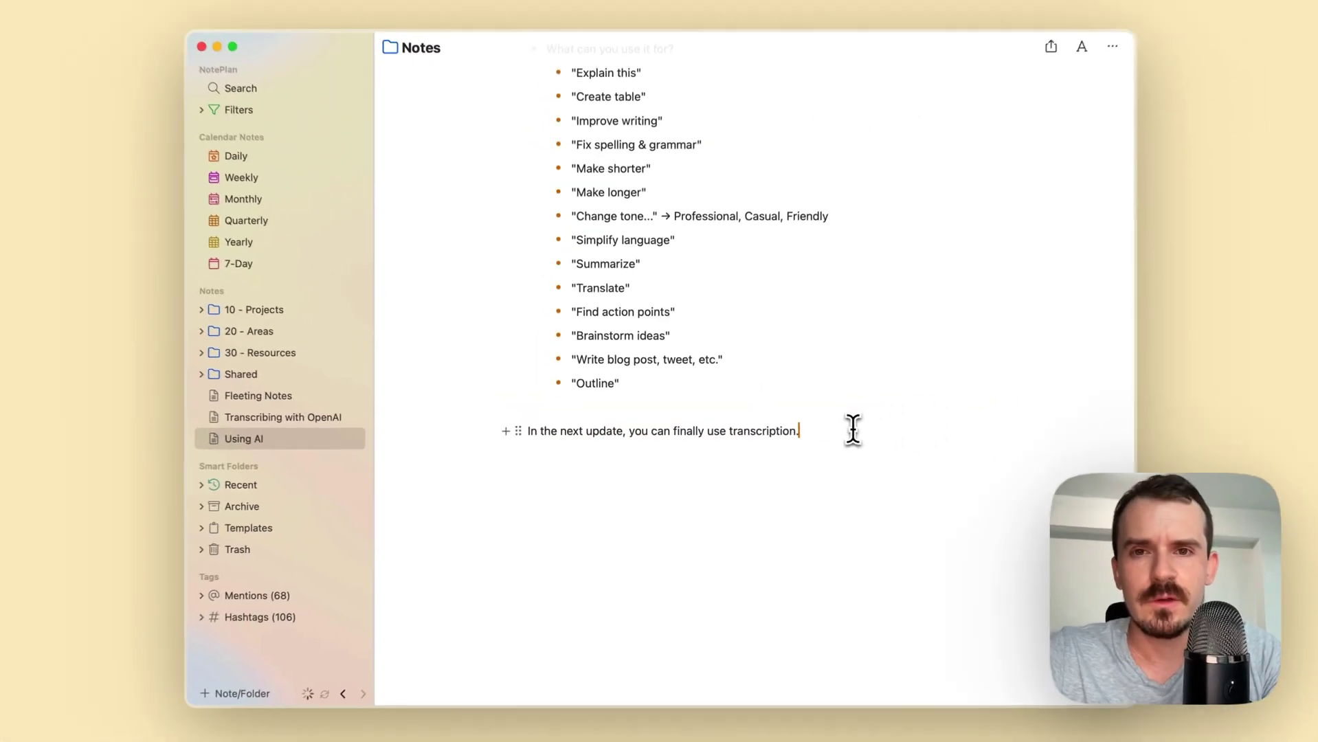
drag(1099, 401, 368, 380)
drag(484, 420, 483, 426)
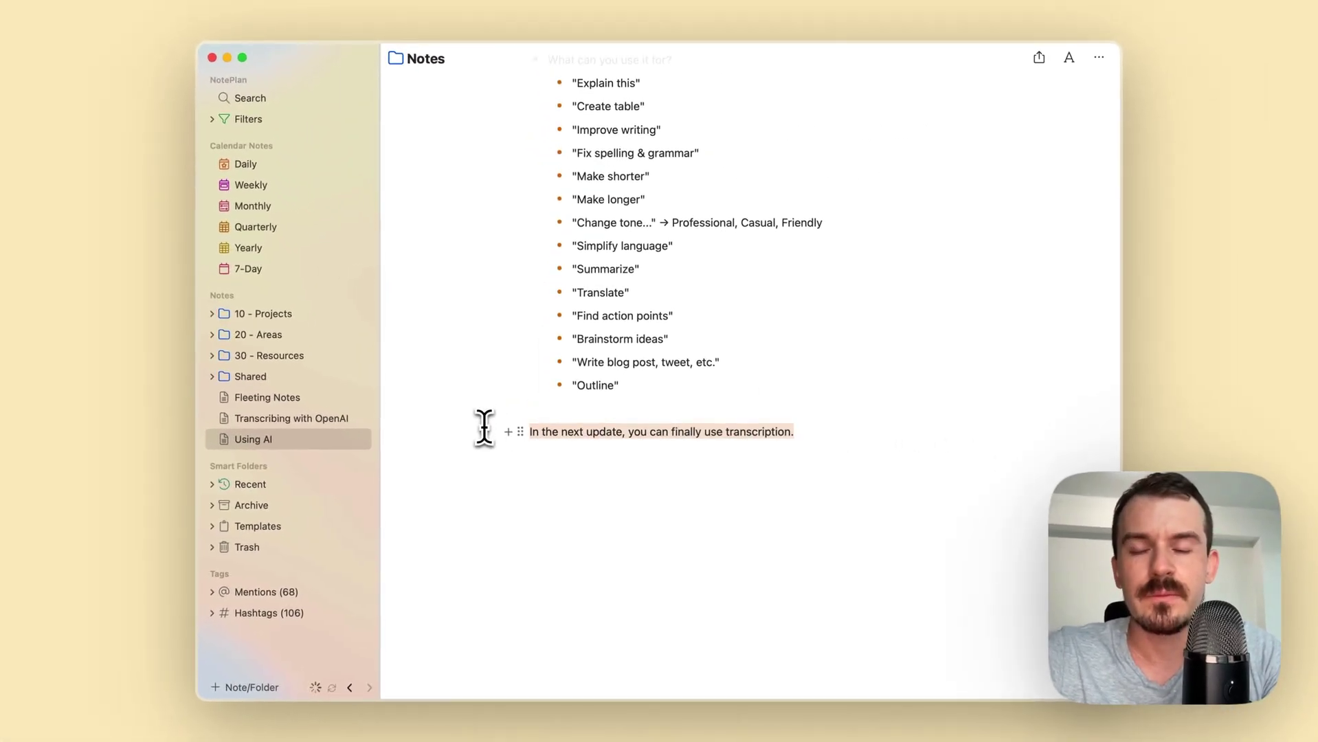
key(super+j)
text(write it in 3)
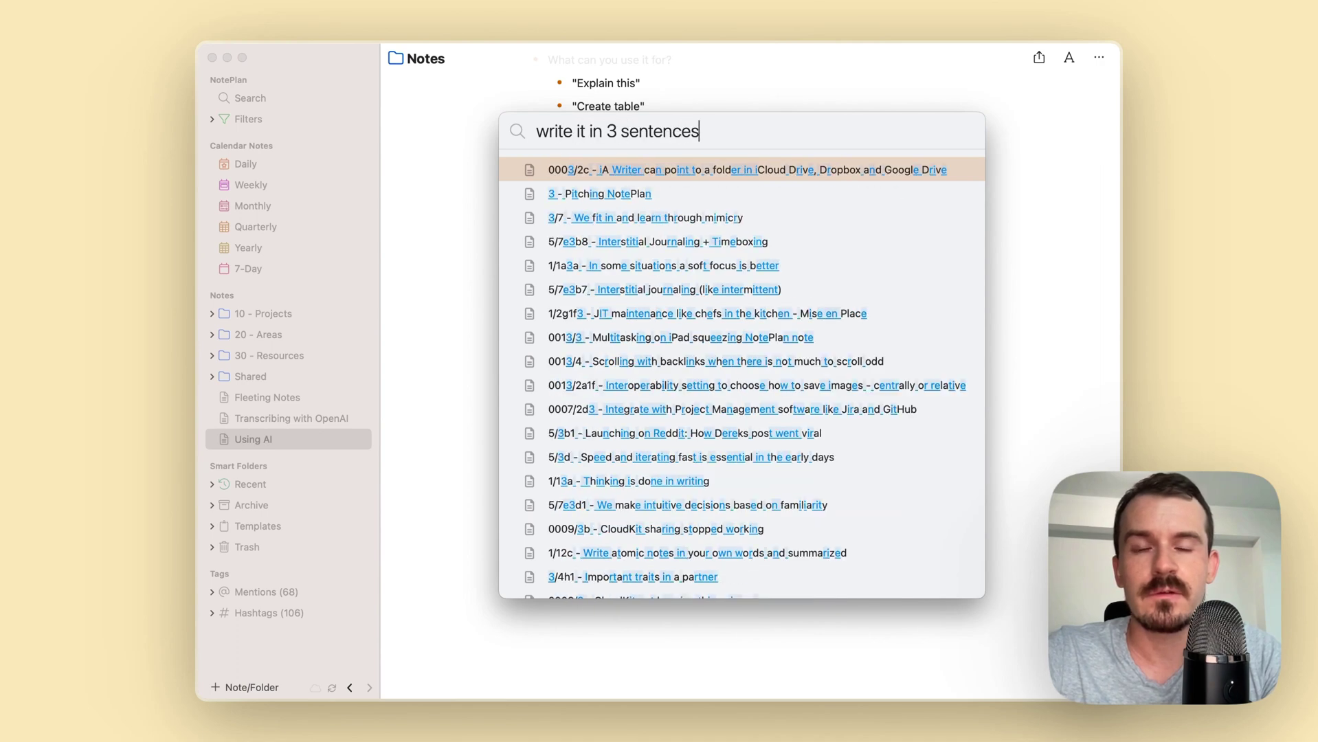
text( sentences)
key(Return)
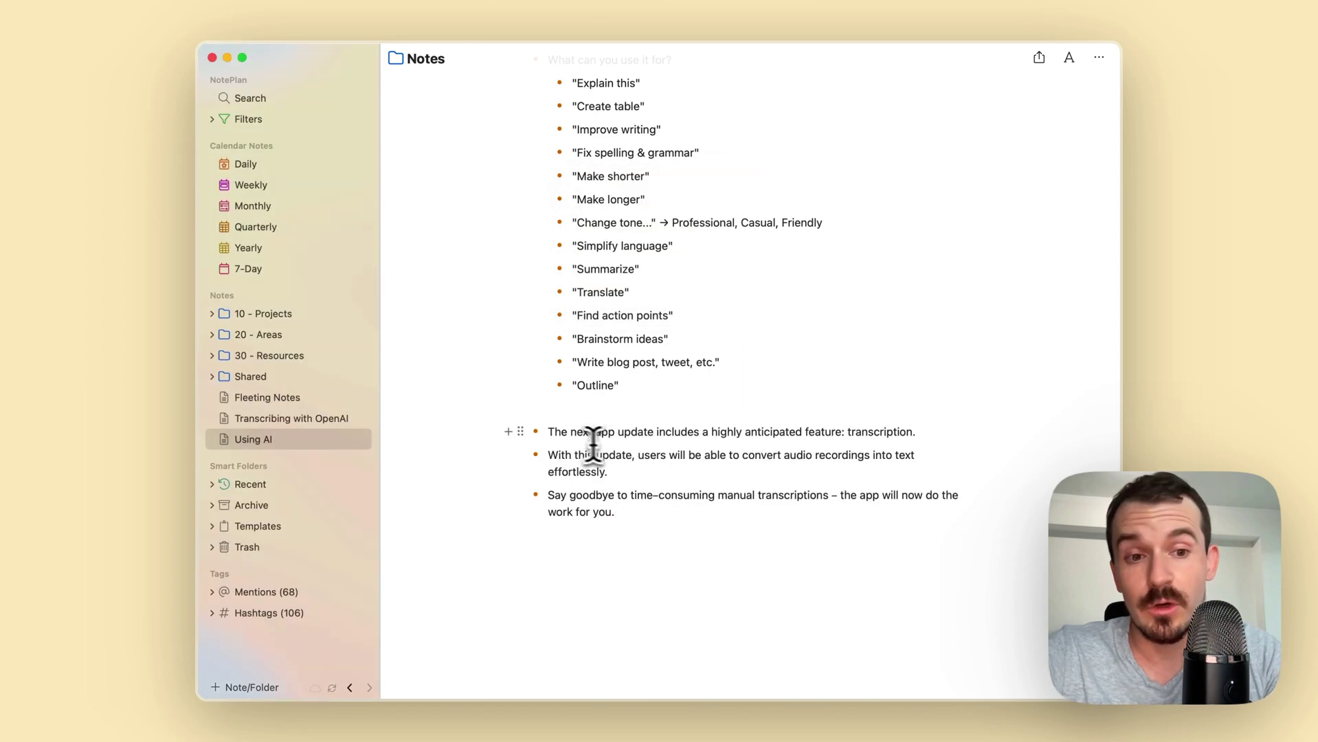
Replace the three generated bullets with the line "Today we need to upload the new version to the App Store".
scroll(622, 491, down, 1)
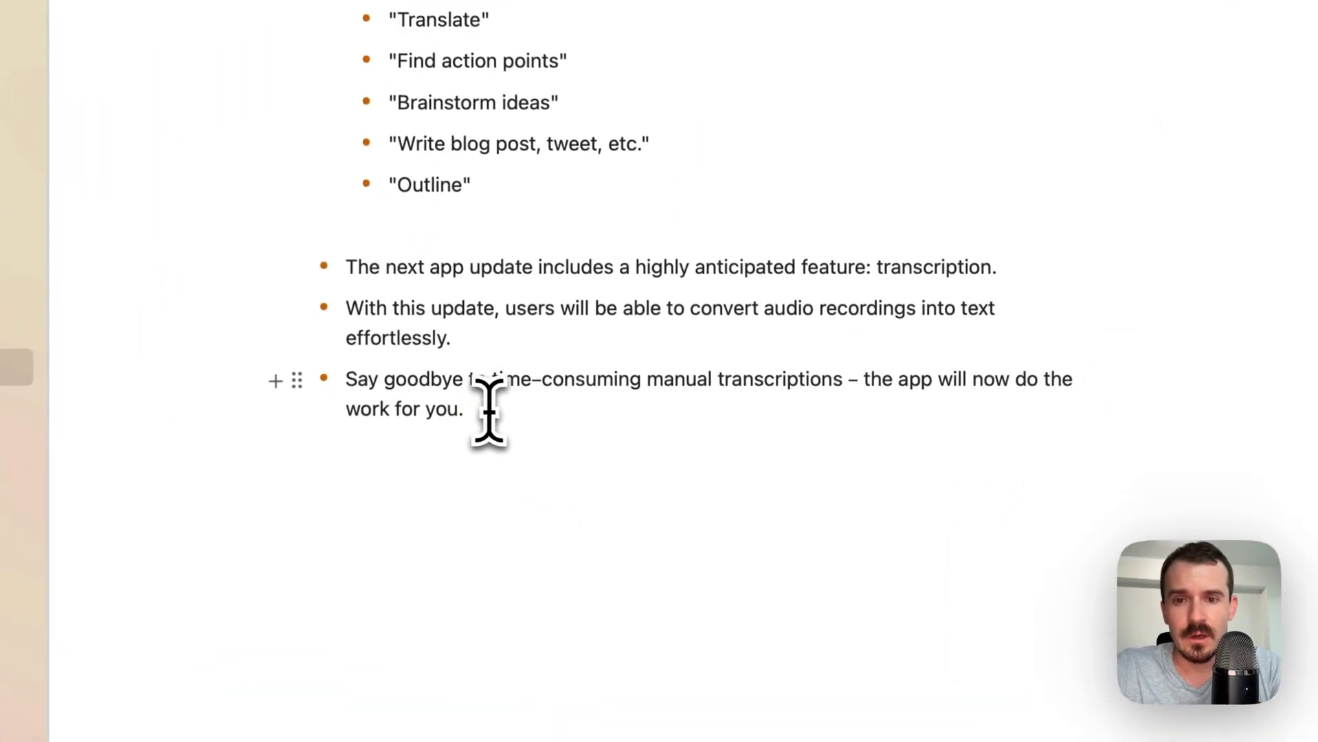
scroll(480, 377, up, 2)
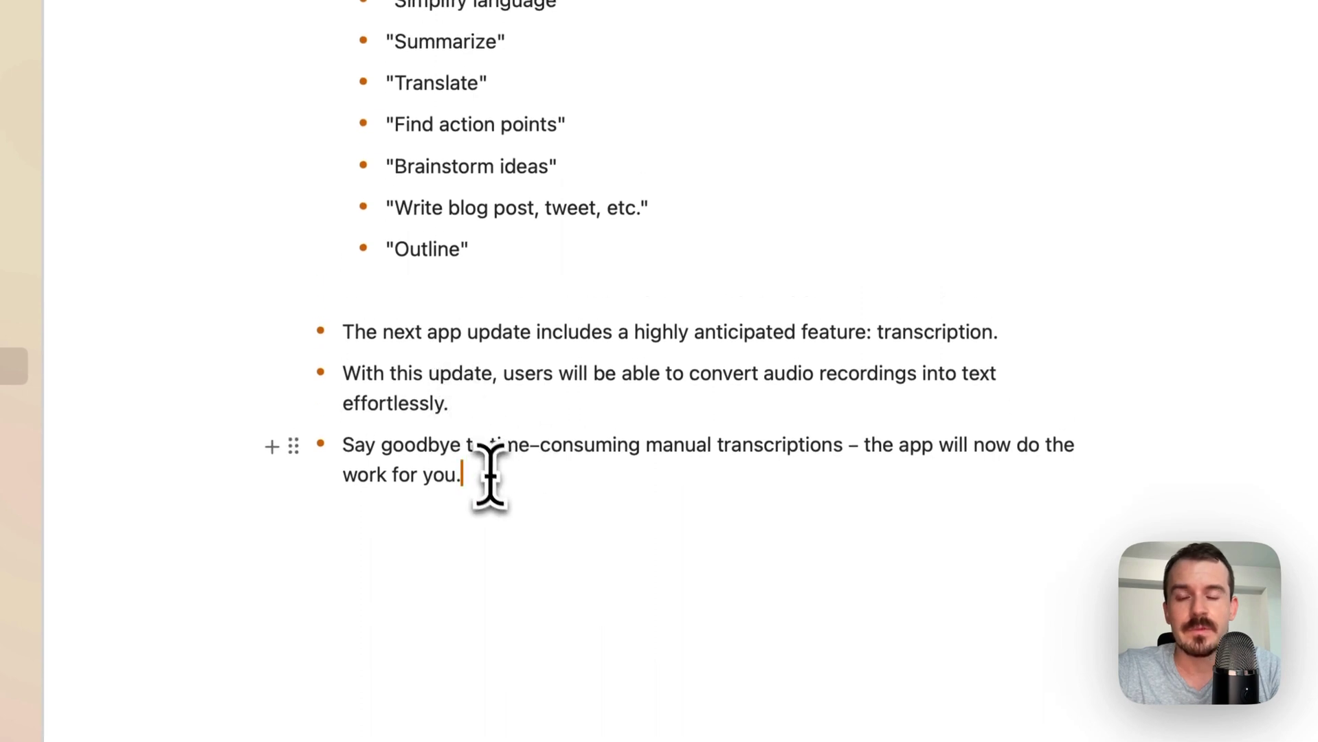
drag(489, 480, 312, 342)
key(BackSpace)
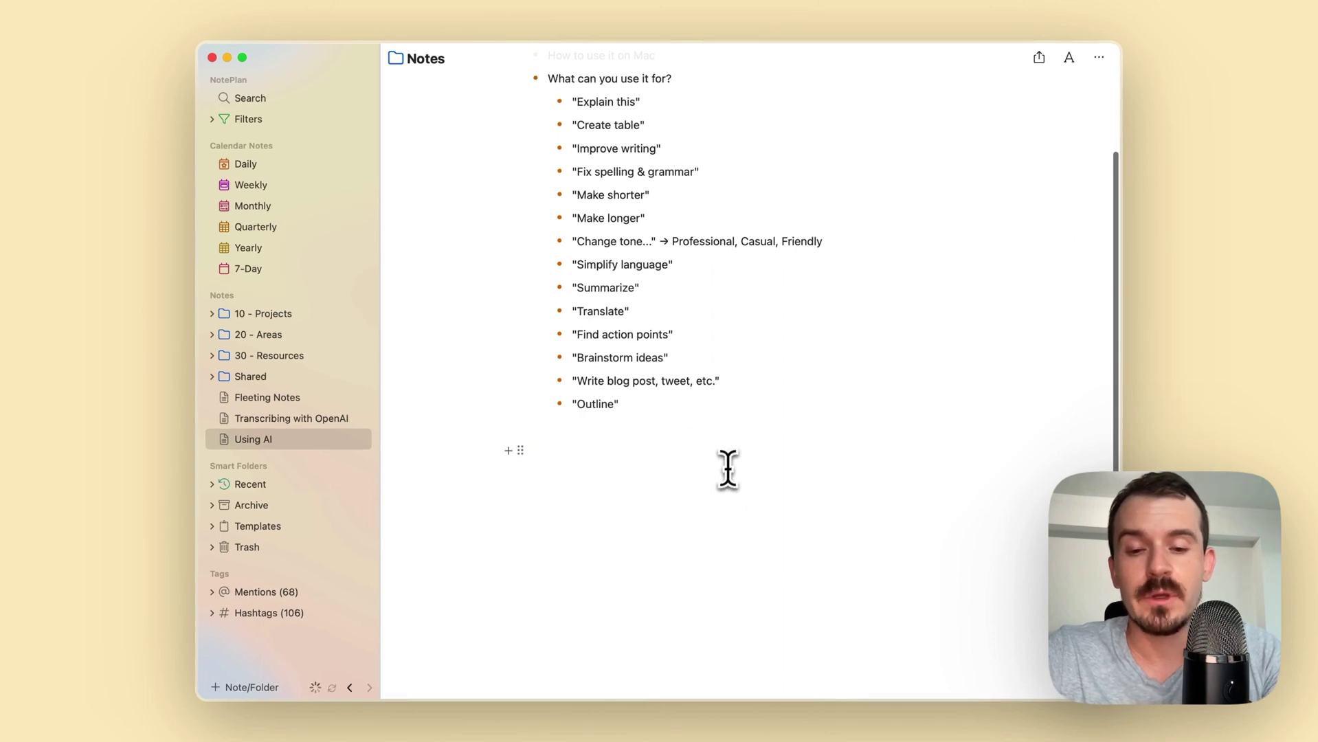
text(Today we need to upload the new version to the App Store)
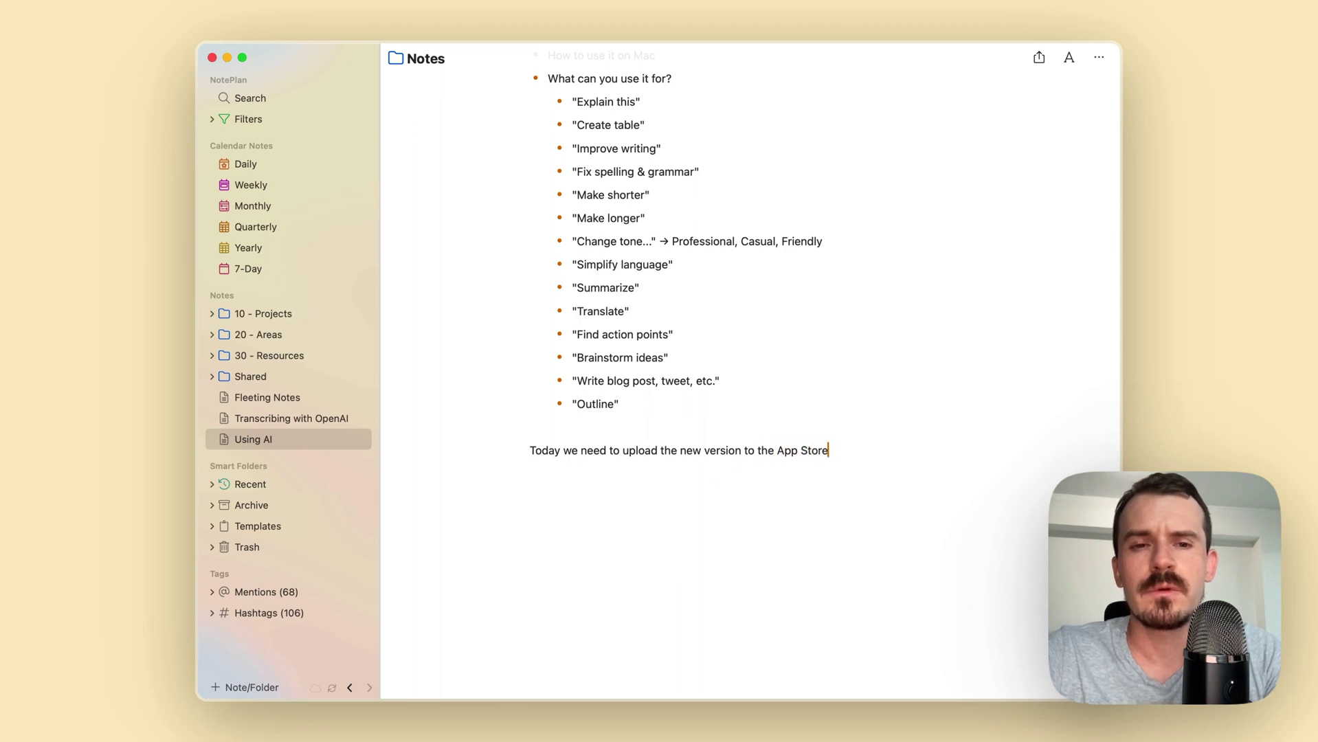
Prompt the AI on the App Store upload line with "create 3 action points as tasks".
drag(828, 452, 656, 451)
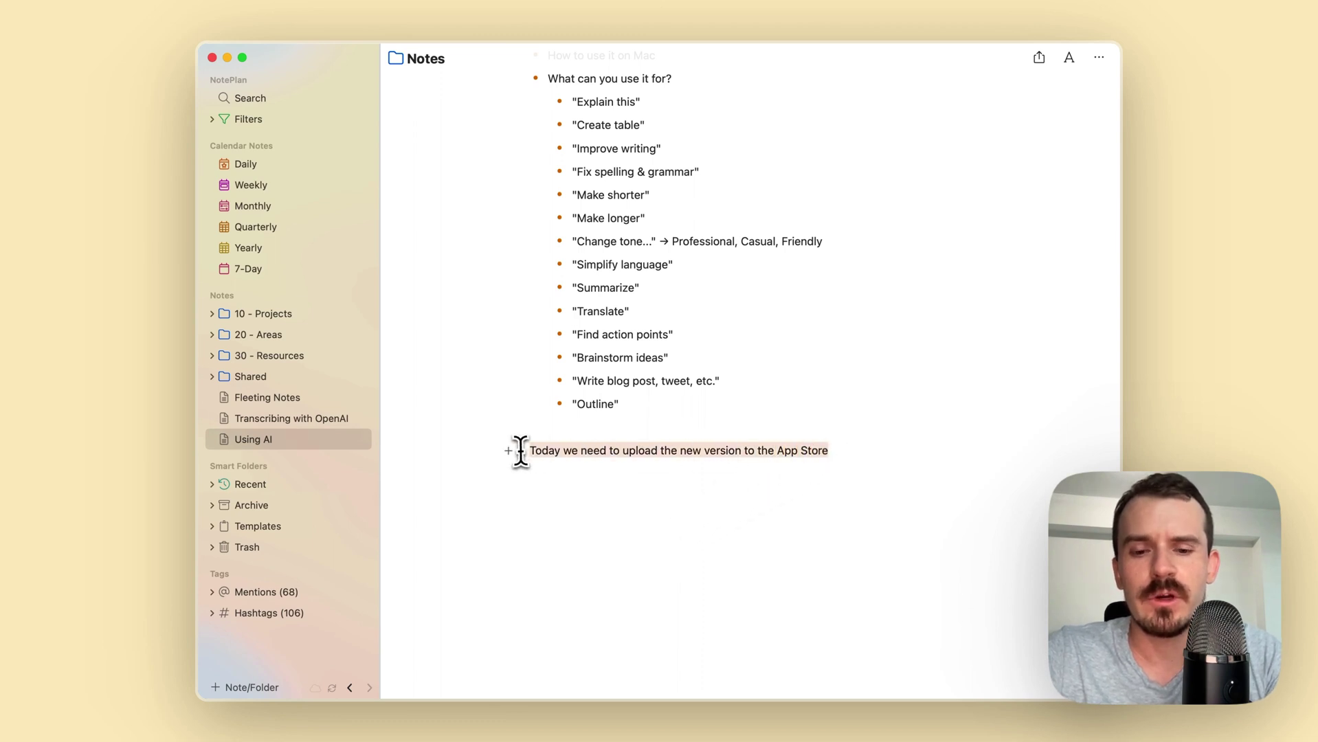
key(super+k)
text(creat)
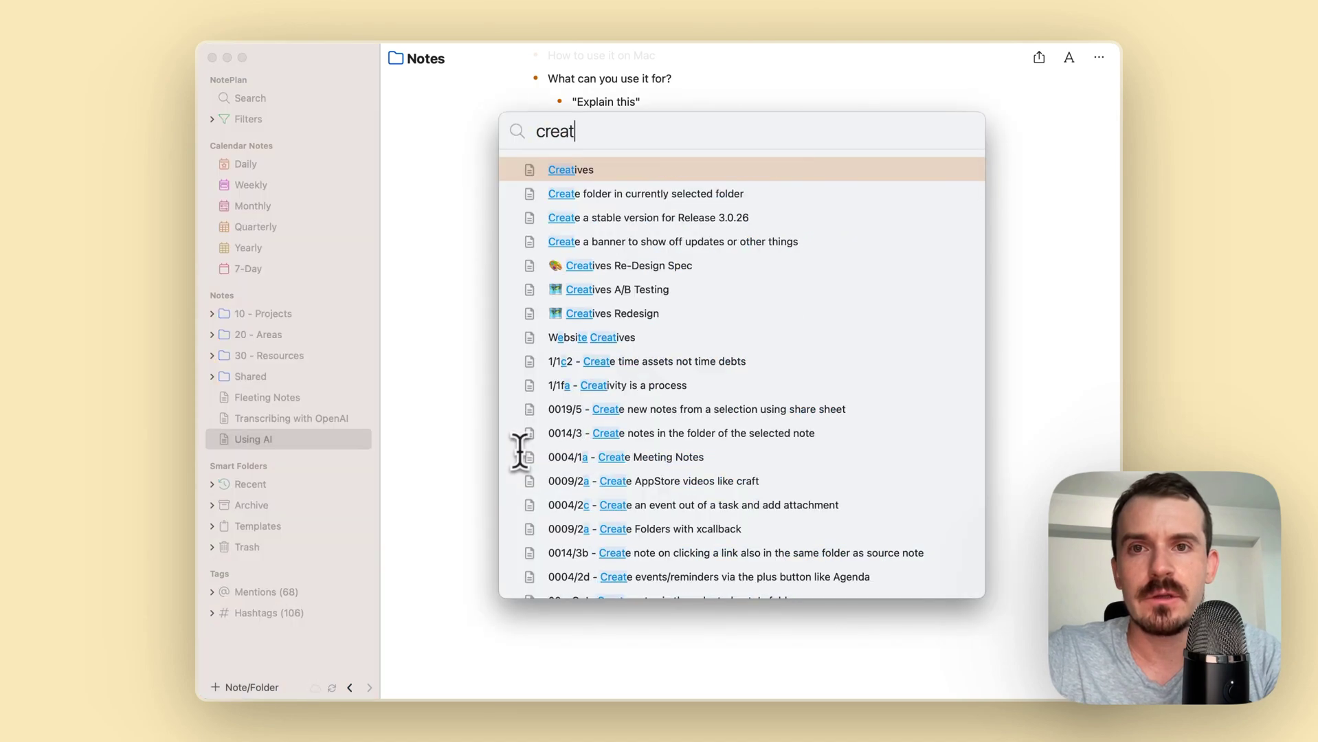
text(e action points)
click(588, 133)
text(3)
click(724, 132)
text(as tasks)
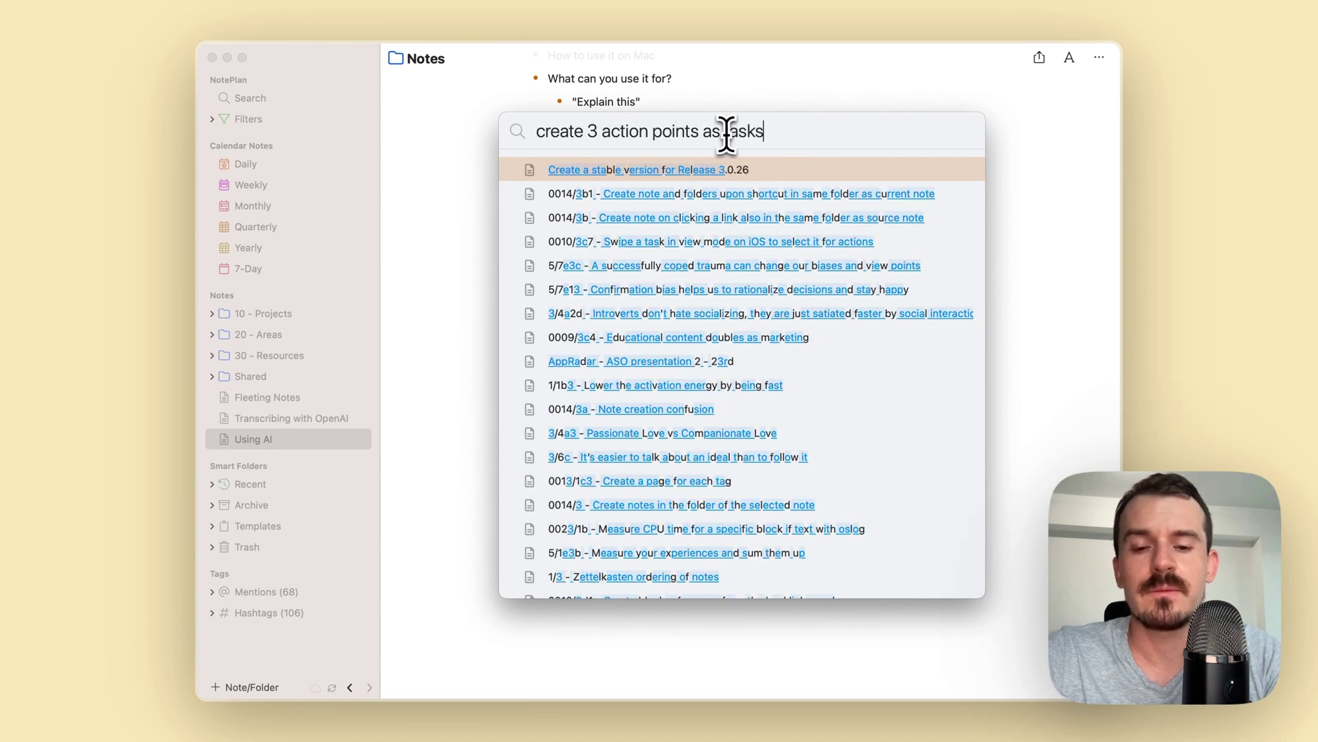
key(Return)
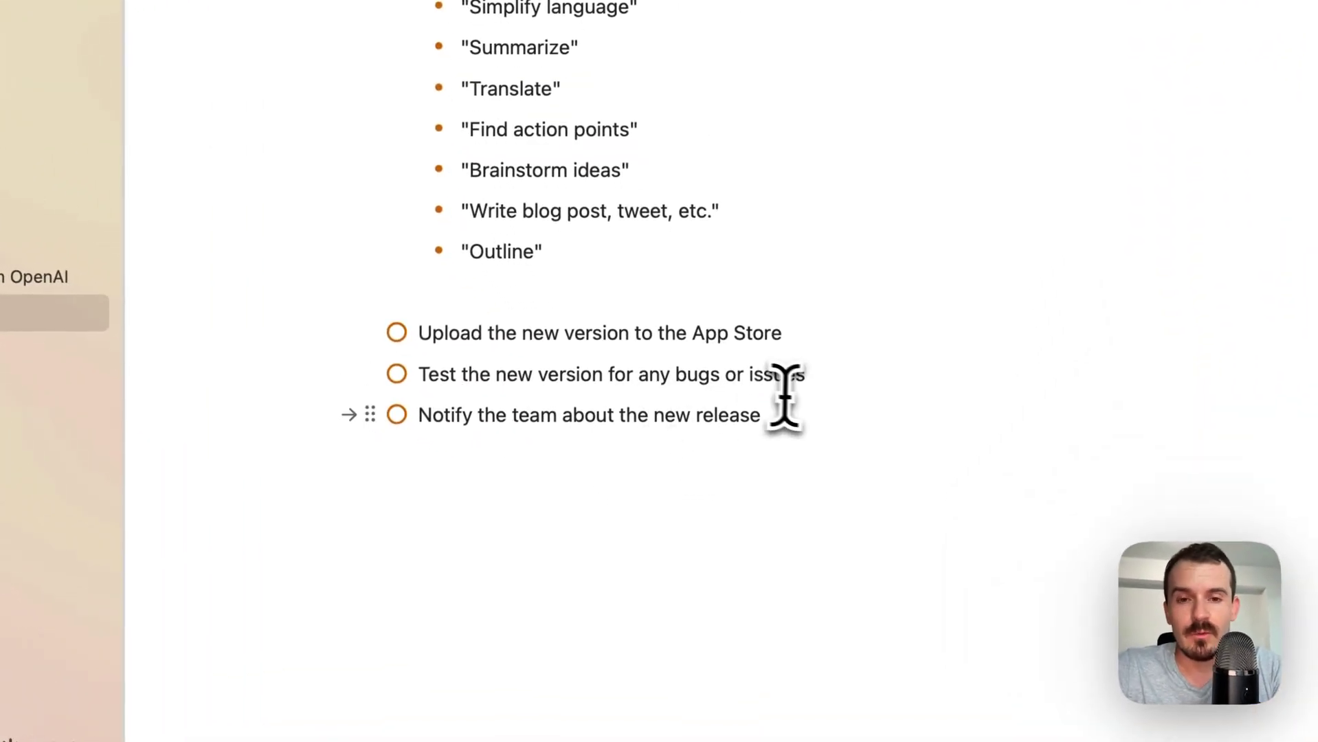
Replace the three generated tasks with the line "For ASO we change the title to NotePlan – AI Notes".
click(802, 414)
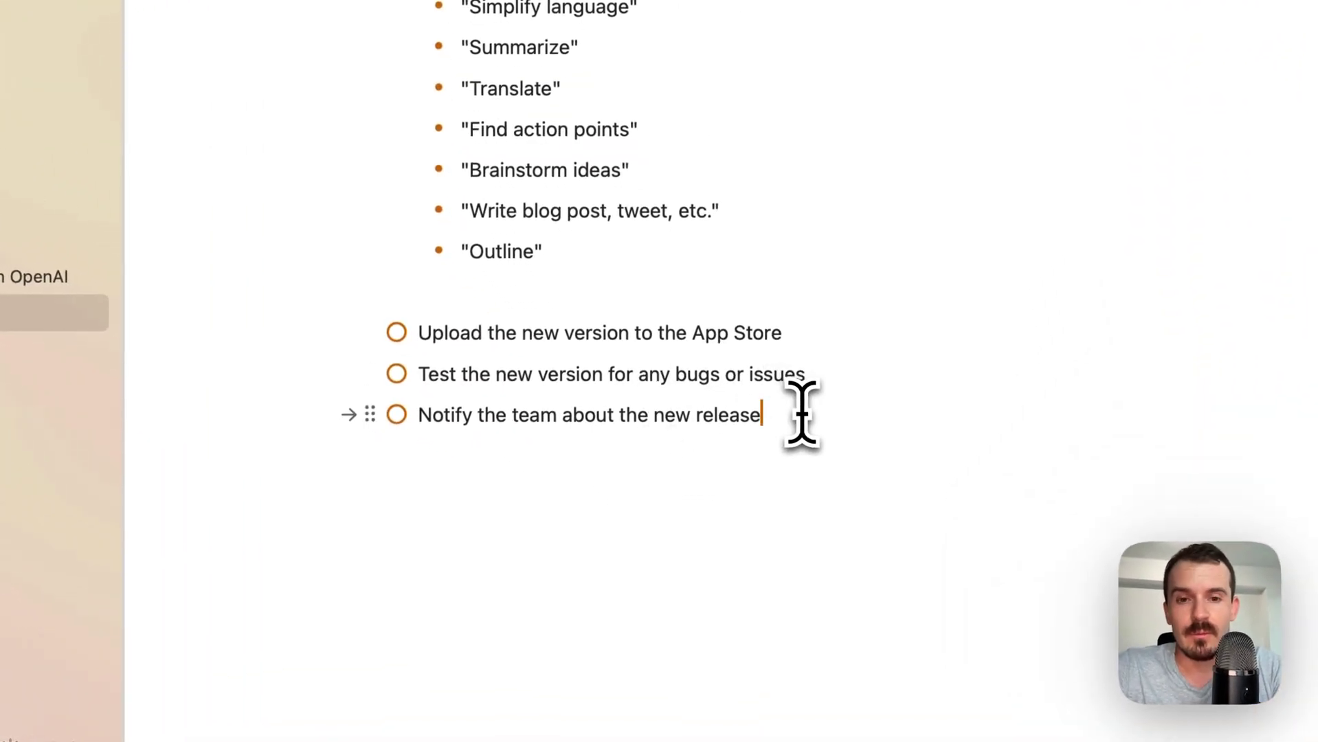
drag(802, 413, 450, 351)
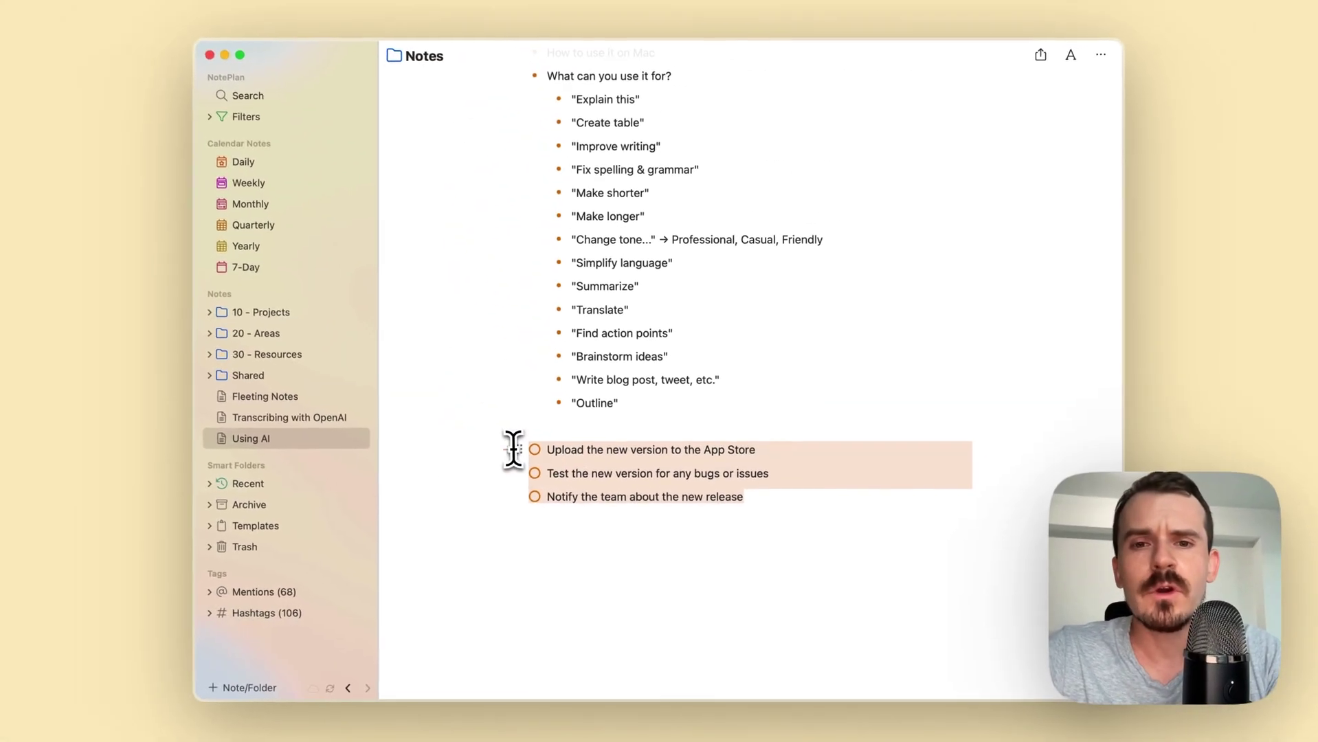
key(BackSpace)
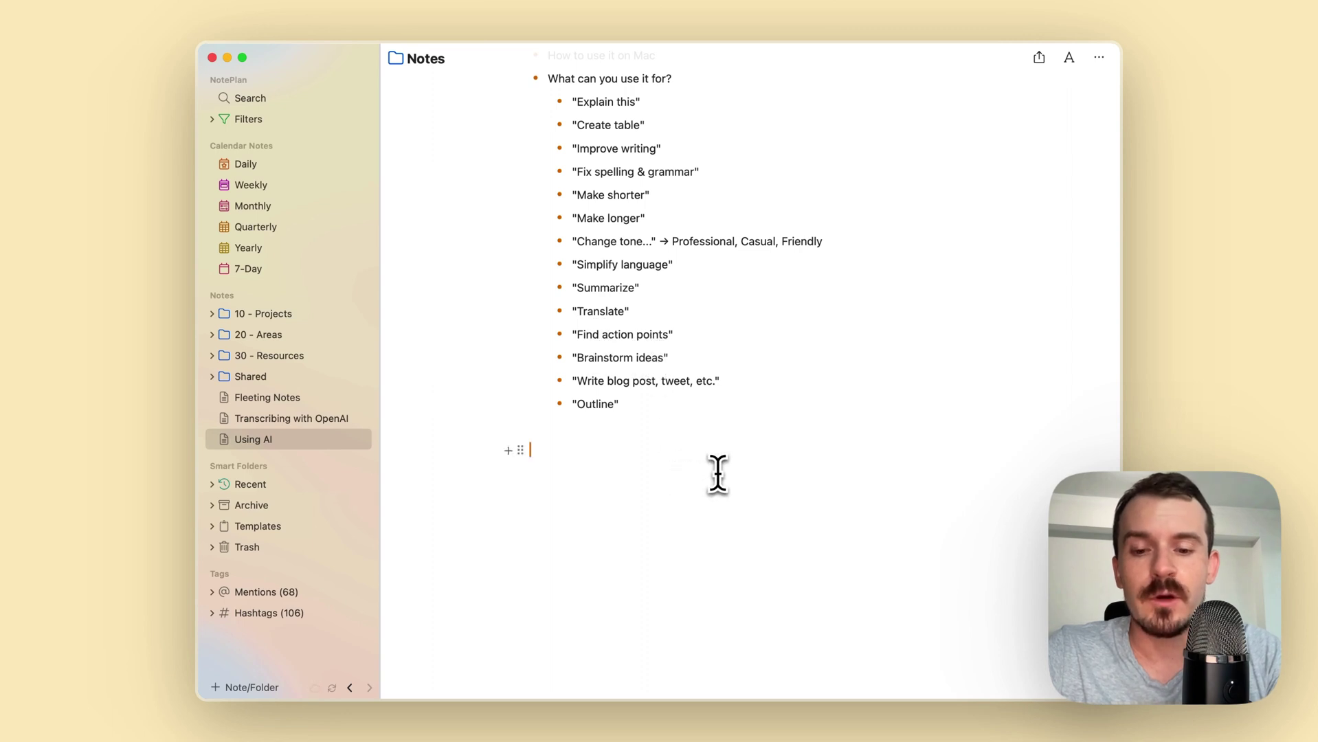
text(For ASO we c)
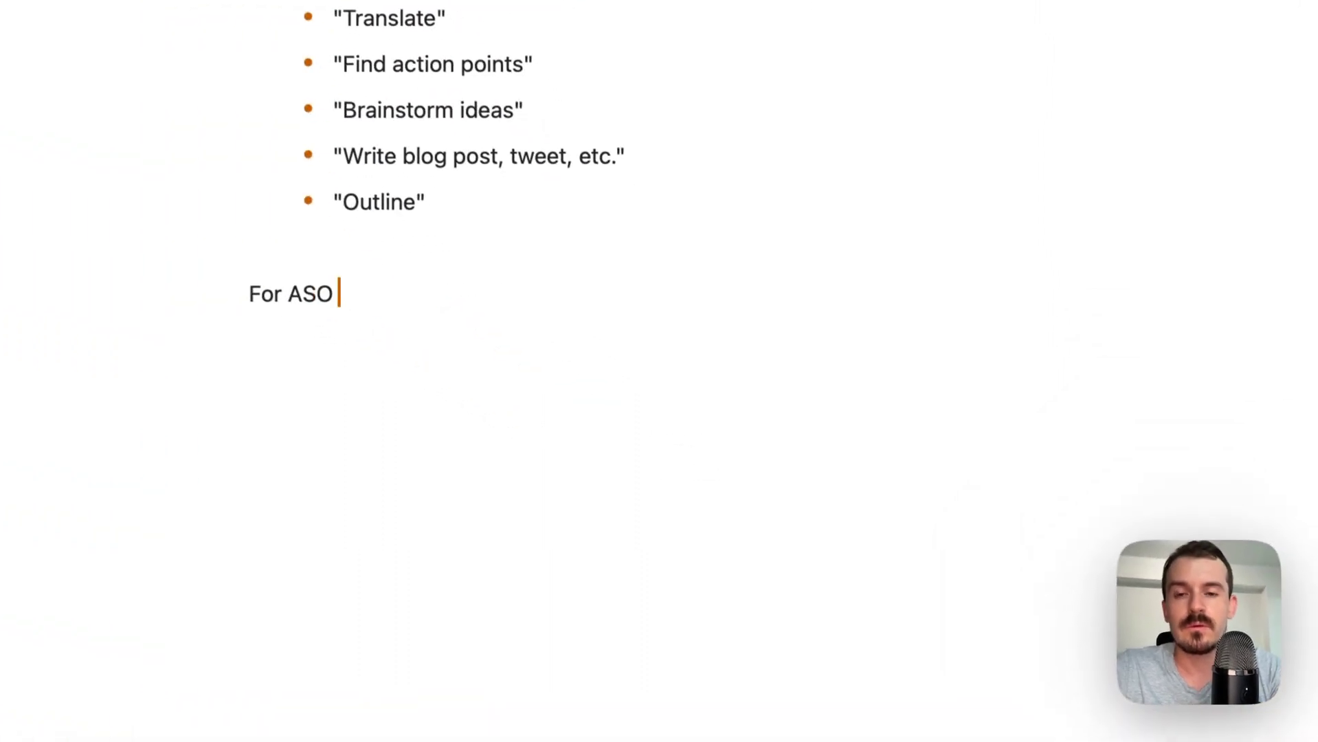
text(hange the title to NotePlan –)
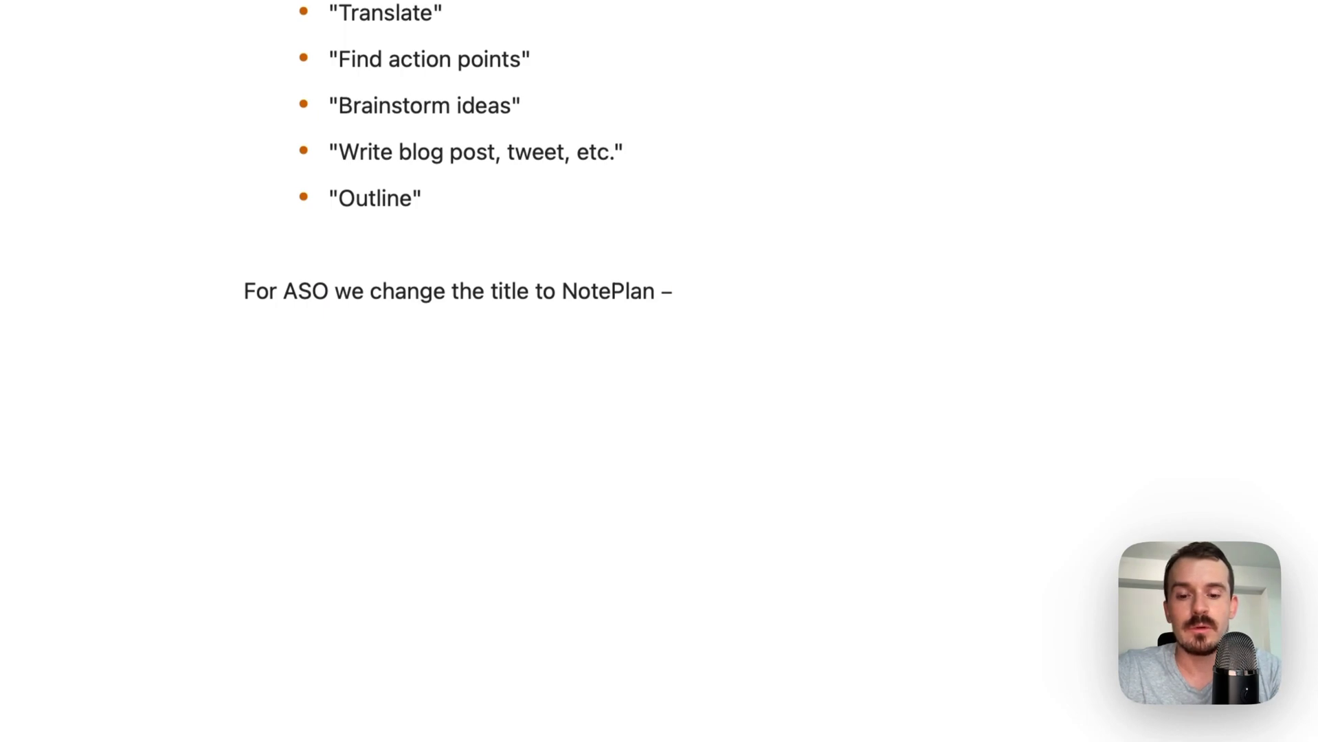
text(otes)
Prompt the AI on the ASO line with "brainstorm more title ideas for the App Store, give me 10 examples".
drag(786, 300, 255, 294)
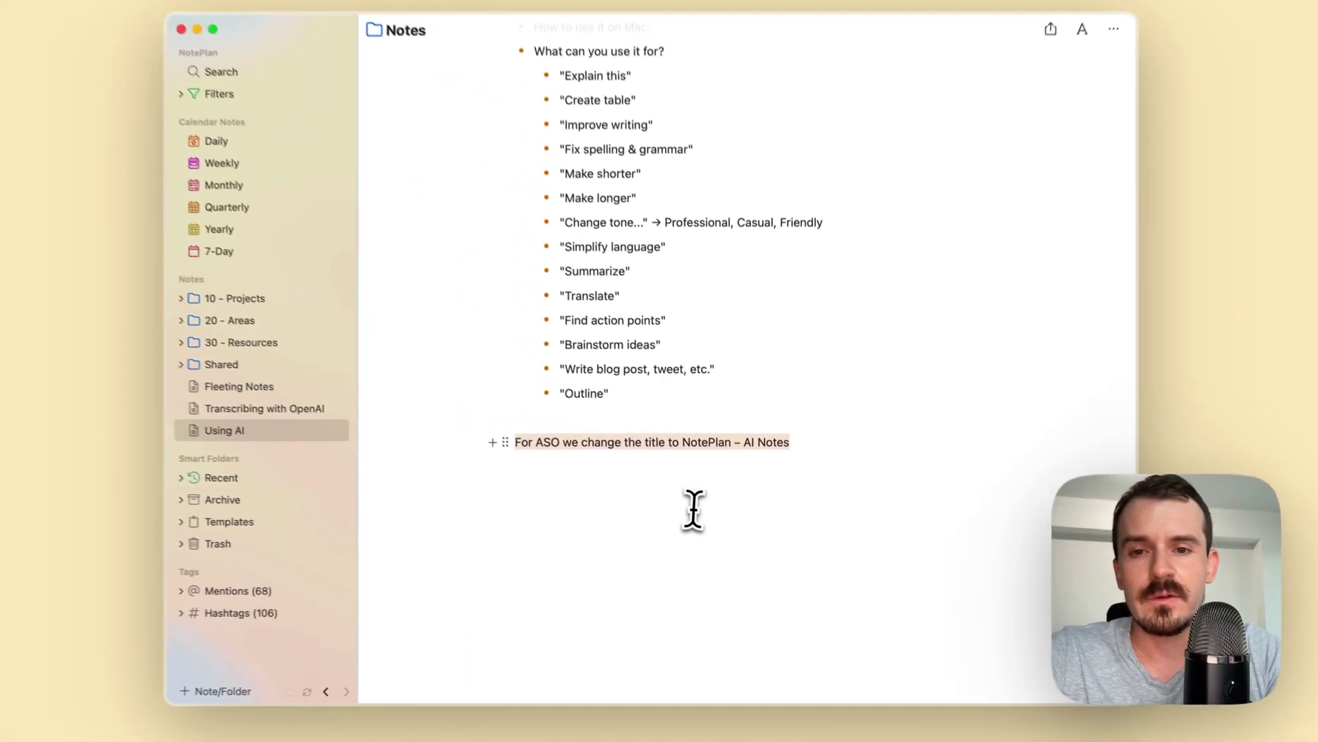
key(super+j)
text(brainstorm more )
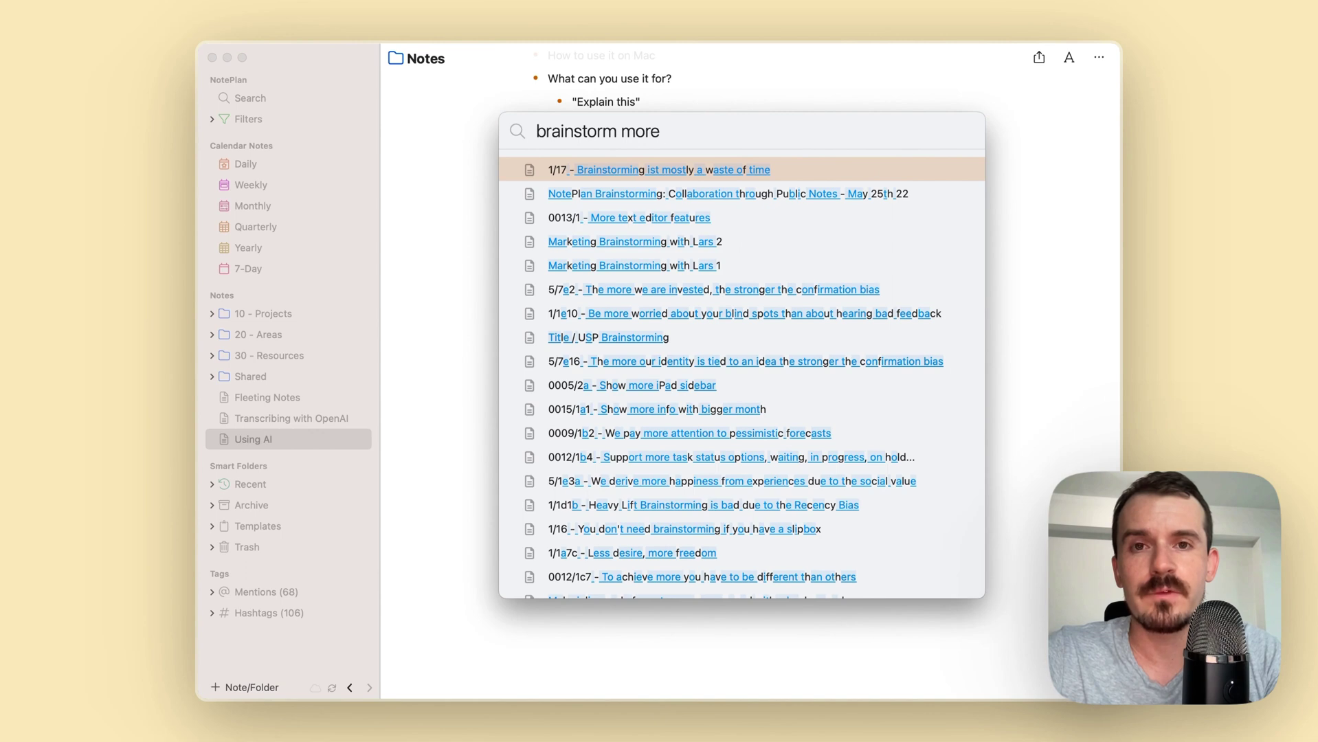
text(title ideas for)
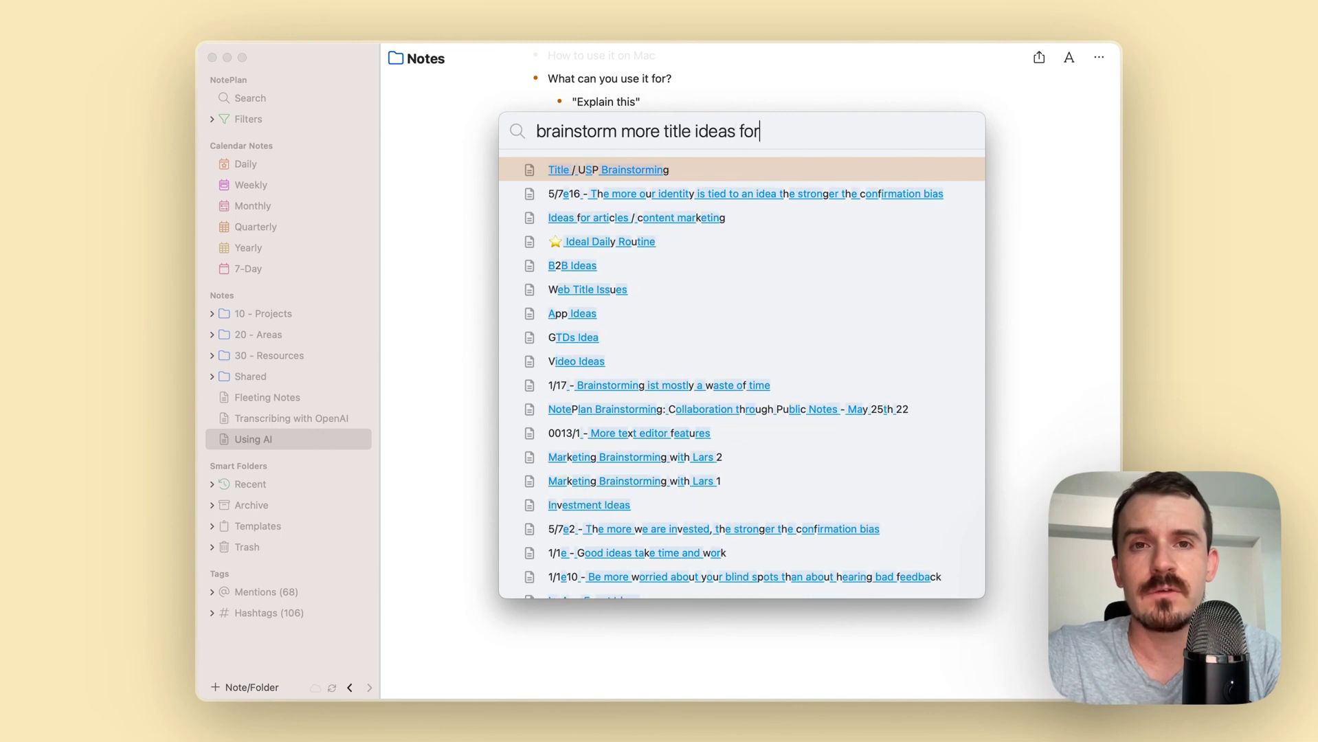
text( teh)
key(BackSpace)
key(BackSpace)
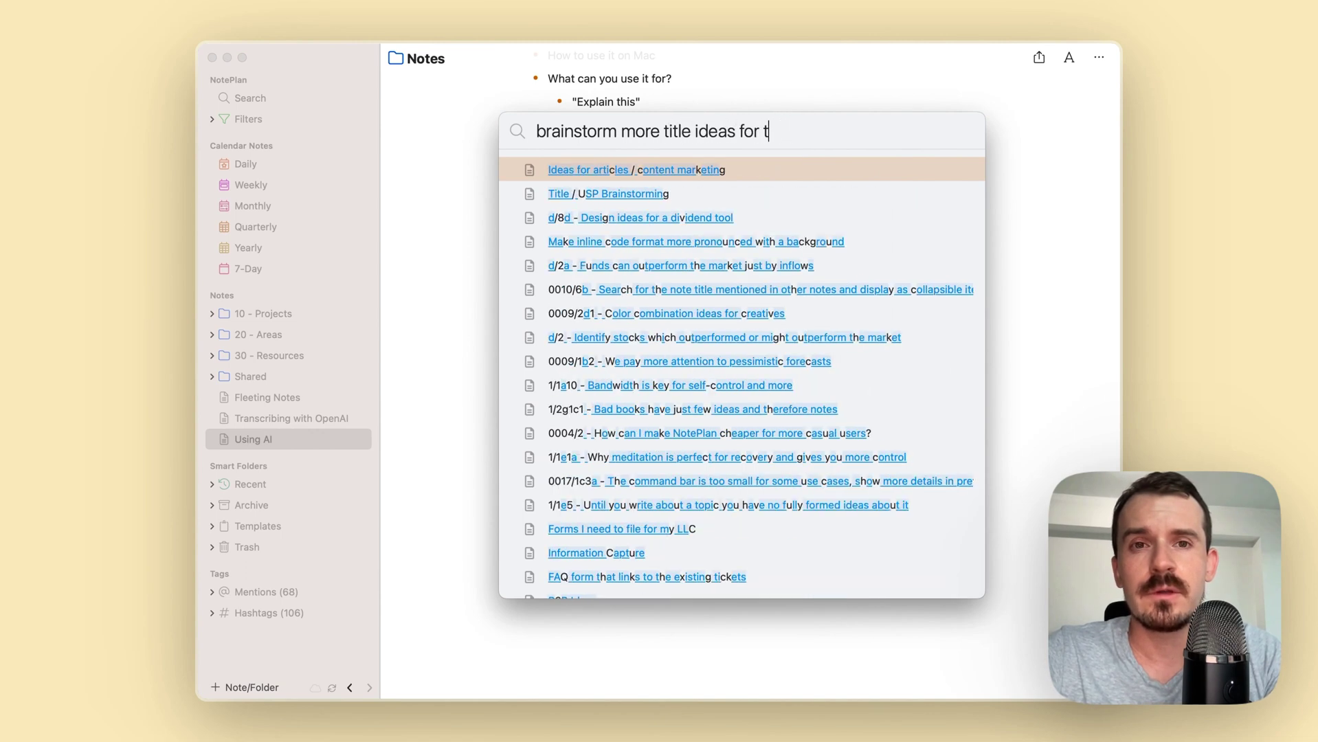
text(he App Store, give me 10 examples)
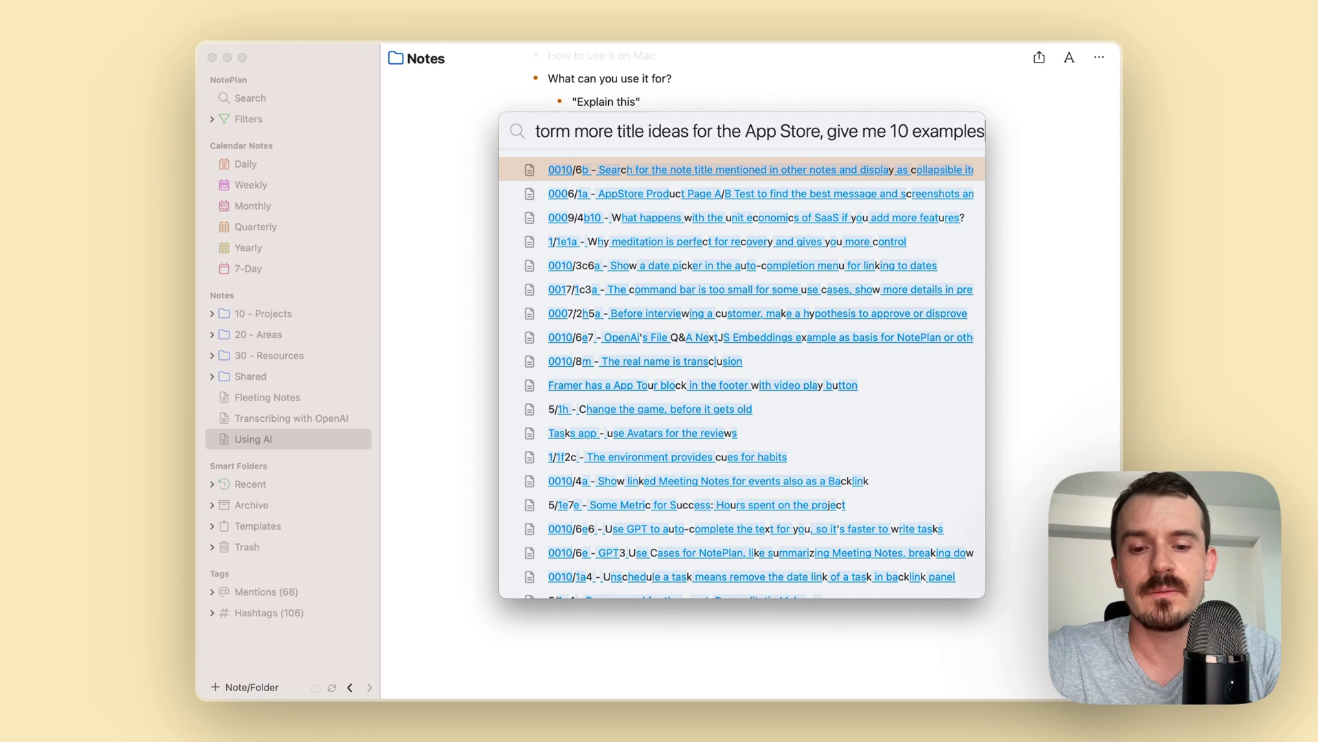
key(Return)
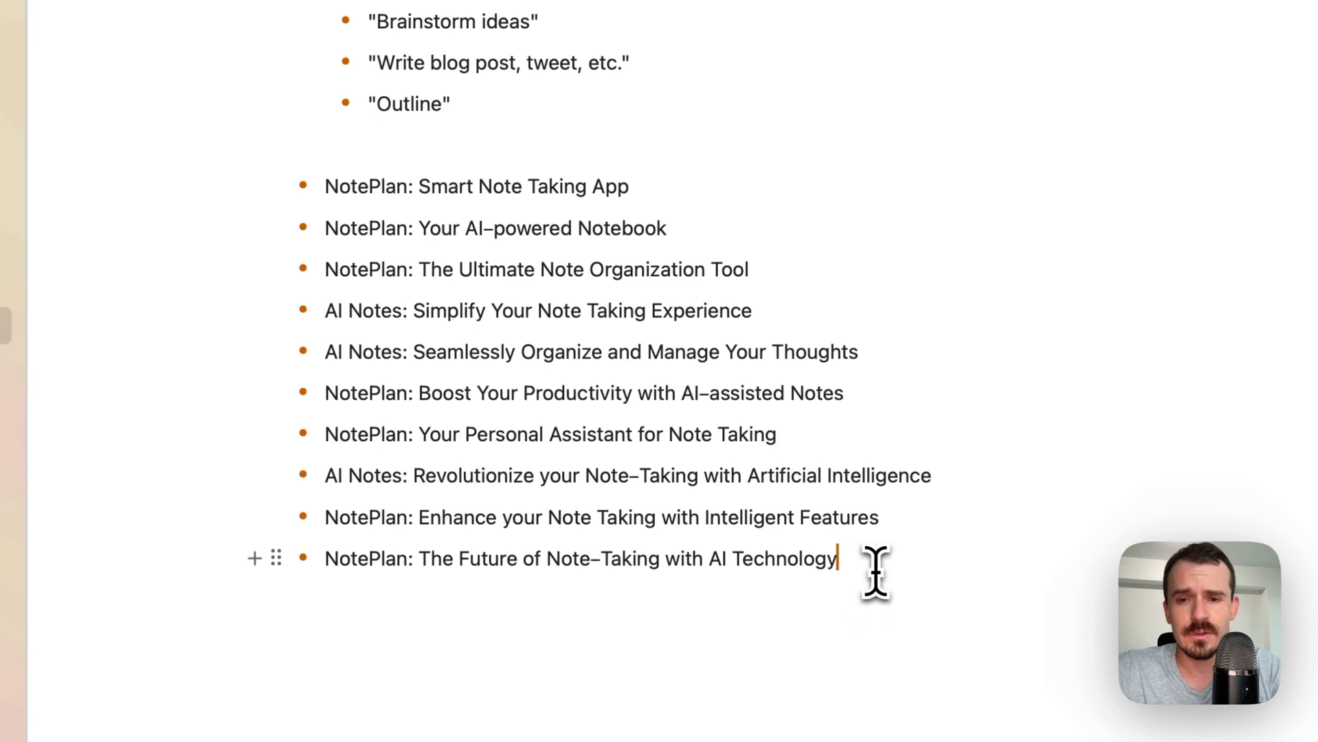
Prompt the AI on the whole list of title ideas with "shorten the titles to 100 characters or less".
drag(873, 564, 347, 515)
click(562, 475)
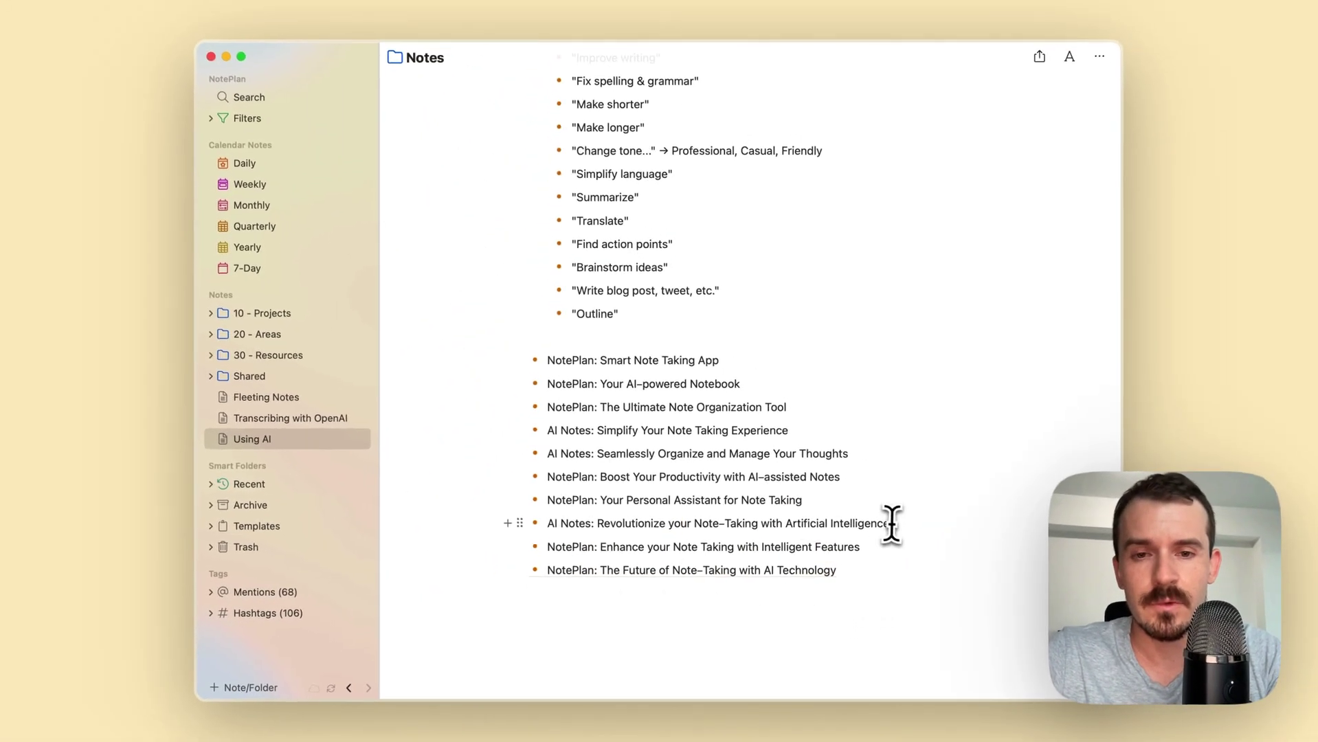
drag(852, 577, 529, 374)
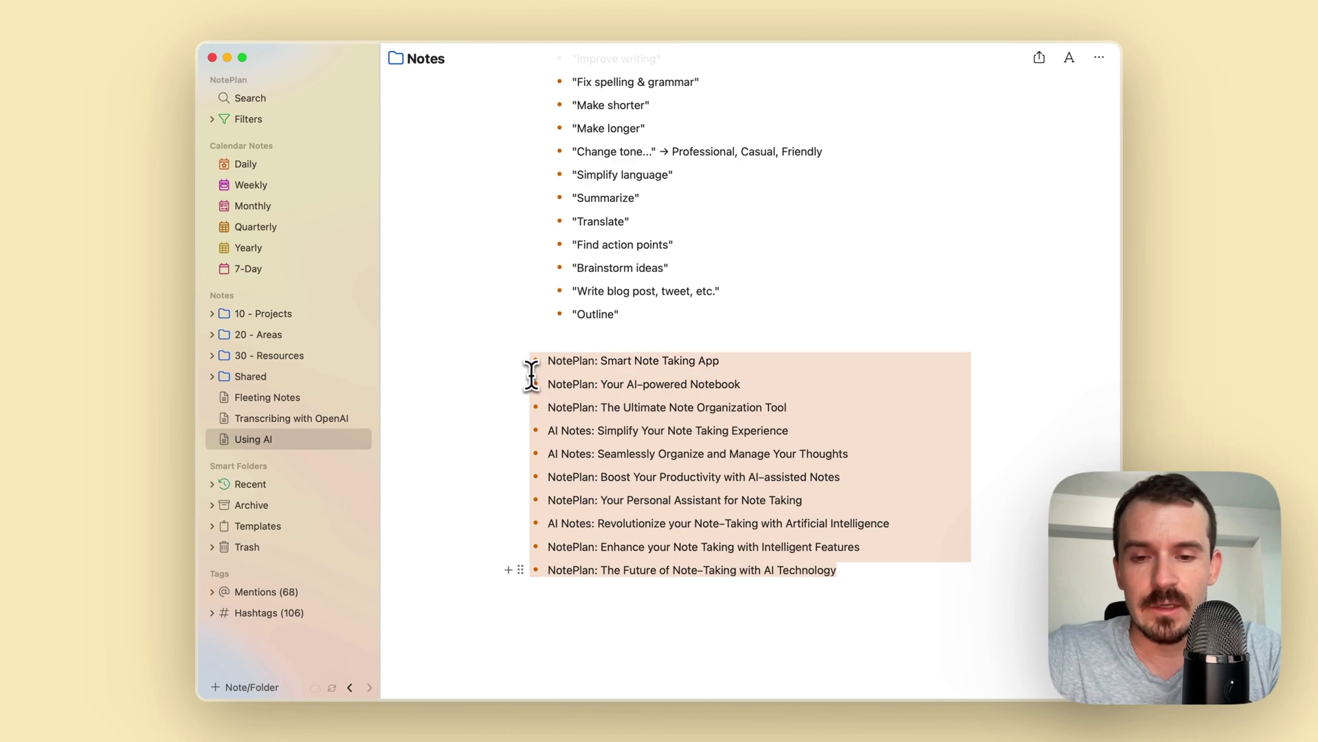
key(super+j)
text(shorten the titles to)
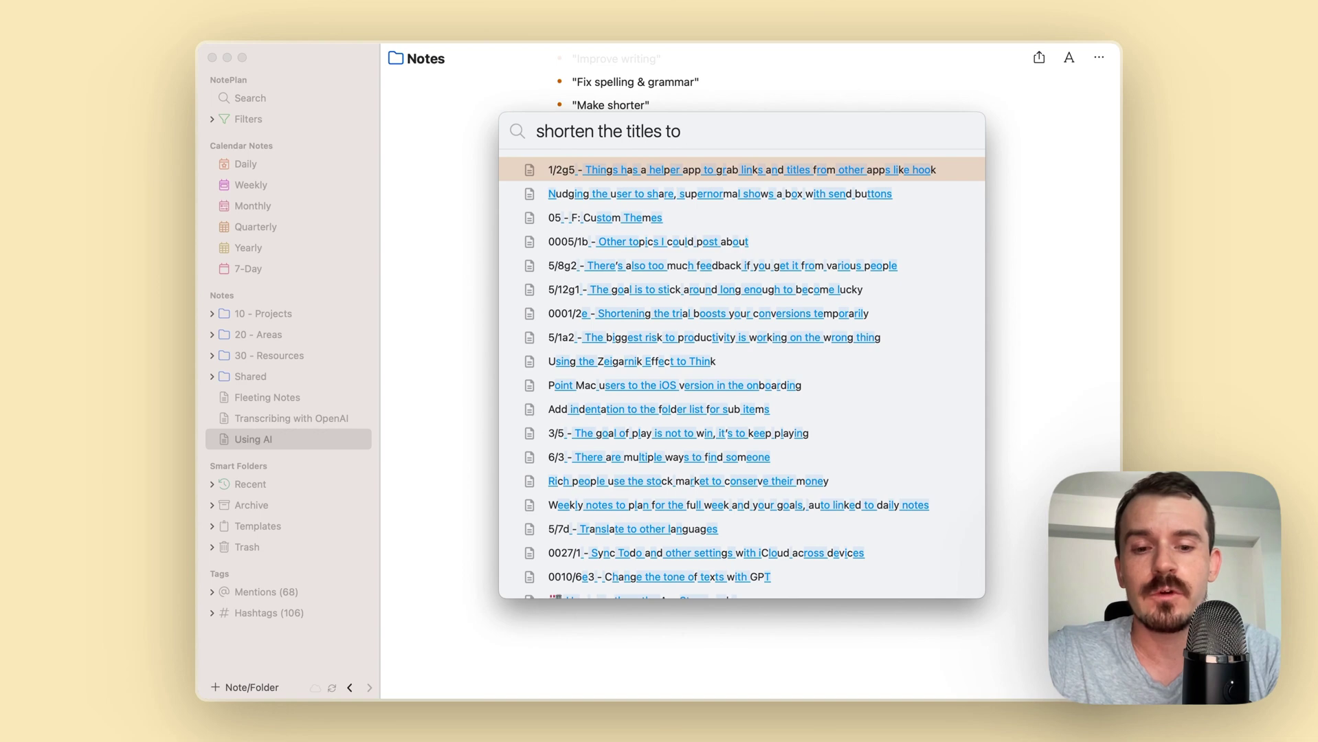
text( 100 )
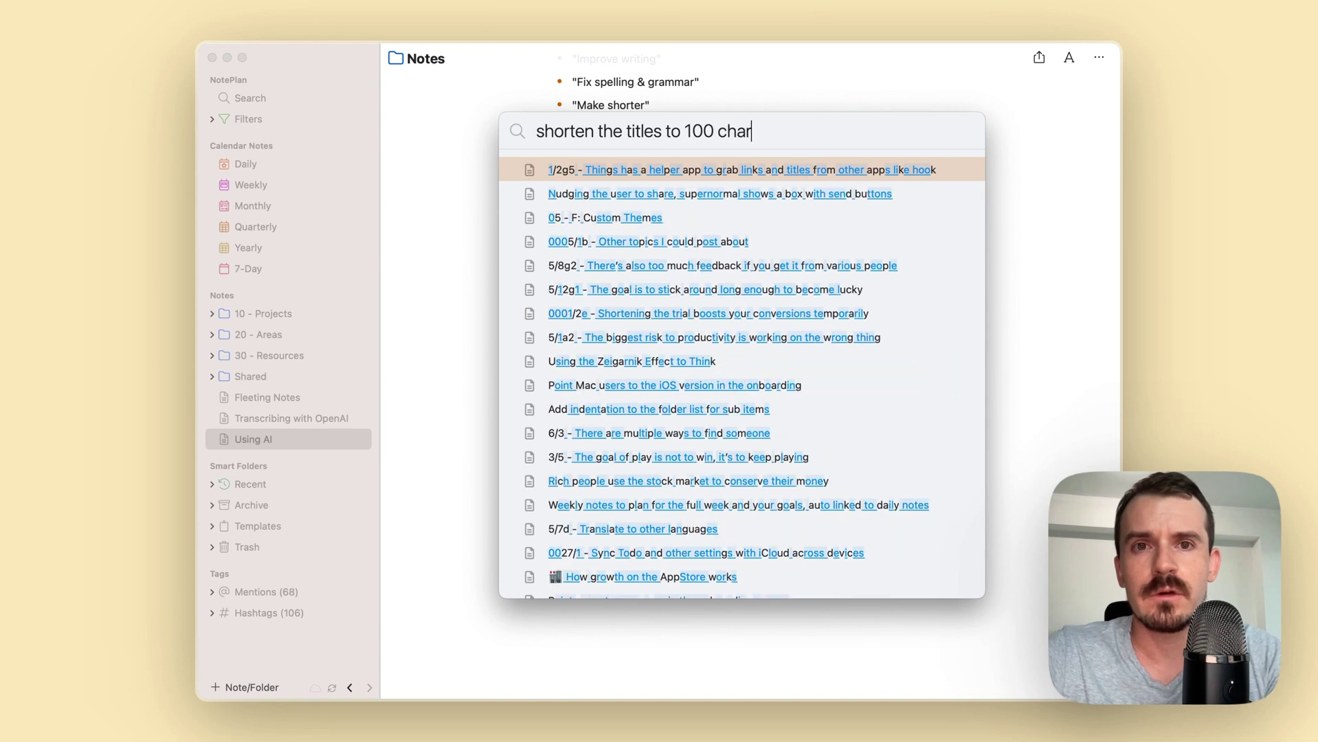
text(characters or less)
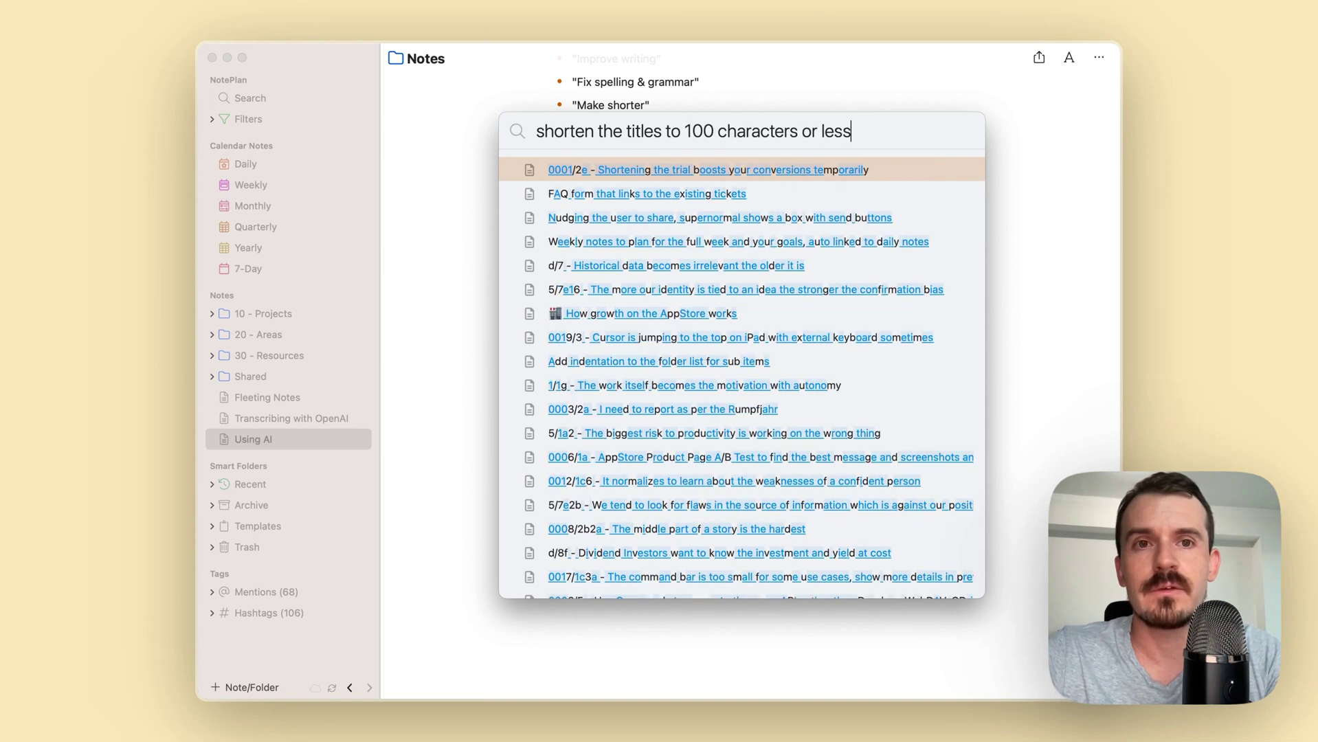
key(Return)
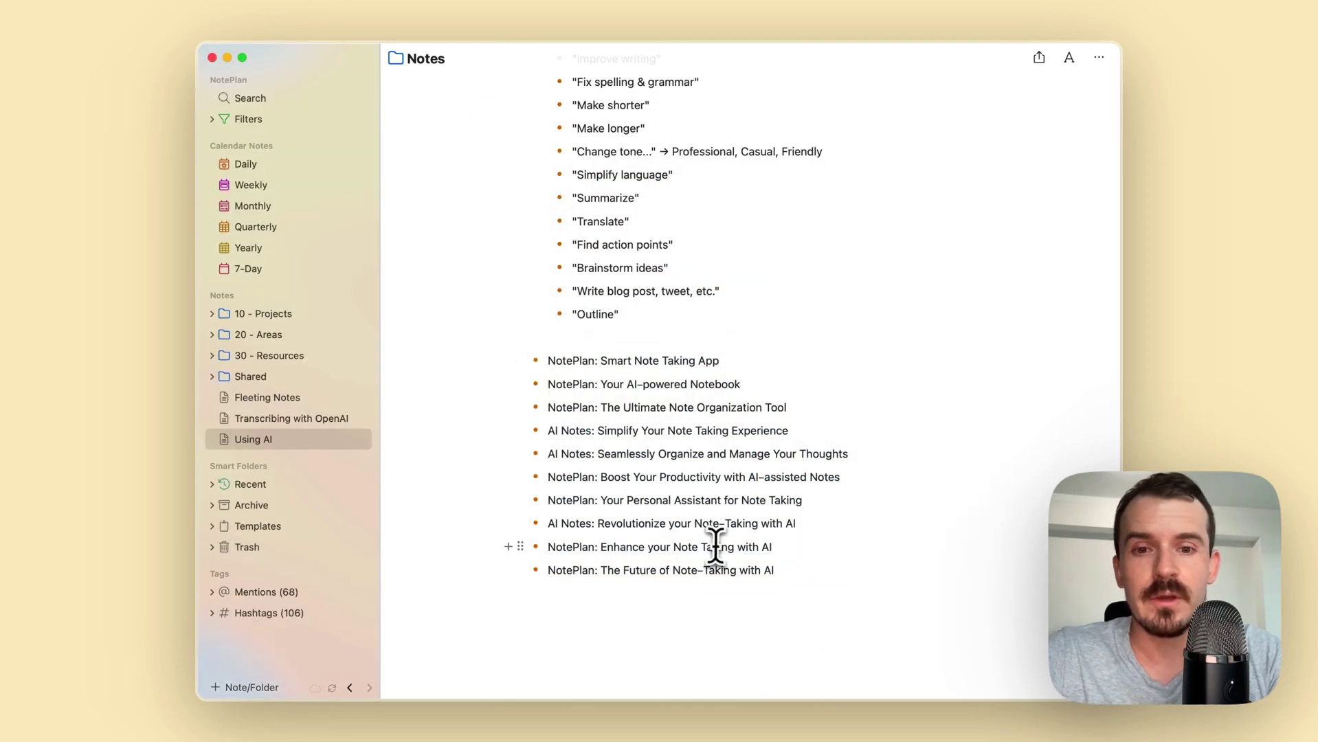
Replace the list of title ideas with the line "3 apples, 2 bananas, 100 kiwis".
drag(785, 568, 488, 374)
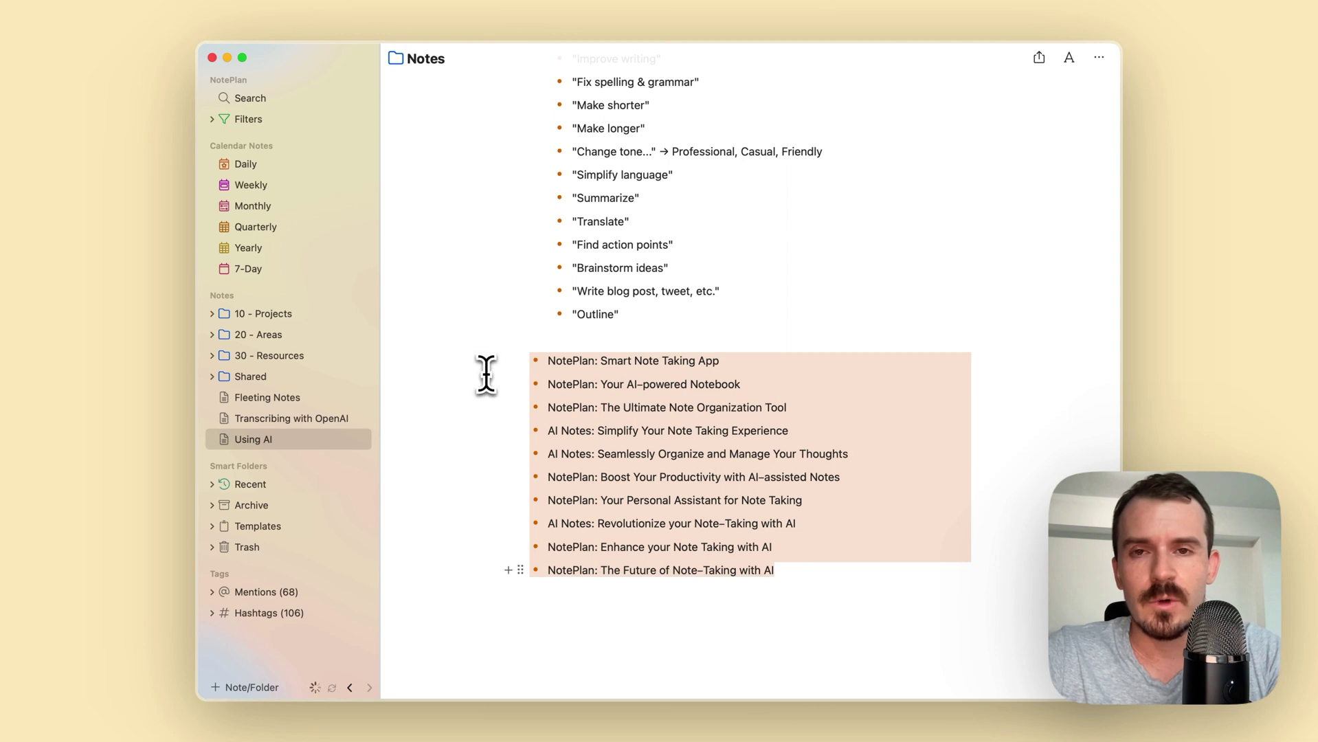
key(BackSpace)
scroll(549, 413, up, 2)
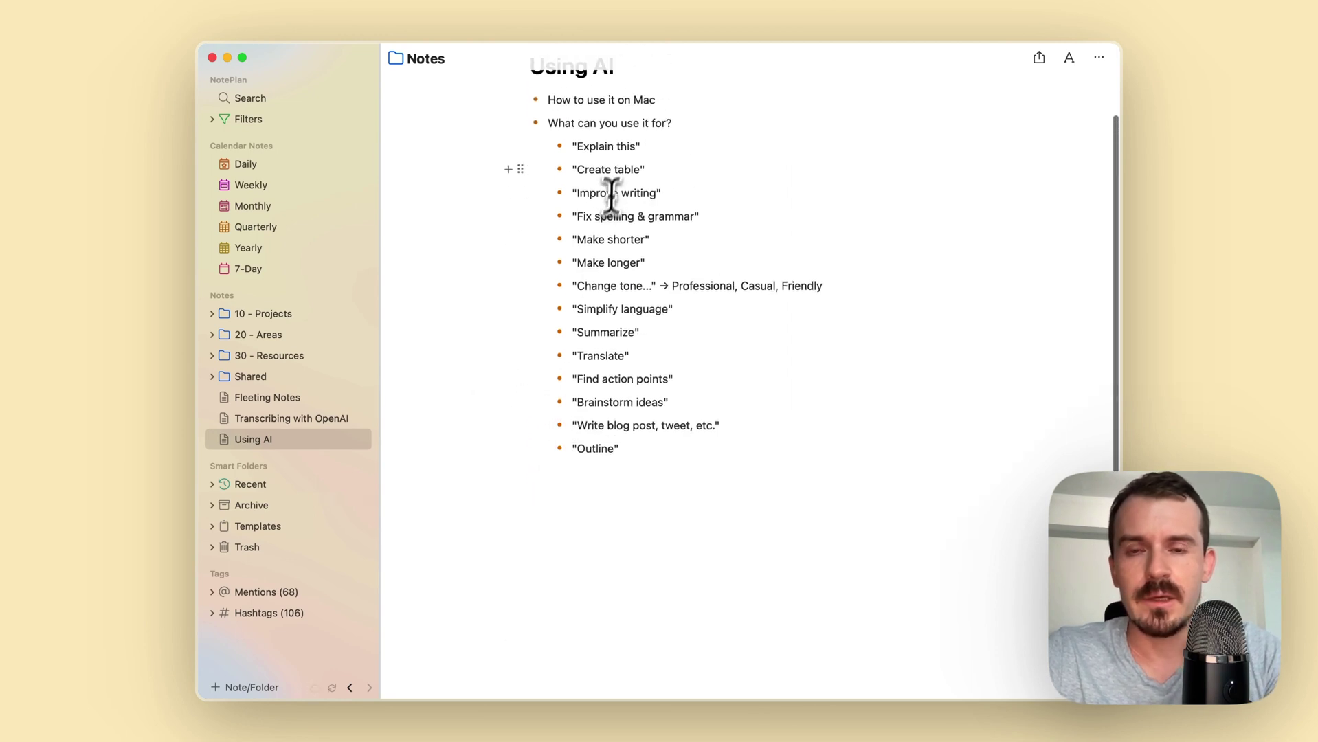
scroll(621, 298, down, 2)
text(Thr)
key(BackSpace)
key(BackSpace)
key(BackSpace)
text(3)
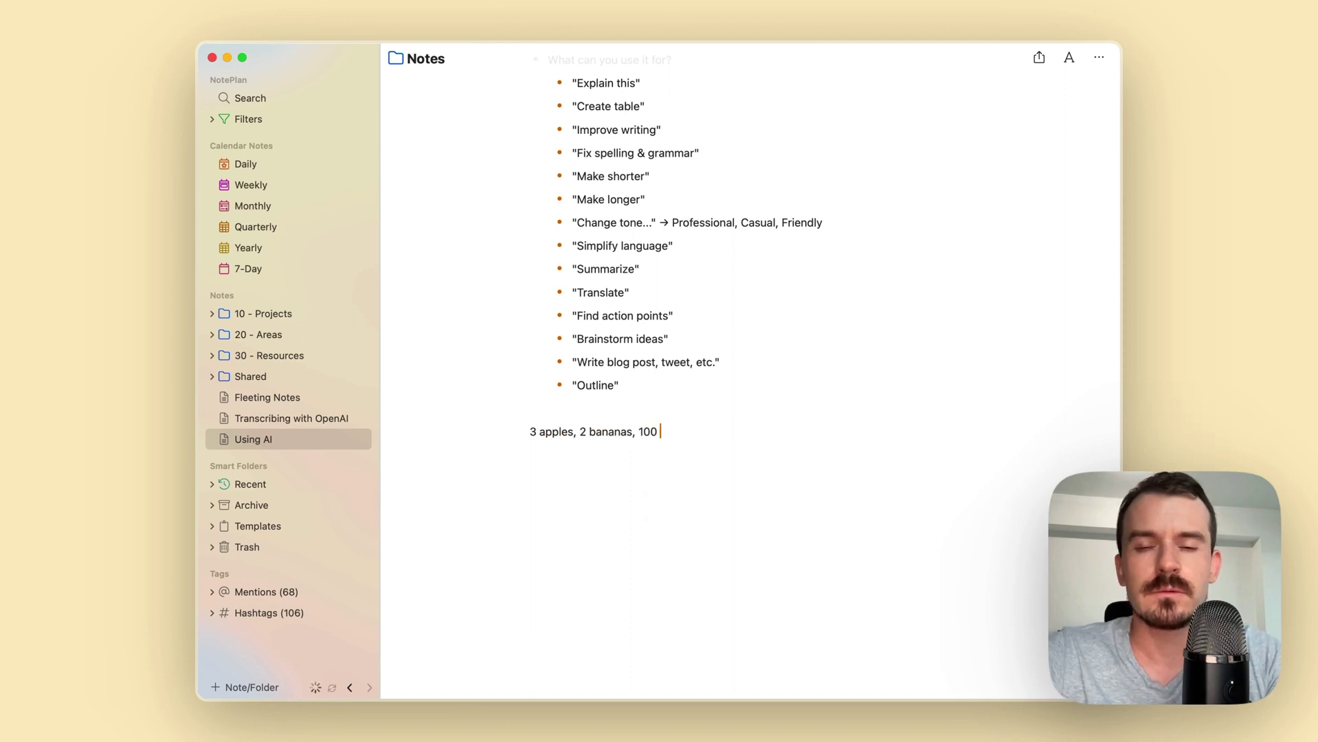
text(apples, 2 bananas, 100 kiwis)
Prompt the AI on the line of fruit quantities with "create a simple markdown table".
drag(689, 432, 534, 431)
key(super+j)
text(create a markdown d)
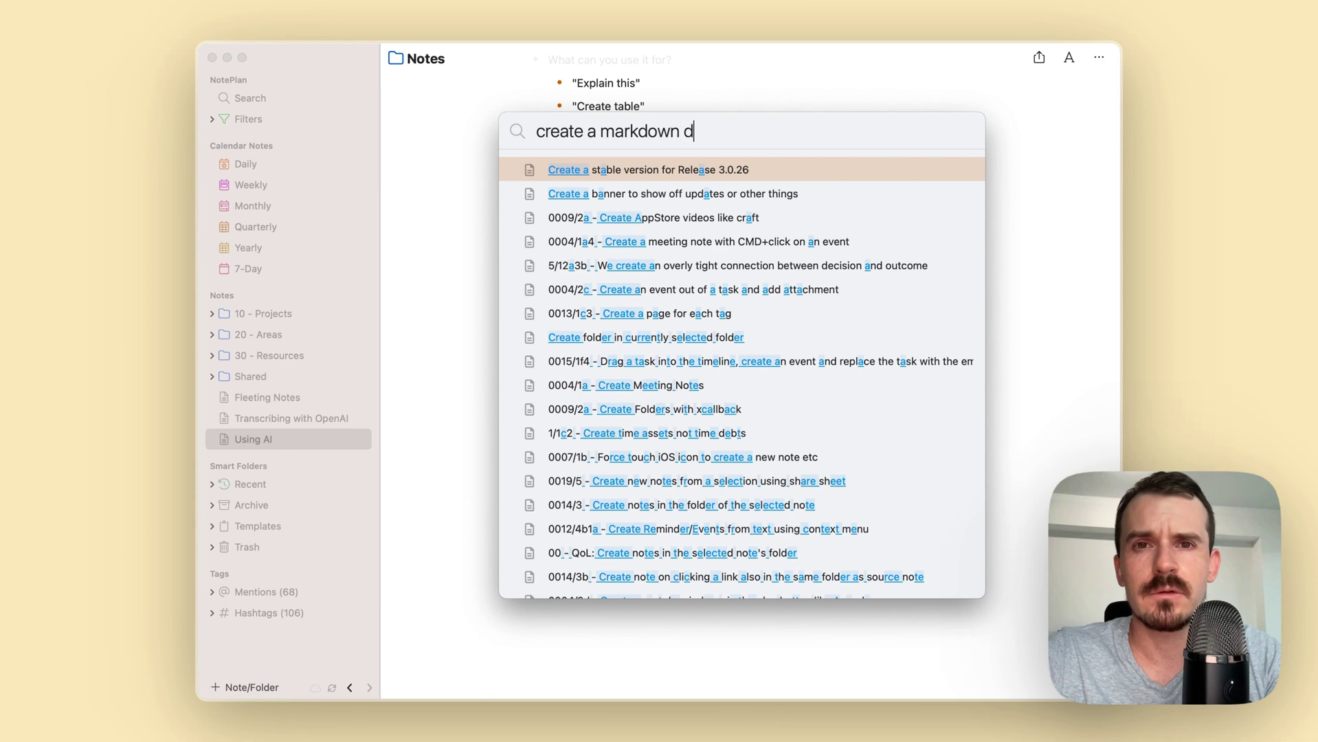
key(BackSpace)
key(BackSpace)
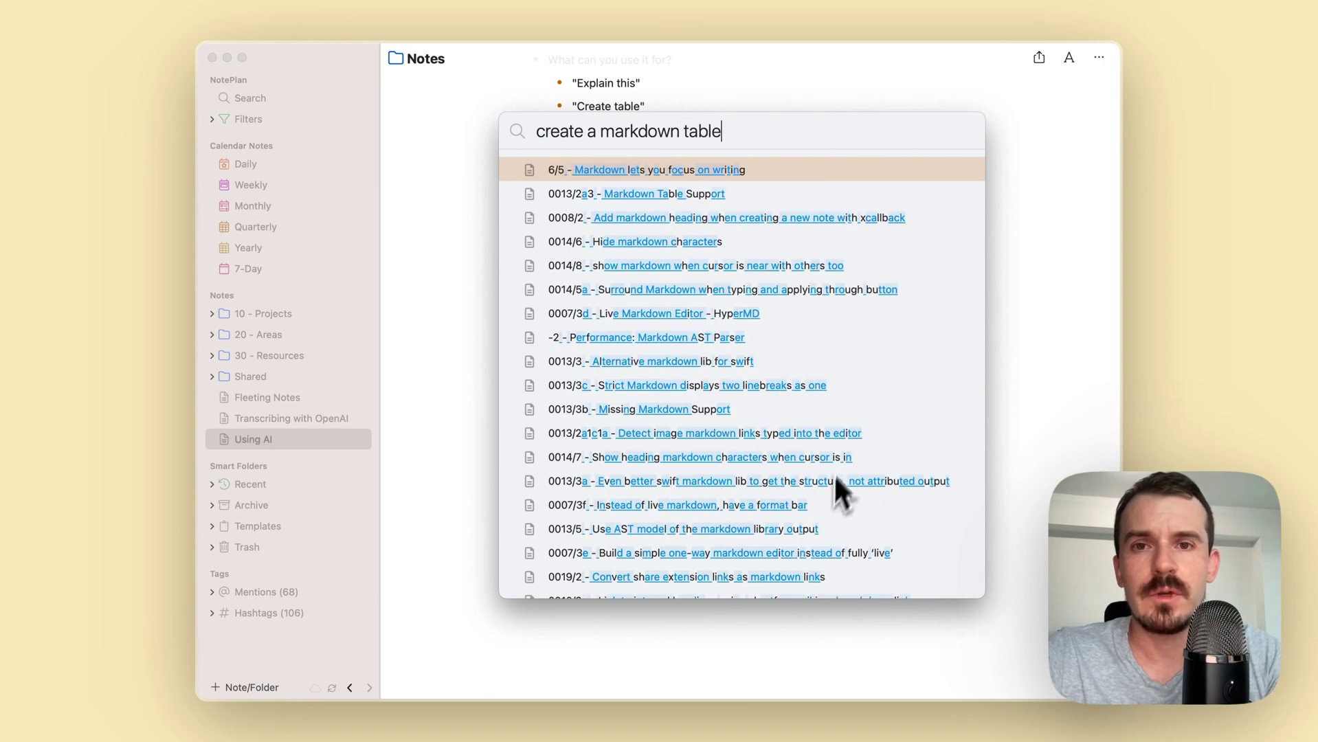
click(600, 131)
text(simple)
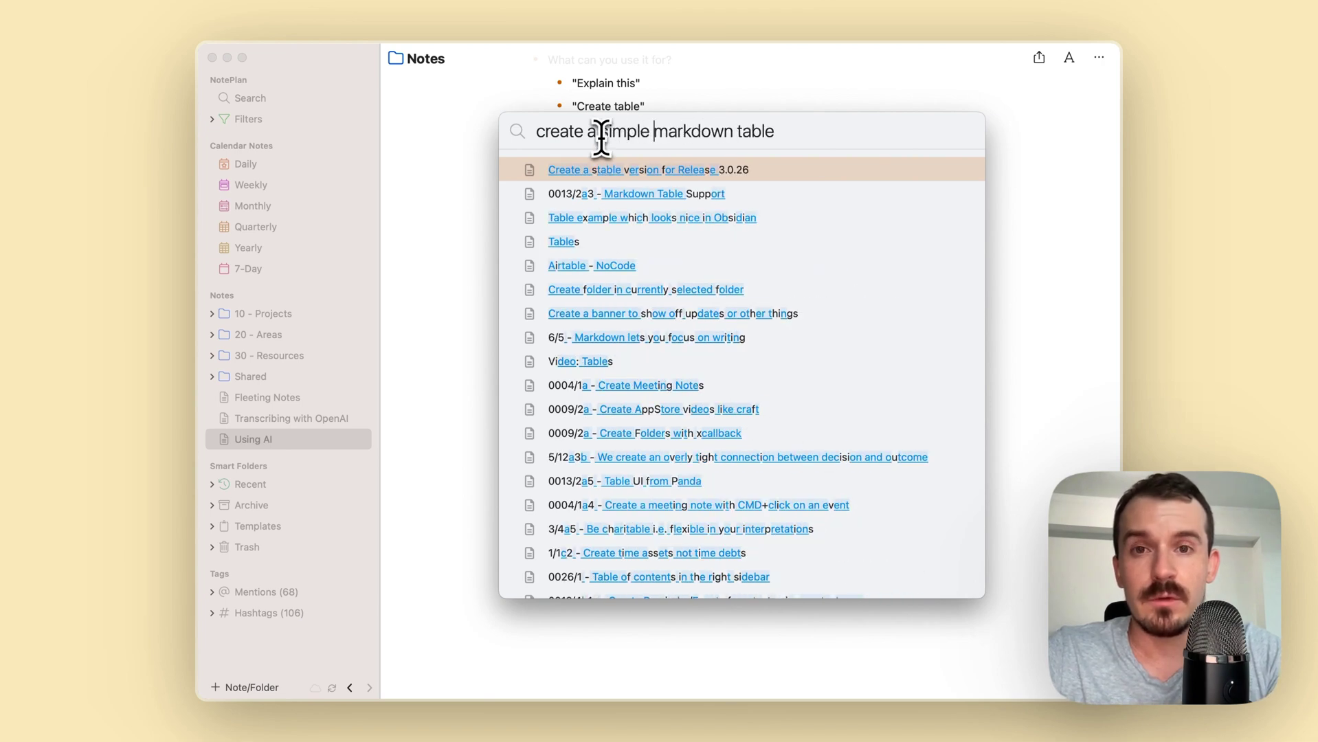
key(Return)
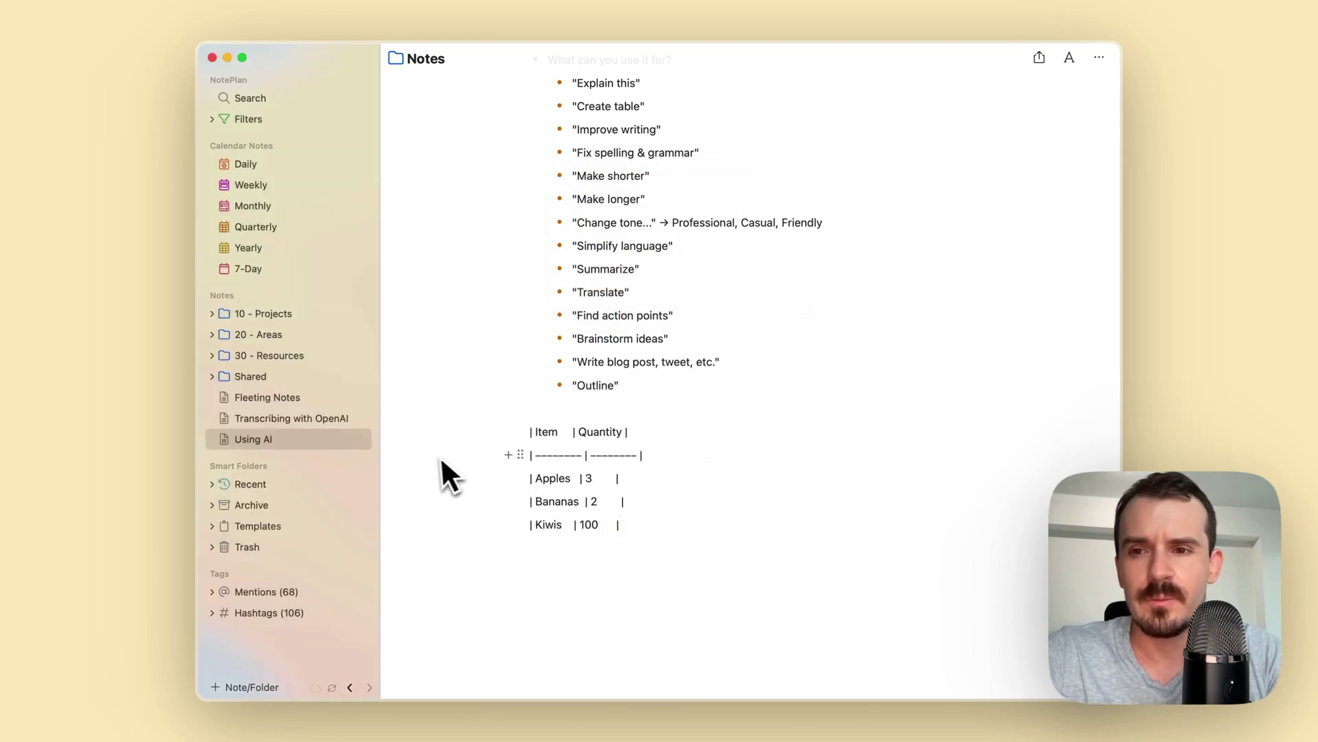
Switch to the "Transcribing with OpenAI" note and back to "Using AI" to render the markdown as a formatted table.
click(297, 437)
click(293, 421)
click(282, 440)
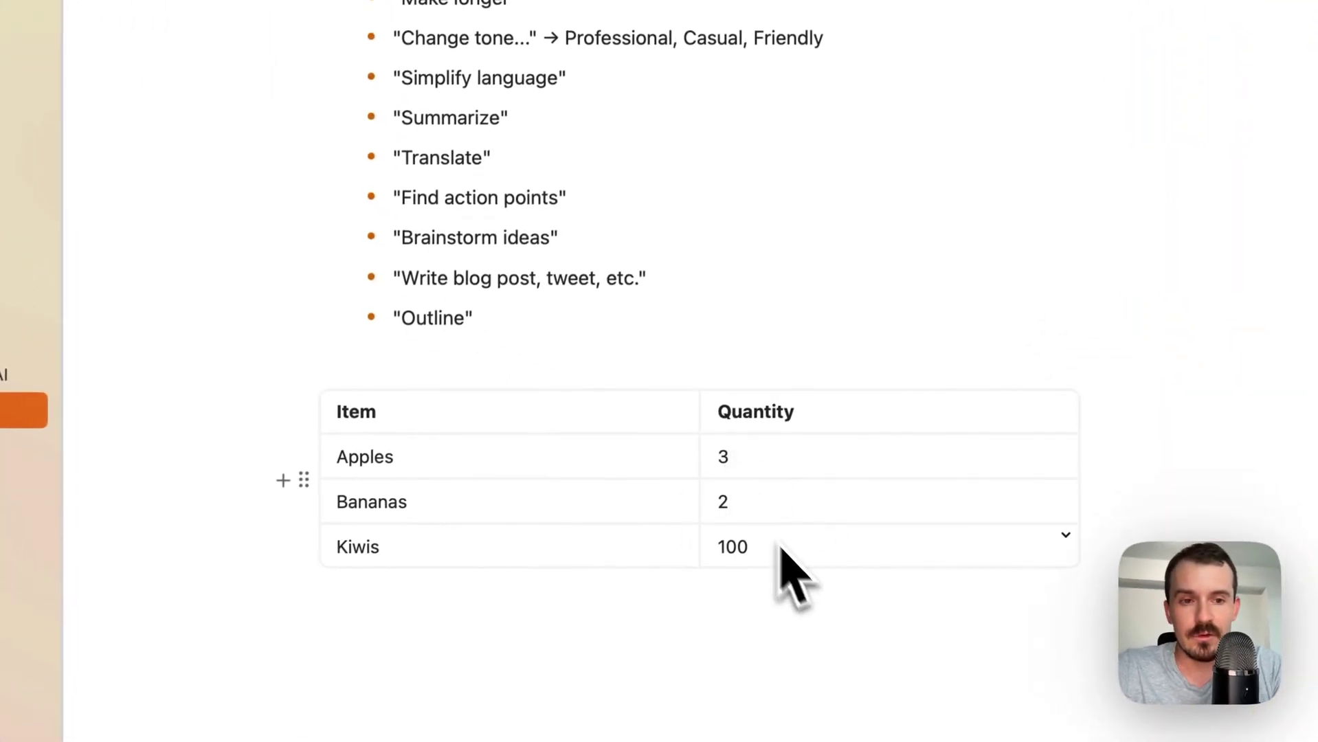
scroll(910, 649, down, 3)
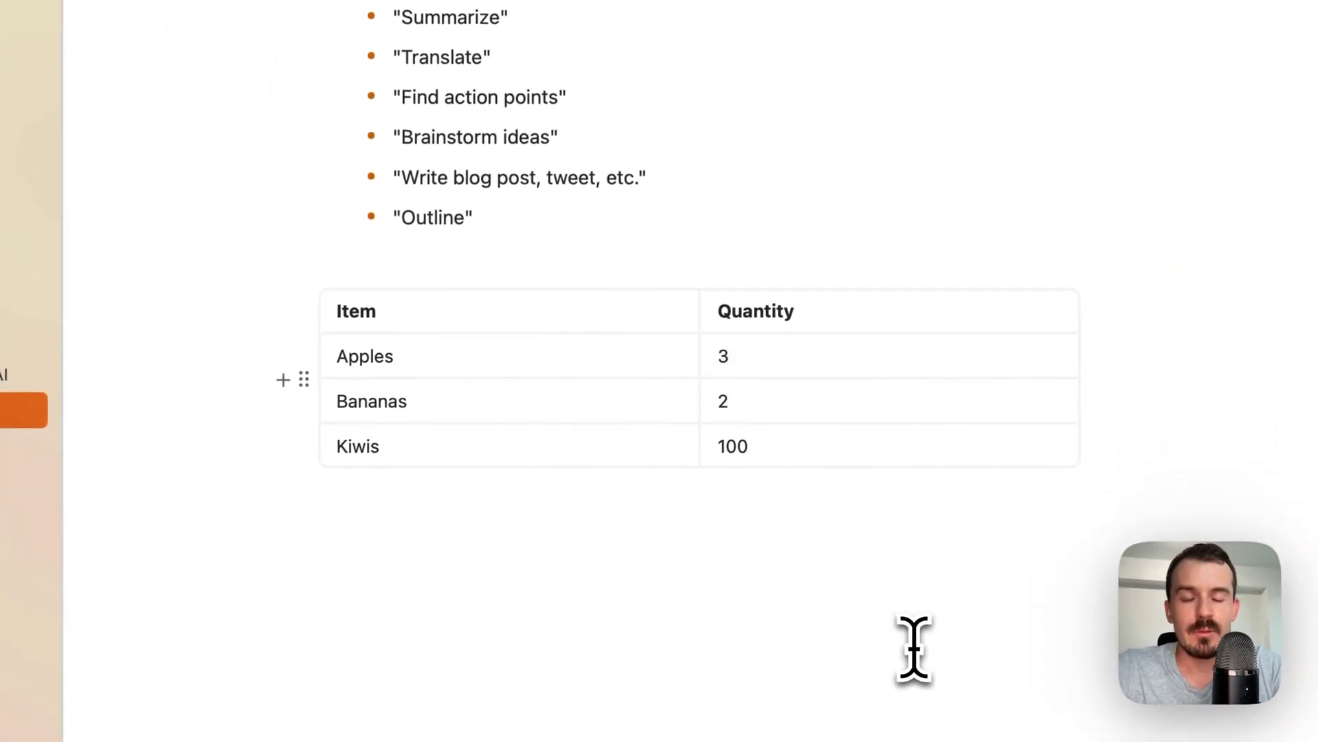
click(800, 603)
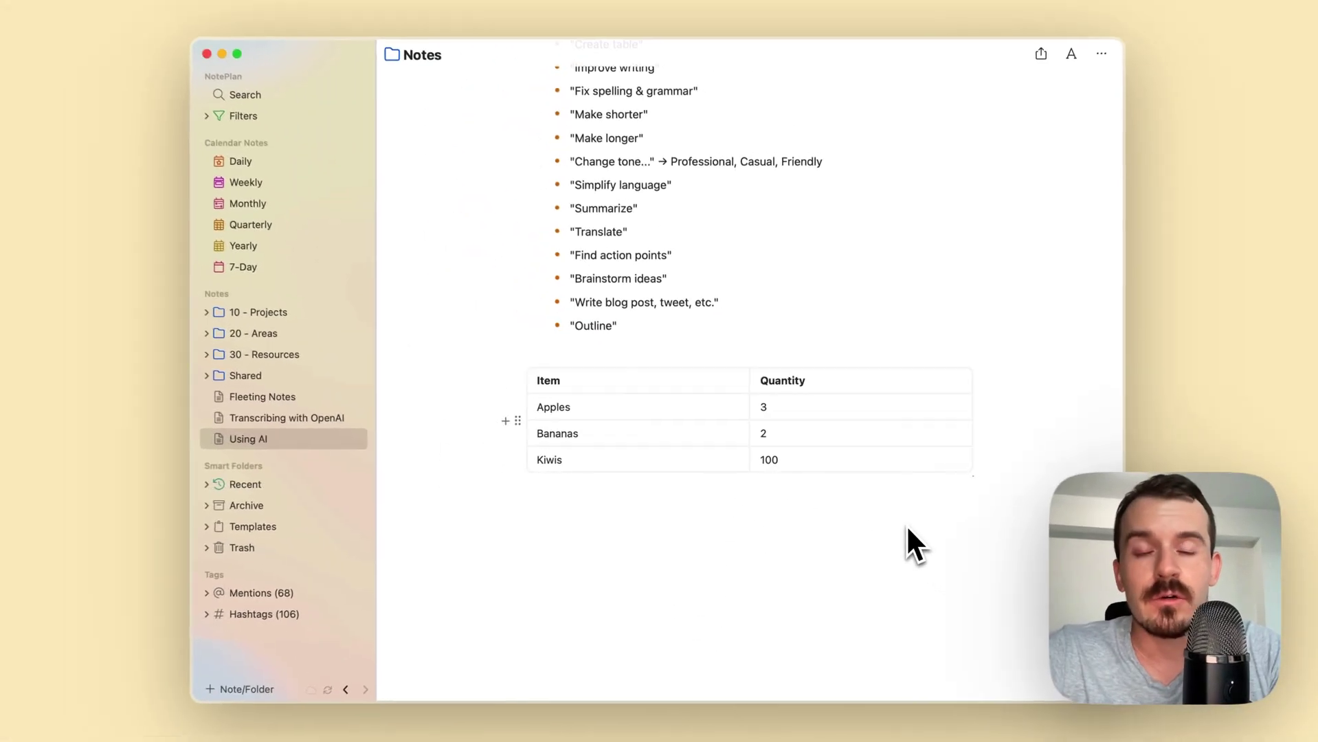
scroll(906, 527, up, 2)
scroll(906, 532, down, 2)
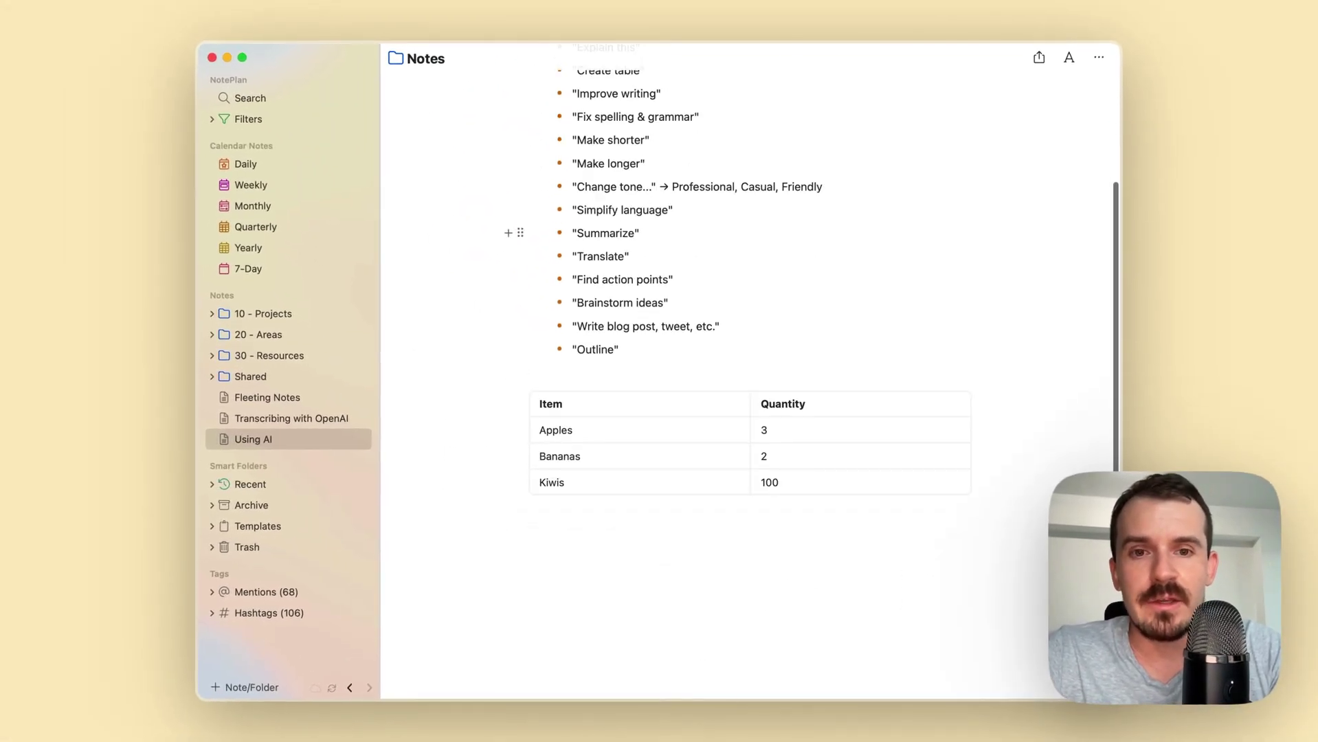
scroll(756, 348, down, 1)
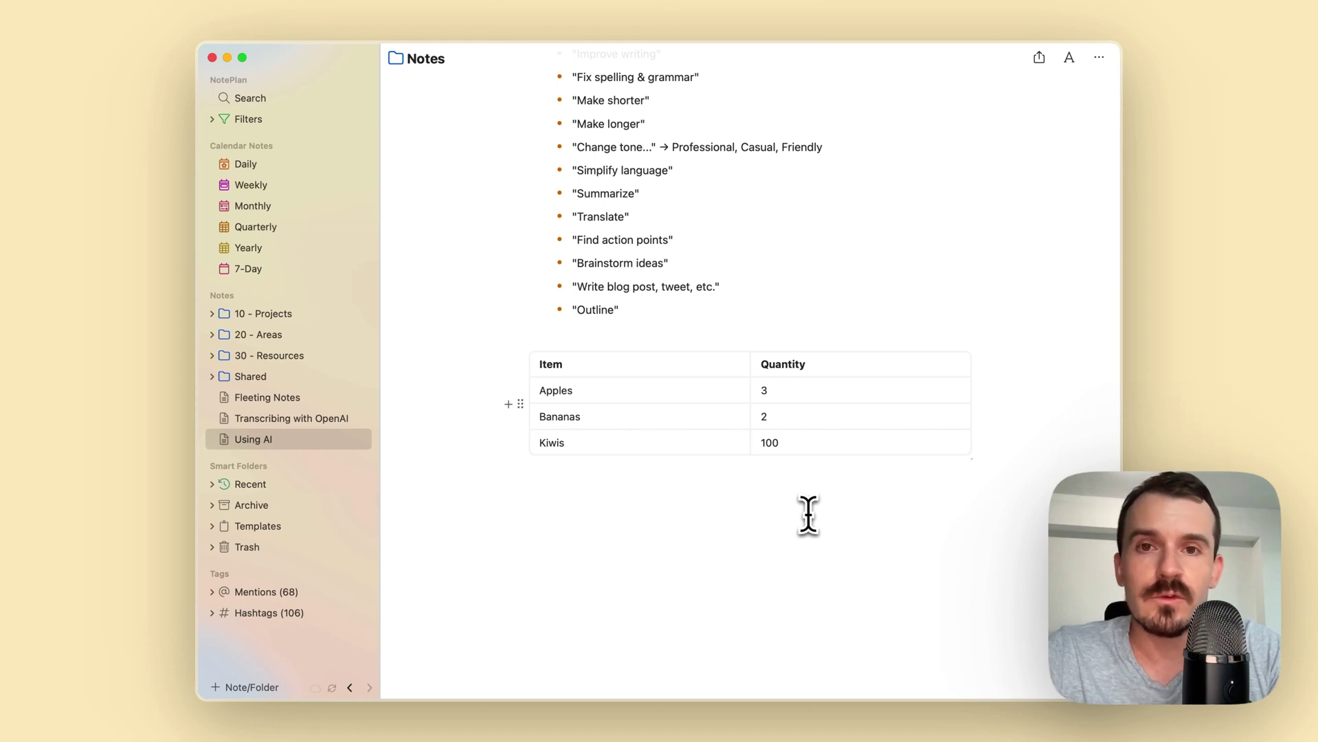
scroll(759, 471, up, 5)
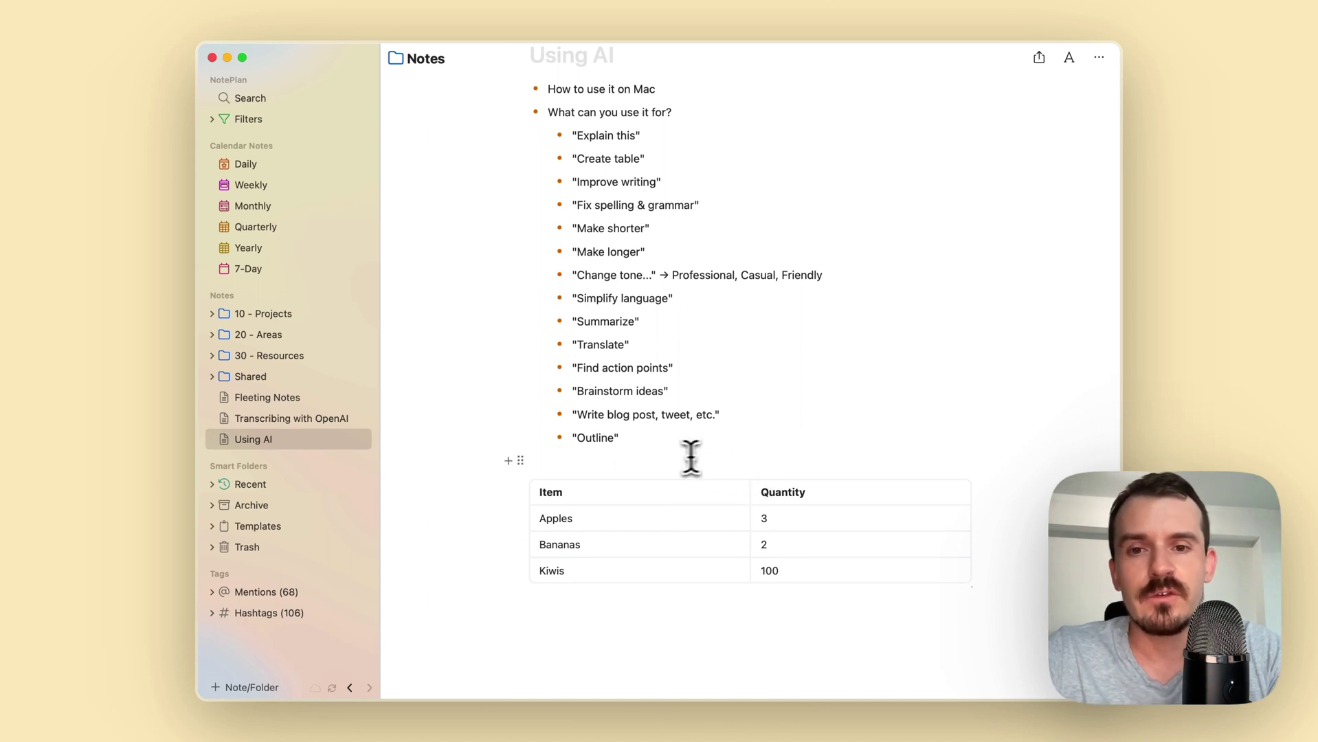
click(659, 461)
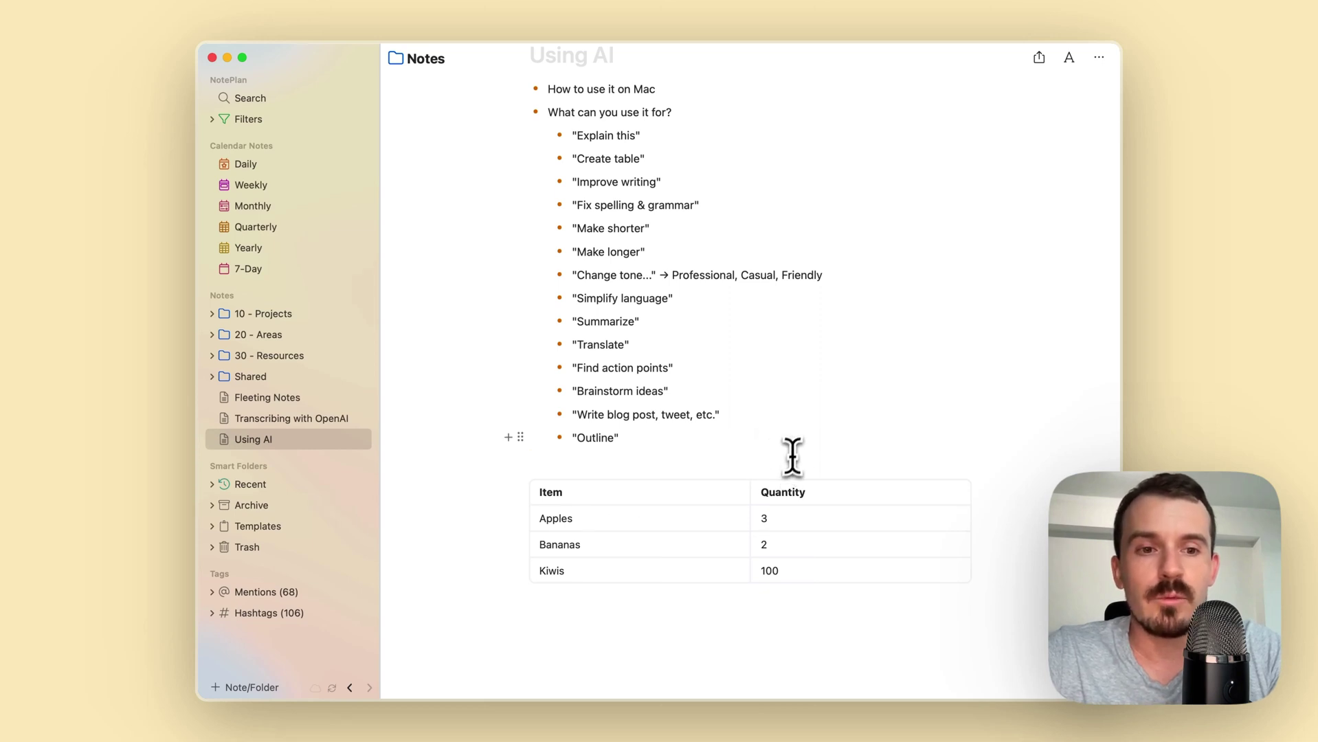
scroll(804, 413, up, 2)
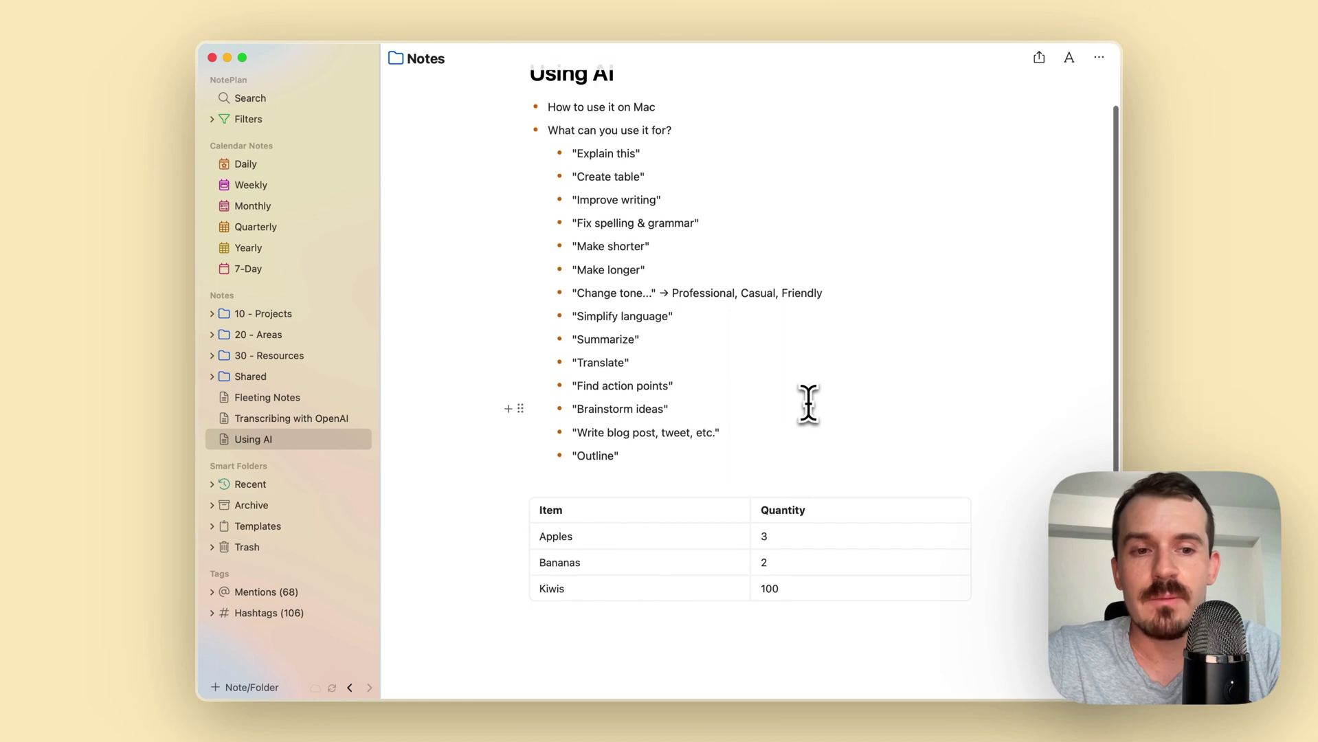